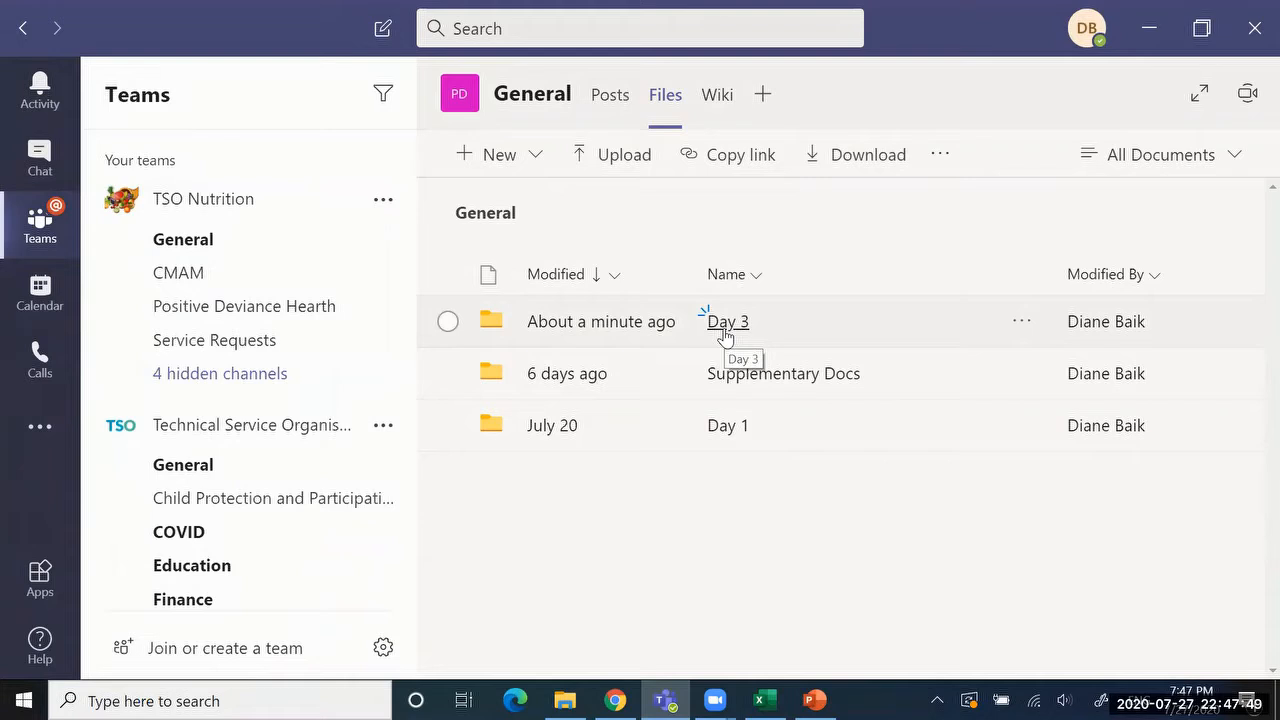
Open the Case Study for WV Burundi PDH DB training workbook from the Day 3 folder, check its download option, and close it
left_click(733, 323)
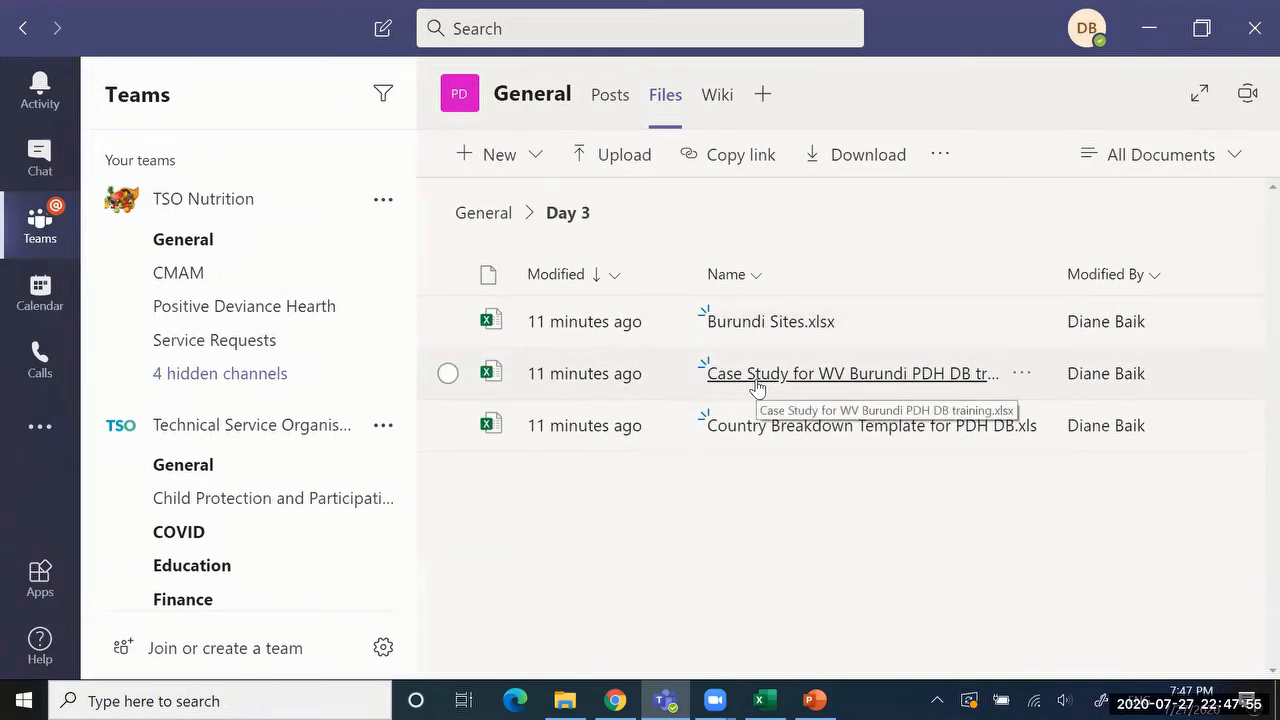
left_click(756, 380)
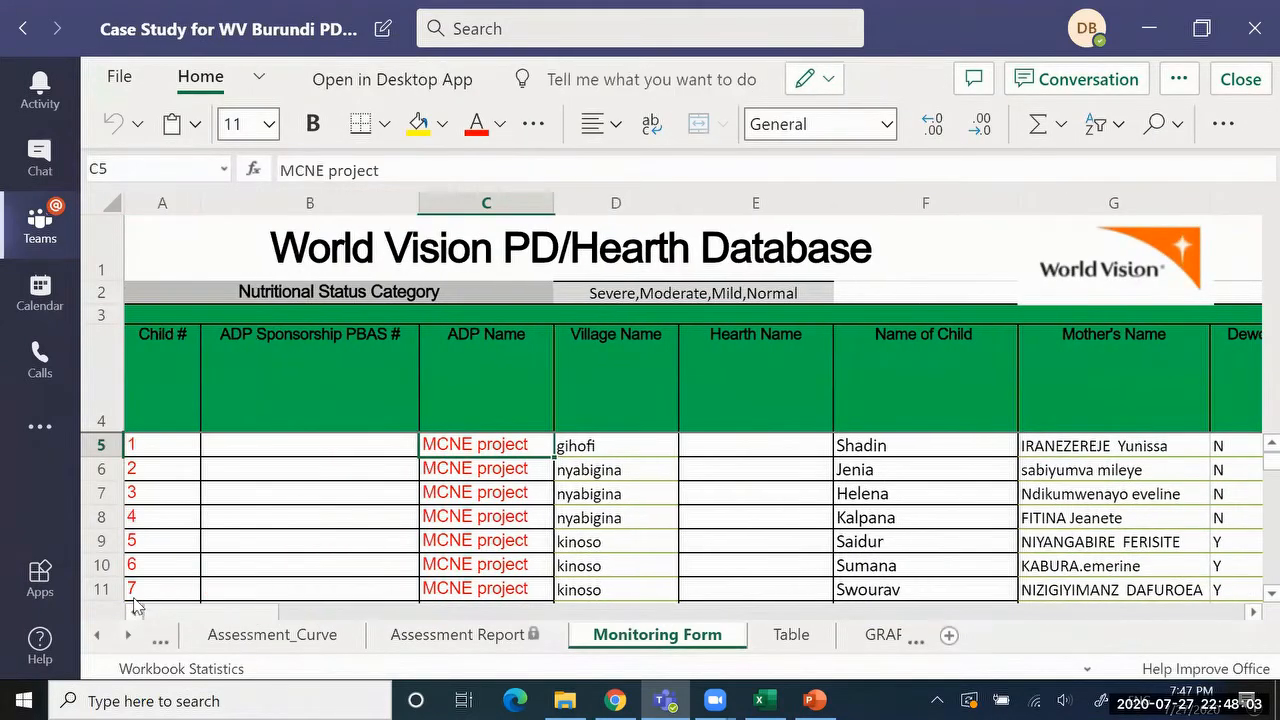
left_click(1180, 86)
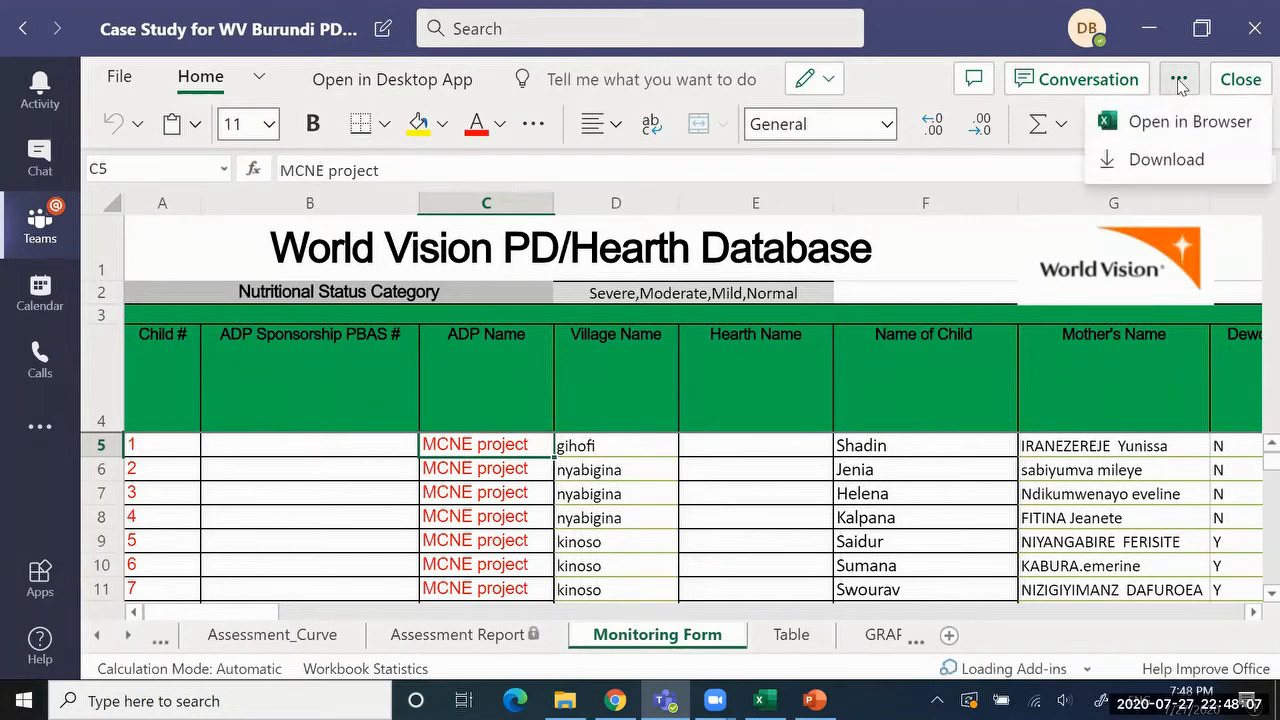
left_click(1240, 79)
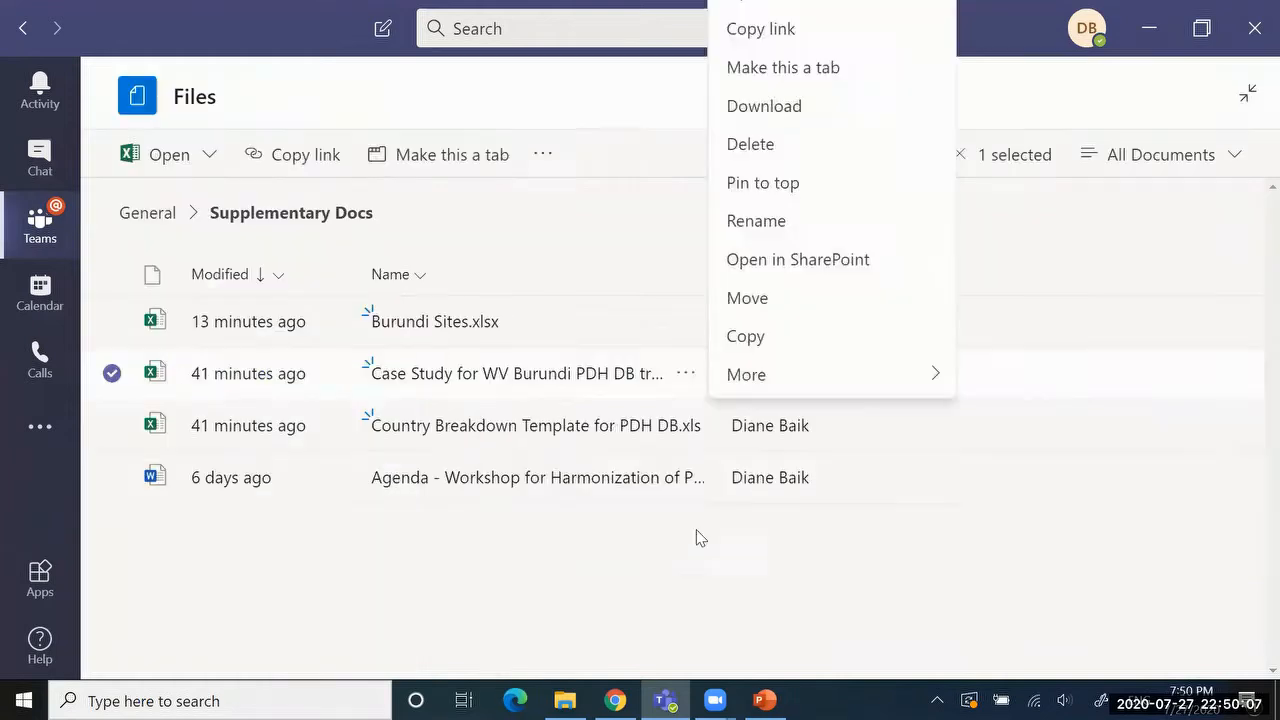
Show the available file actions for the Case Study workbook in Supplementary Docs and dismiss them
left_click(694, 534)
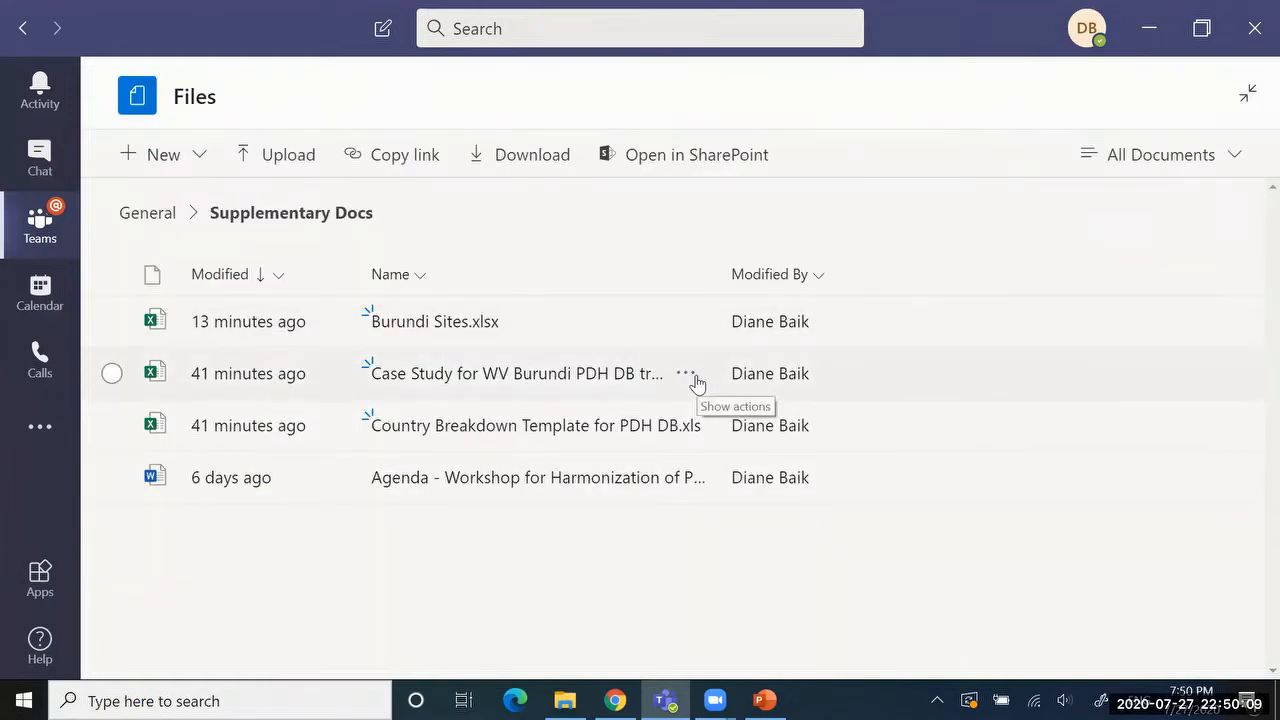
left_click(694, 378)
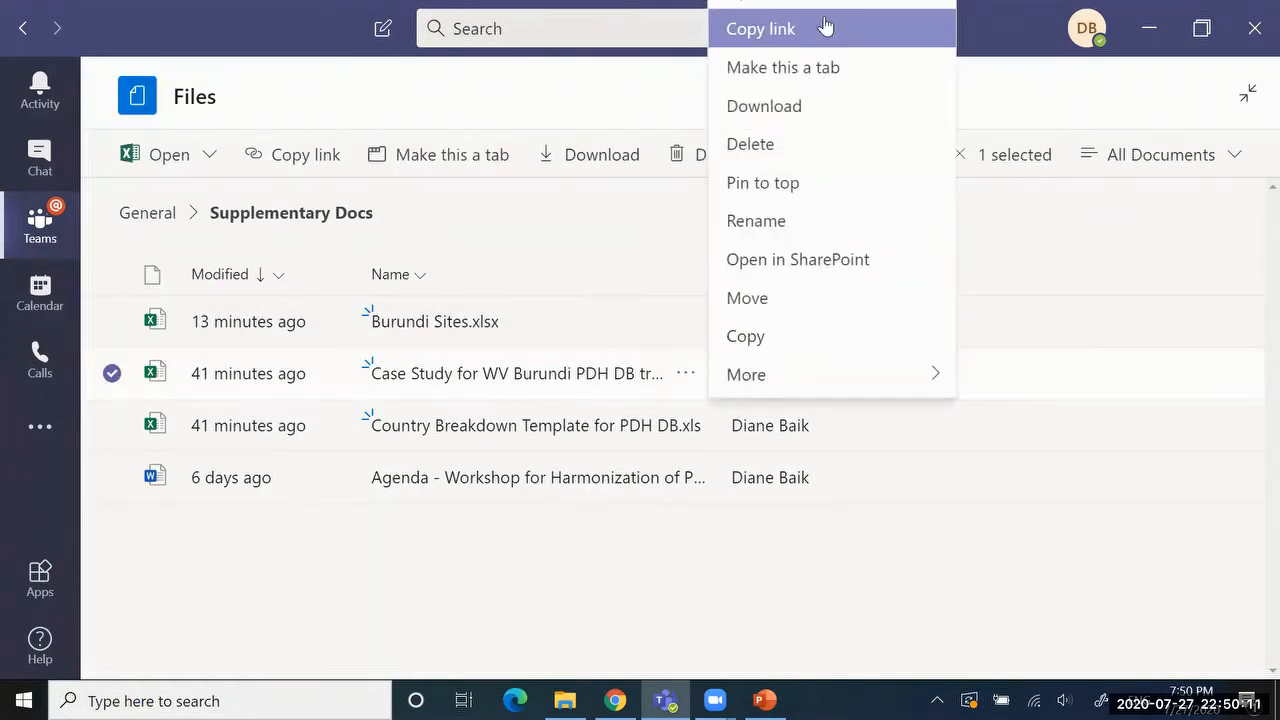
left_click(490, 556)
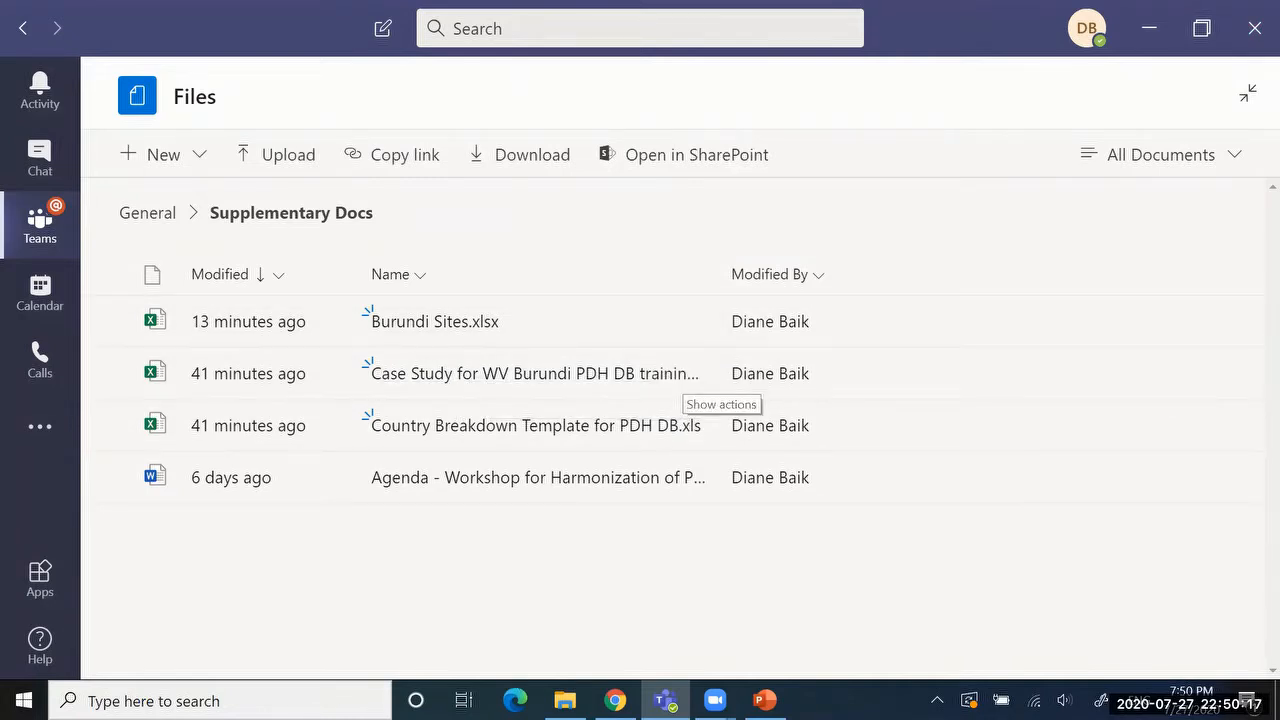
Open the Case Study for WV Burundi PDH DB training workbook from the local Burundi PDH DB folder and highlight child numbers 1 to 11
left_click(565, 700)
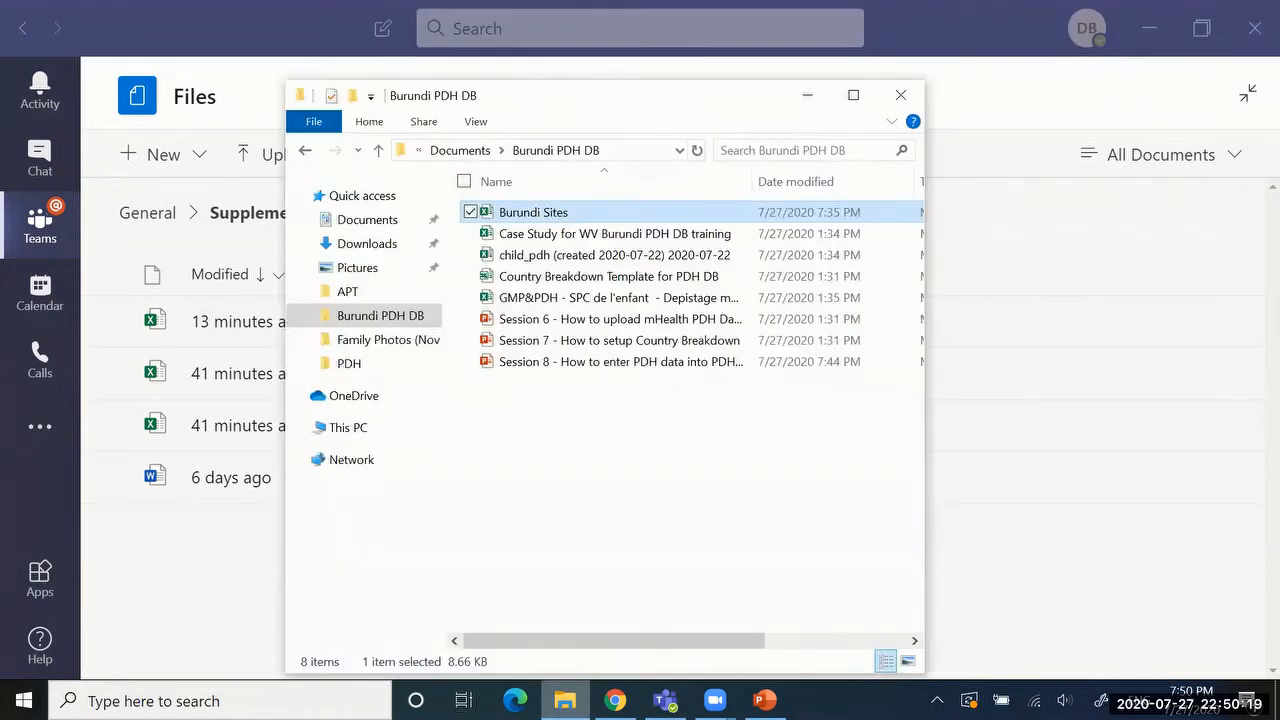
double_click(592, 240)
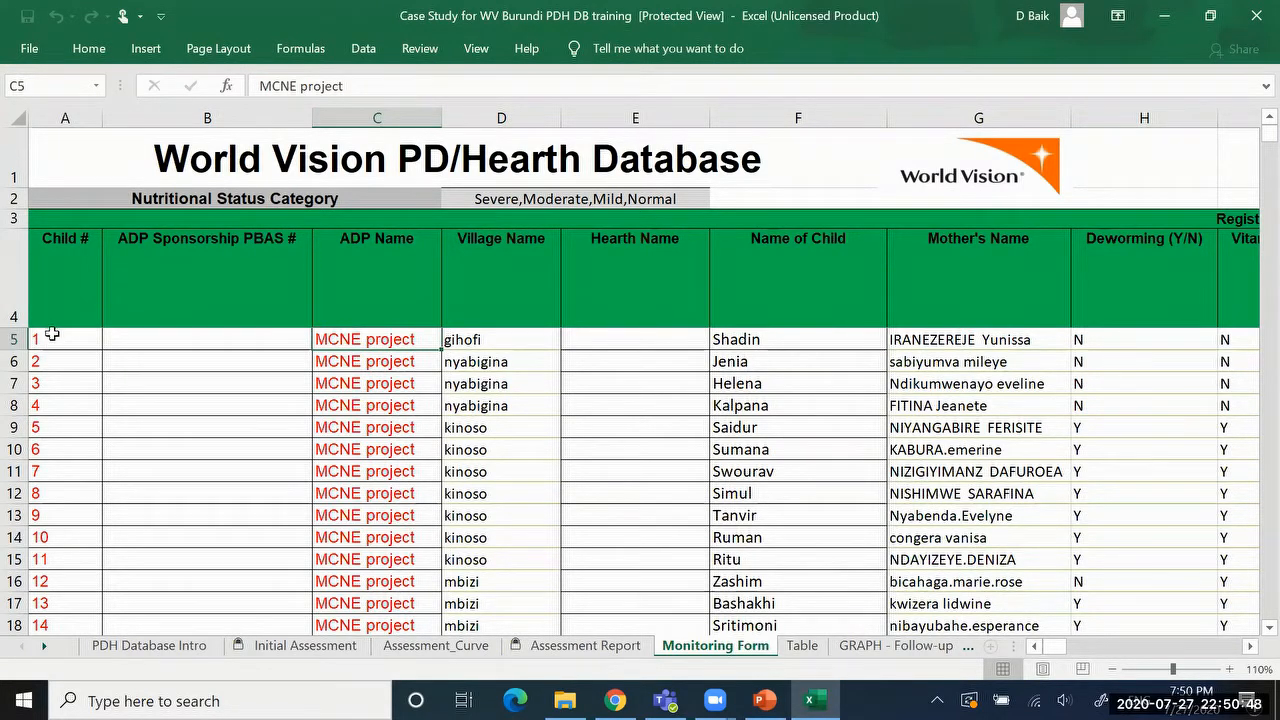
left_click_drag(48, 338, 45, 562)
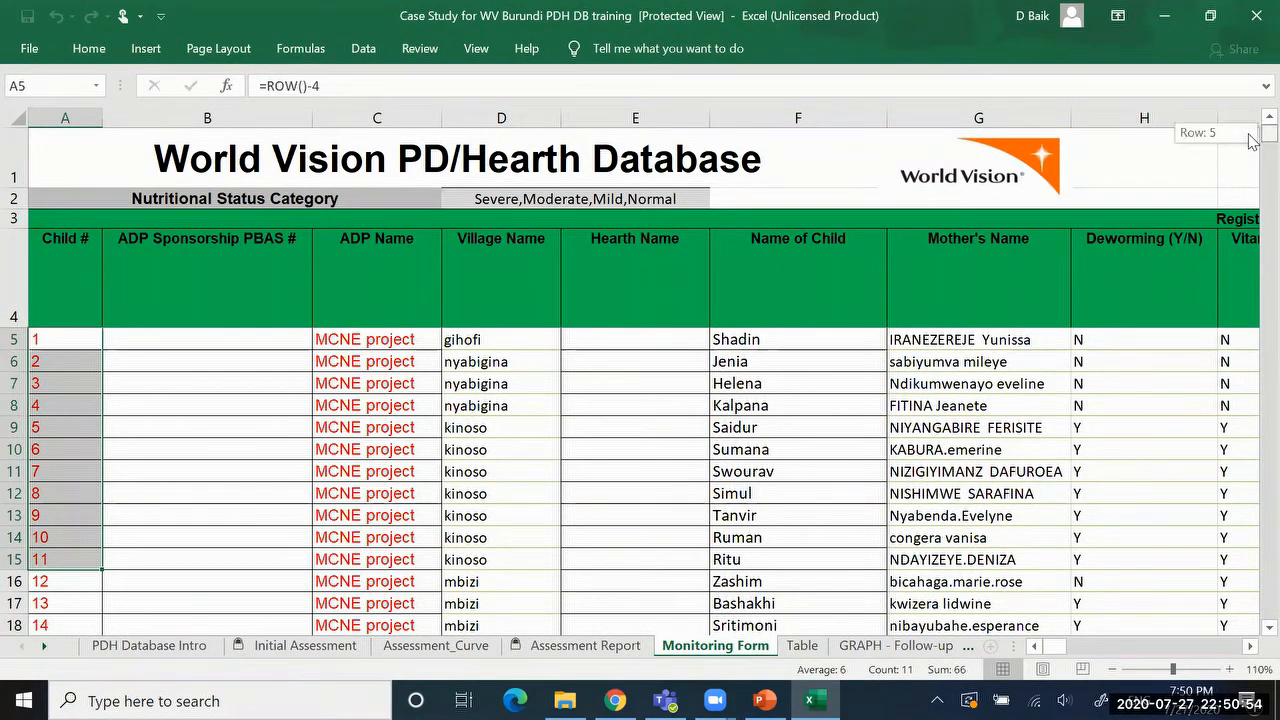
scroll(1250, 140, "down", 2)
scroll(1250, 140, "up", 2)
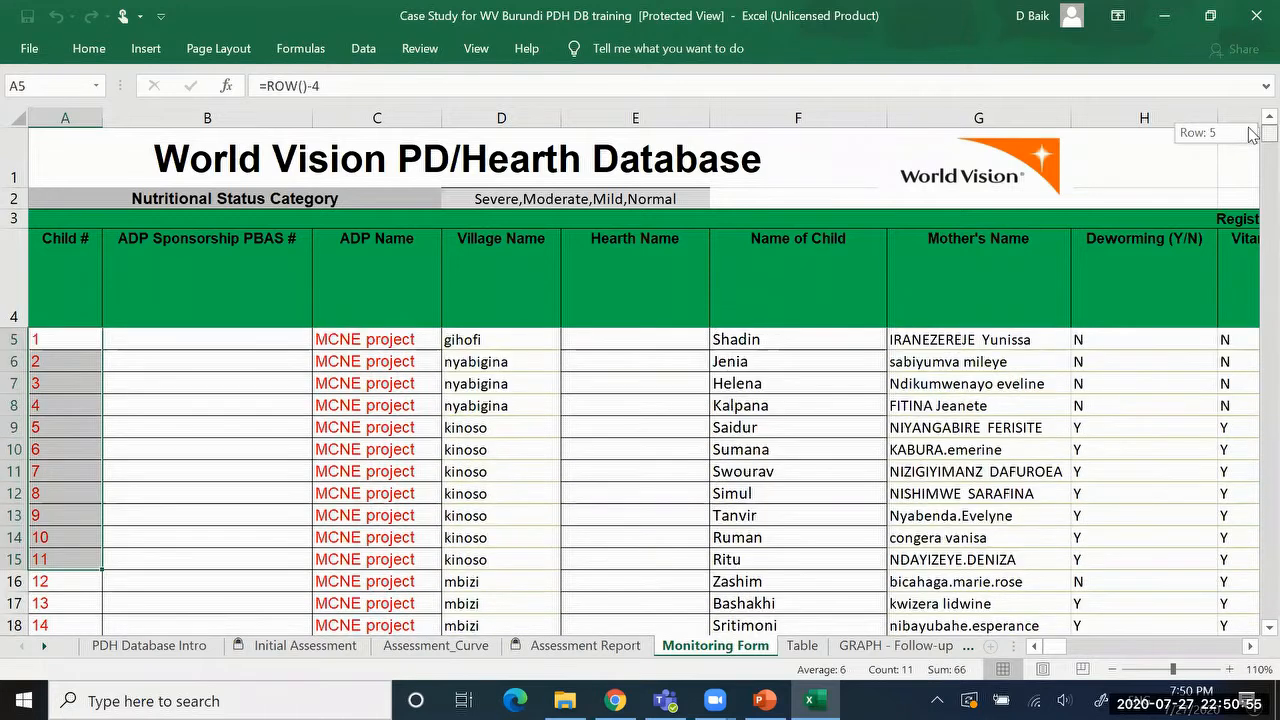
left_click(249, 343)
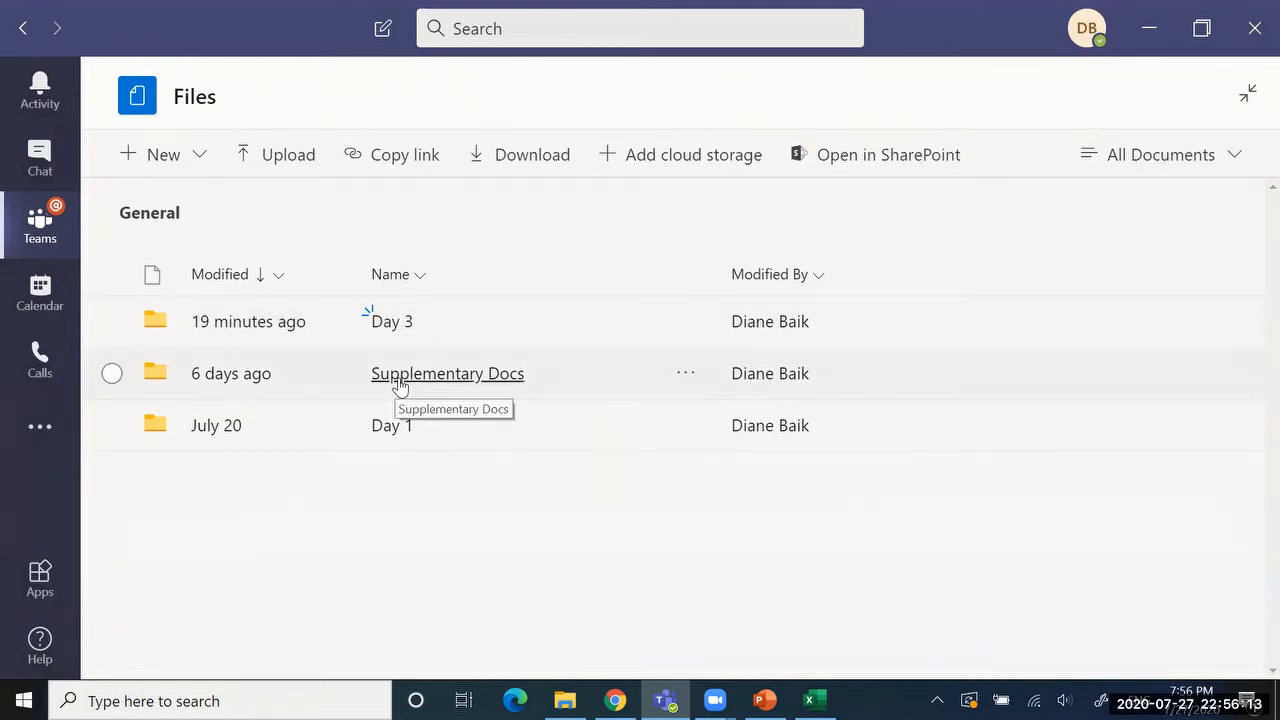
Open the Day 3 folder in Teams, and look across the case study's Monitoring Form columns up to 1 year in Excel
left_click(392, 320)
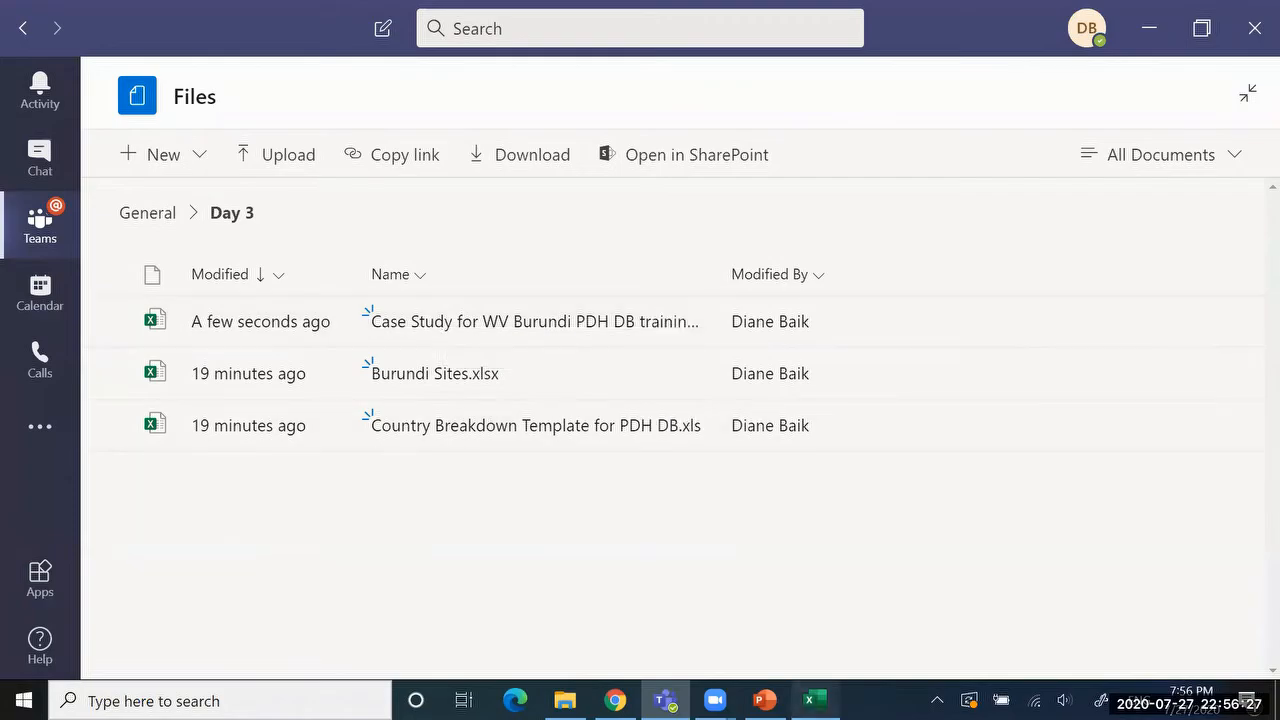
left_click(816, 700)
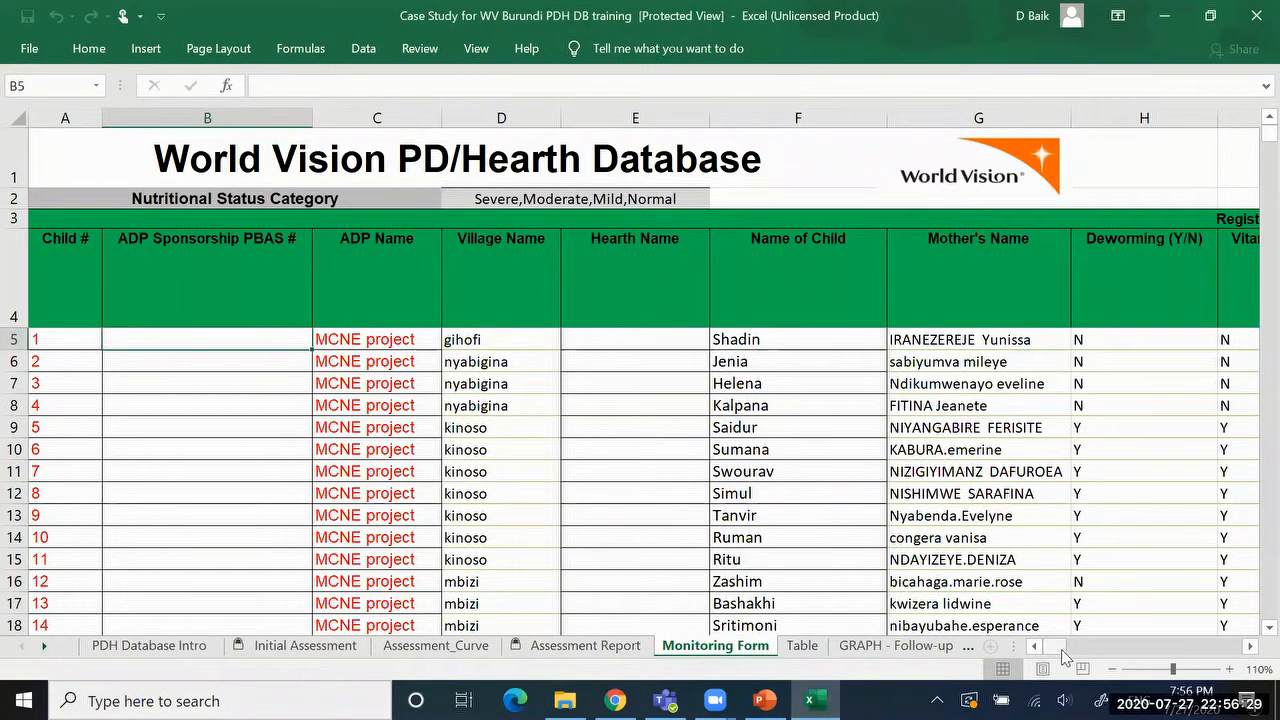
left_click_drag(1062, 655, 1207, 646)
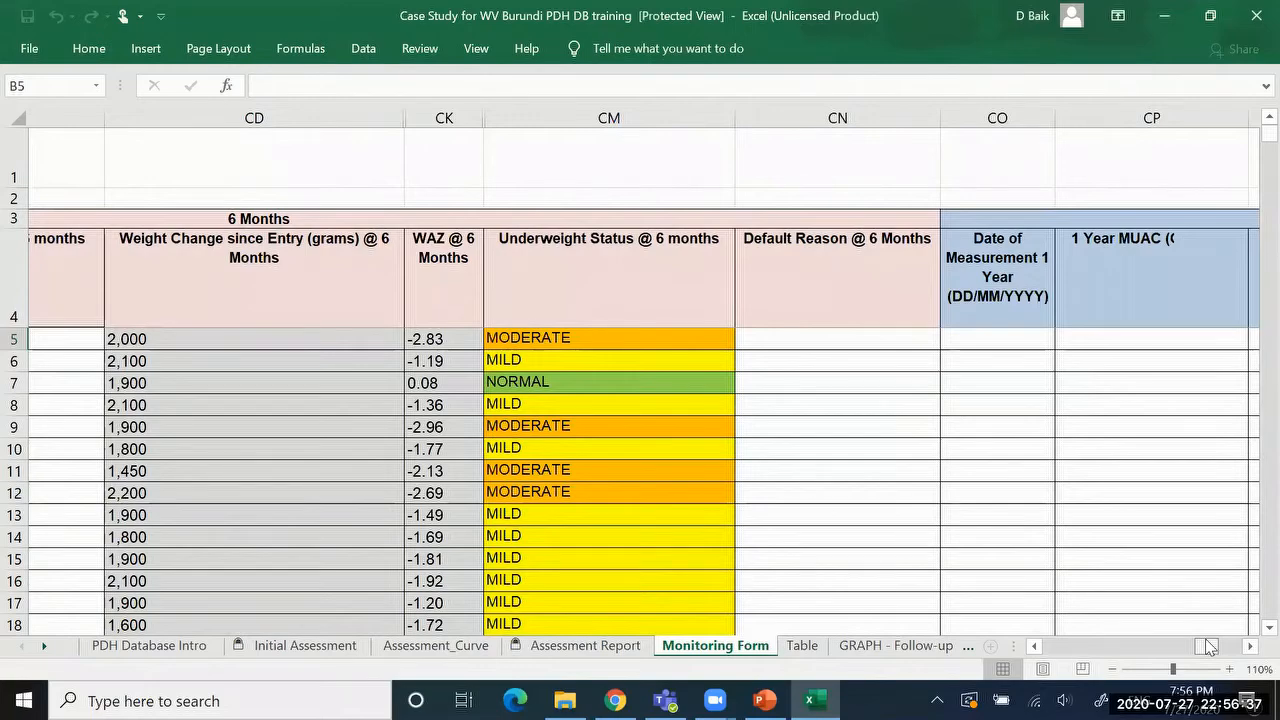
left_click_drag(1210, 647, 1015, 646)
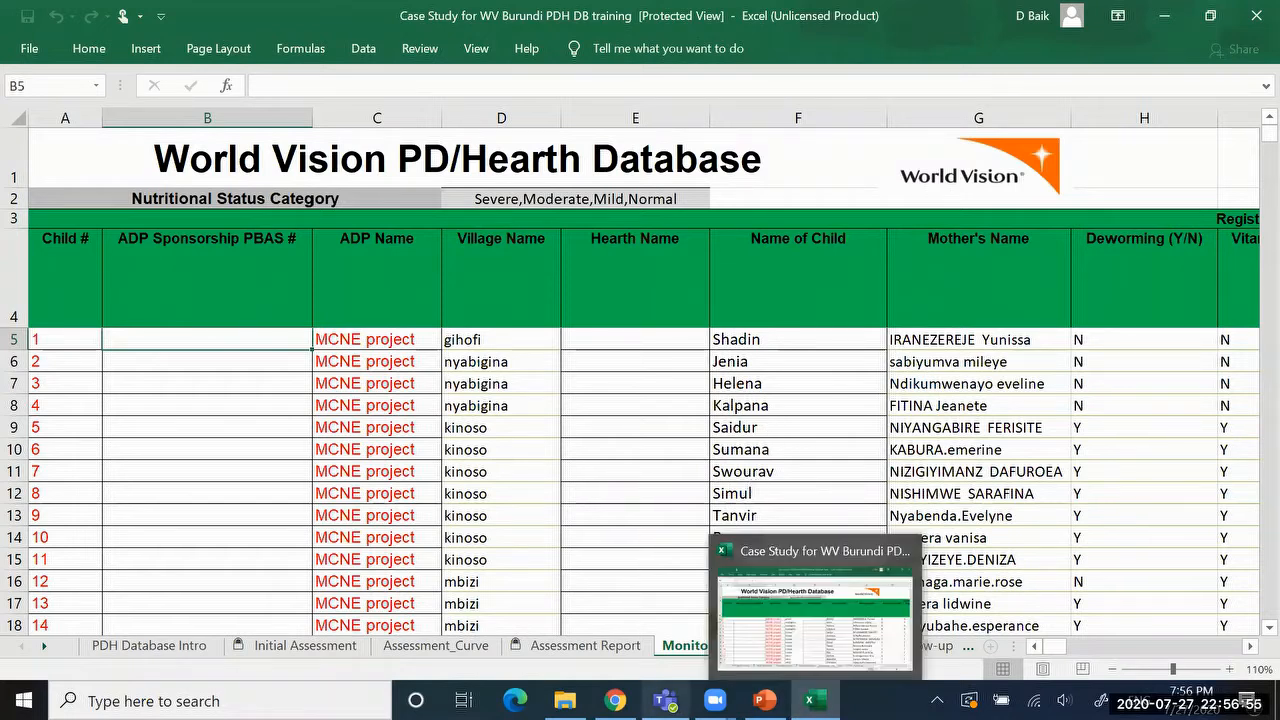
Switch to Teams and open Burundi Sites.xlsx from the Day 3 folder
mouse_move(665, 700)
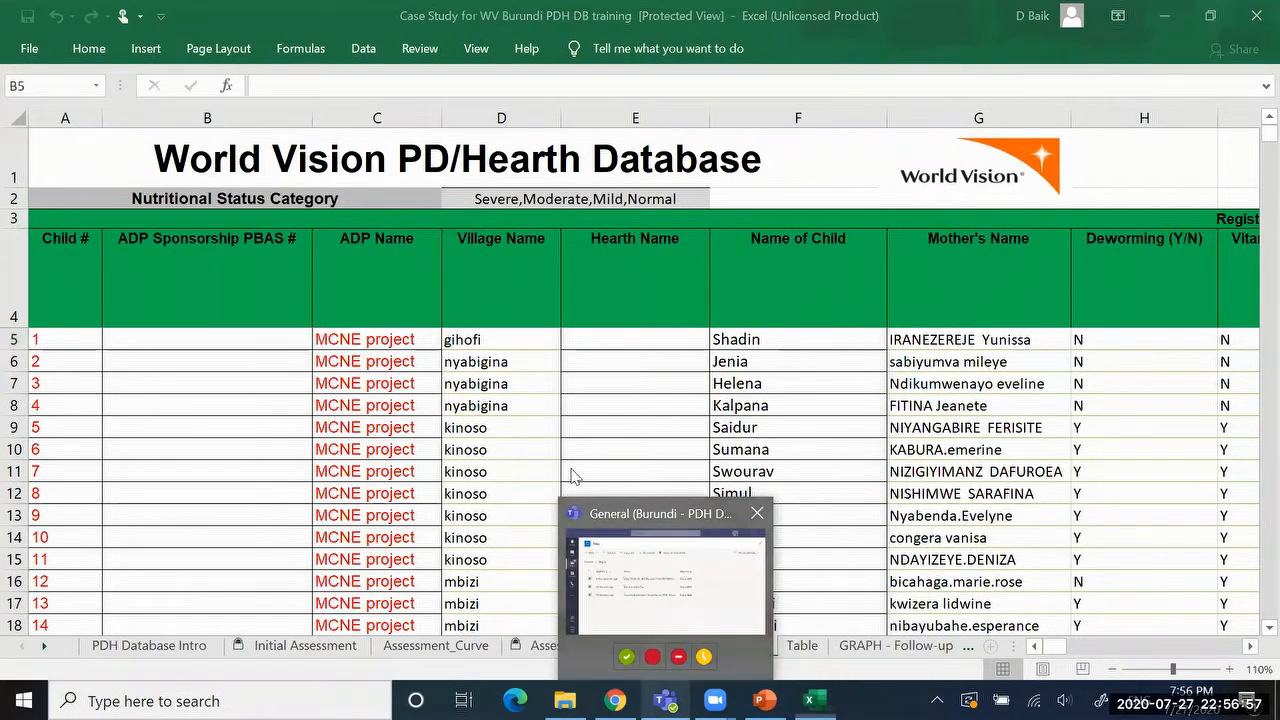
left_click(652, 600)
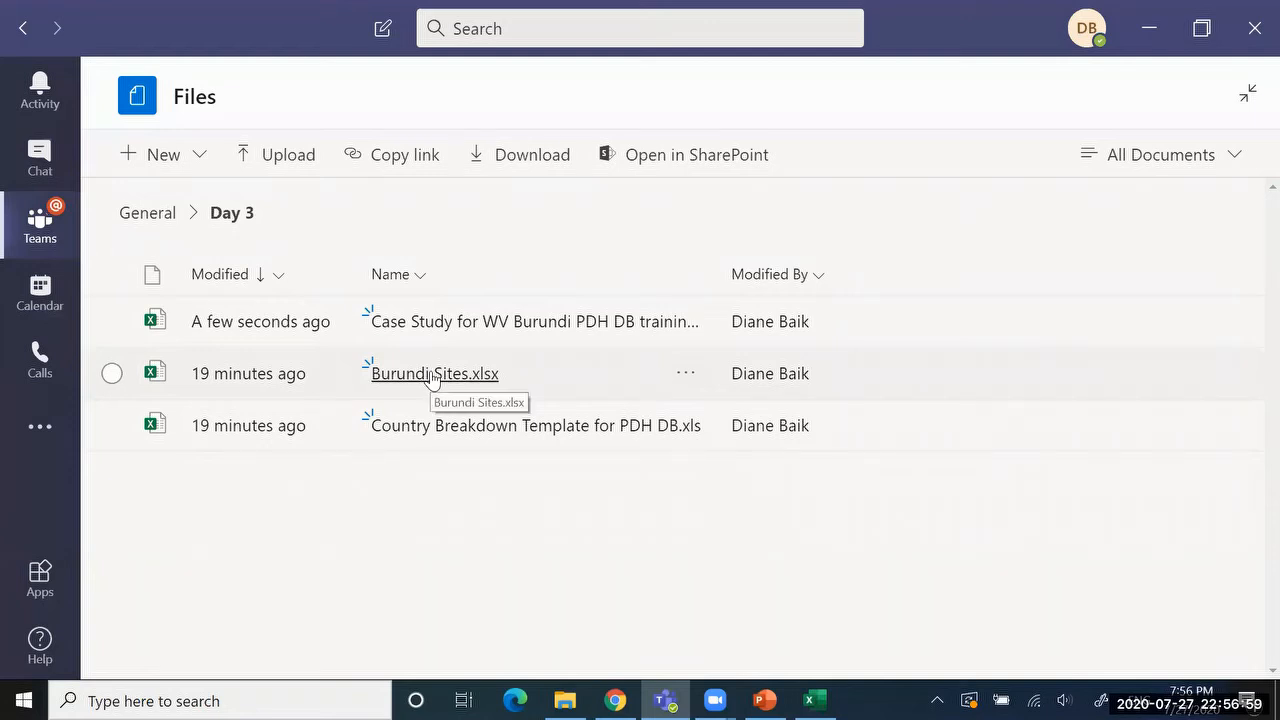
left_click(432, 375)
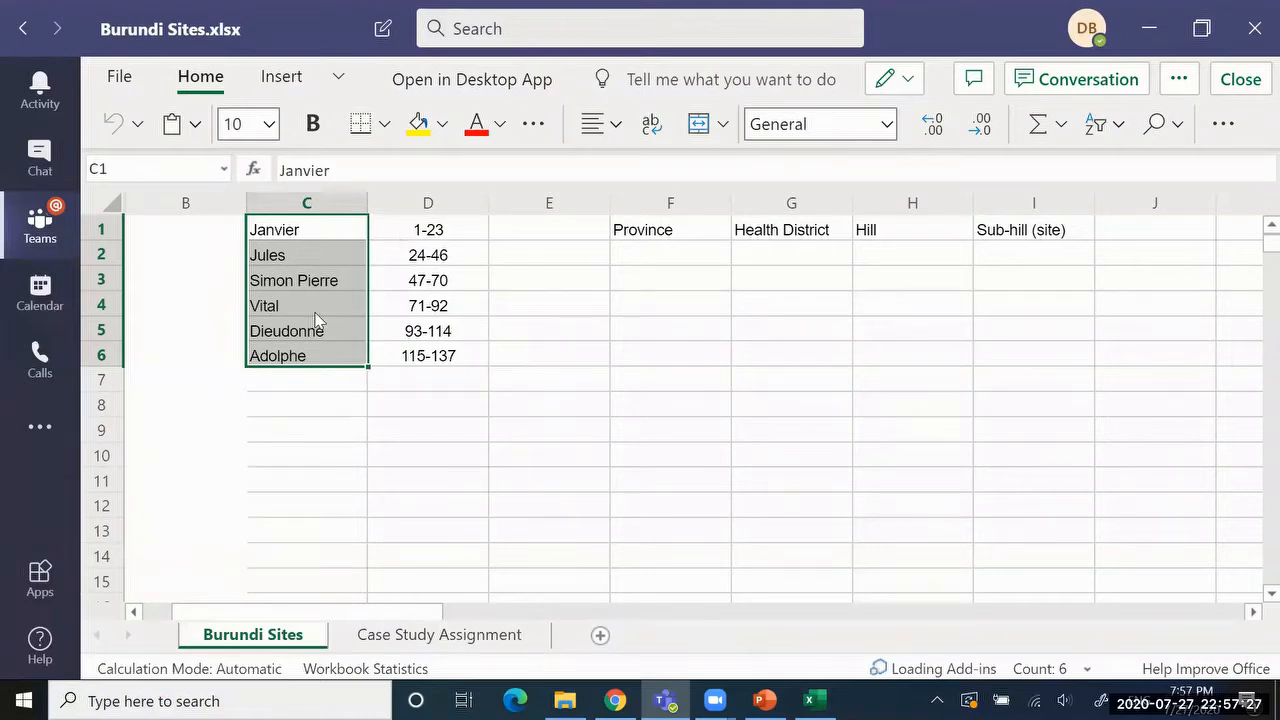
Compare the Burundi Sites and Case Study Assignment sheets, and examine the first participant's assigned child numbers
key("ctrl+Page_Down")
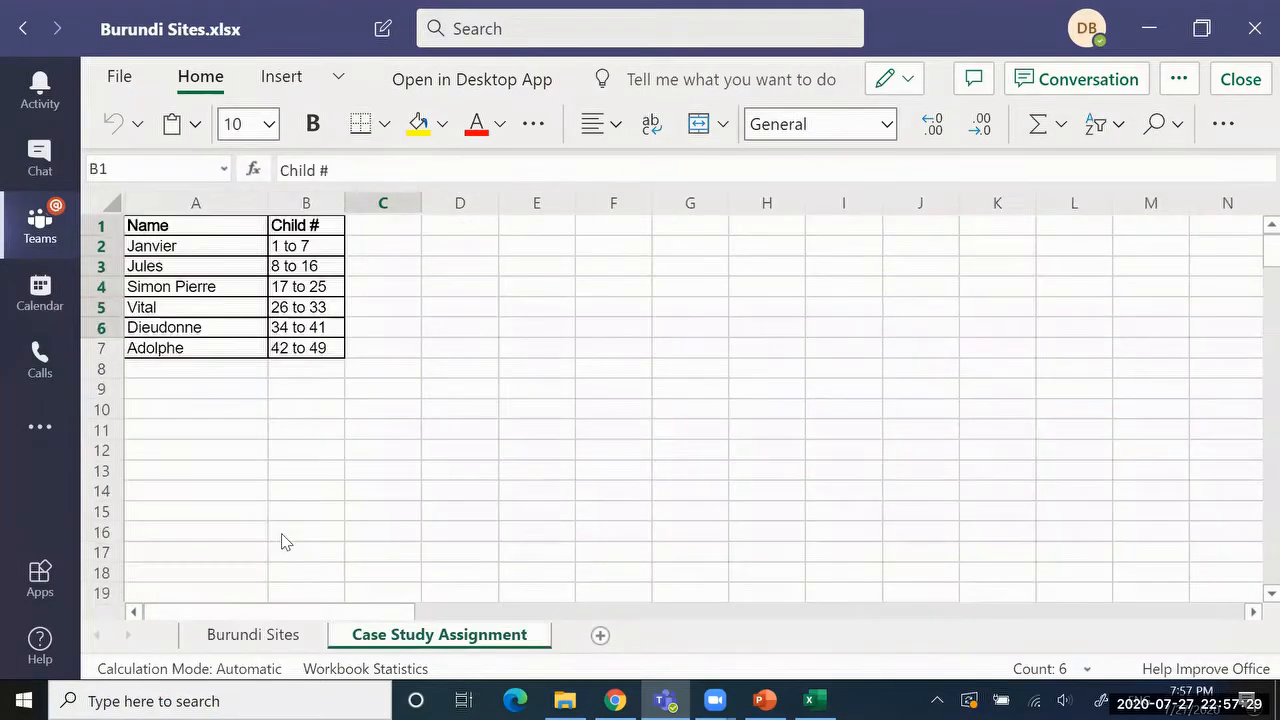
key("ctrl+Page_Up")
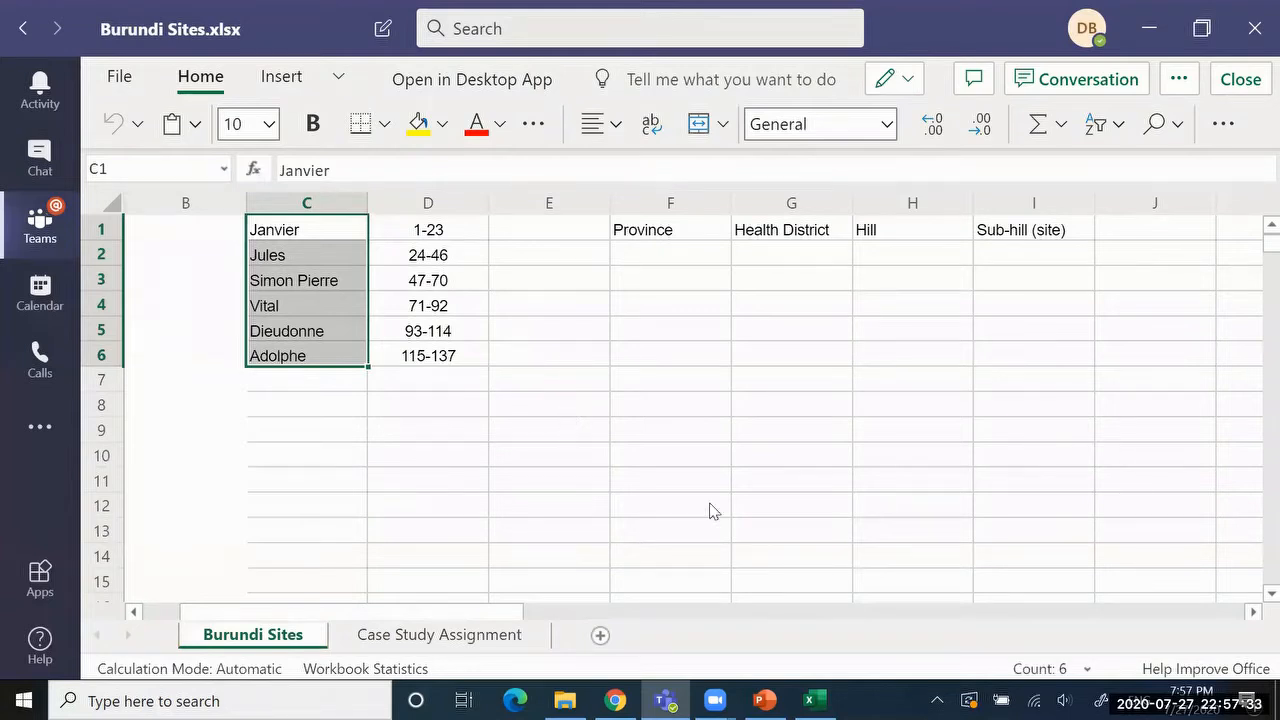
left_click_drag(188, 611, 93, 619)
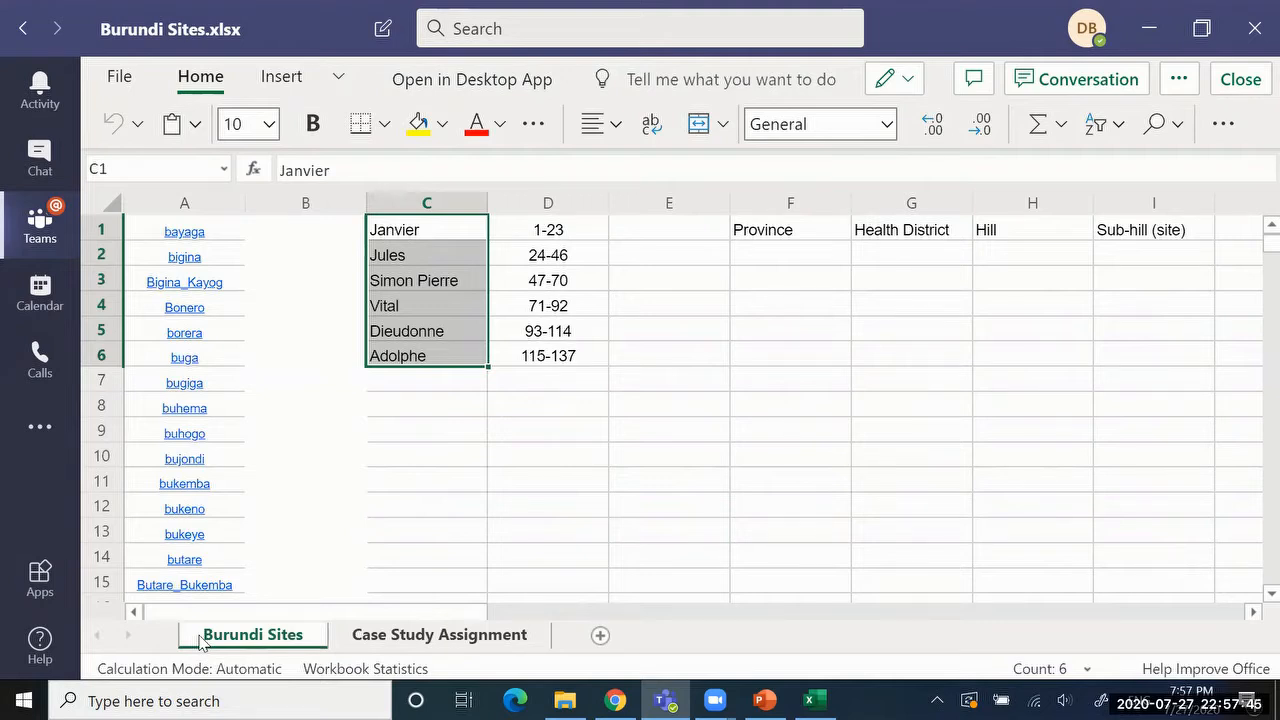
key("ctrl+Page_Down")
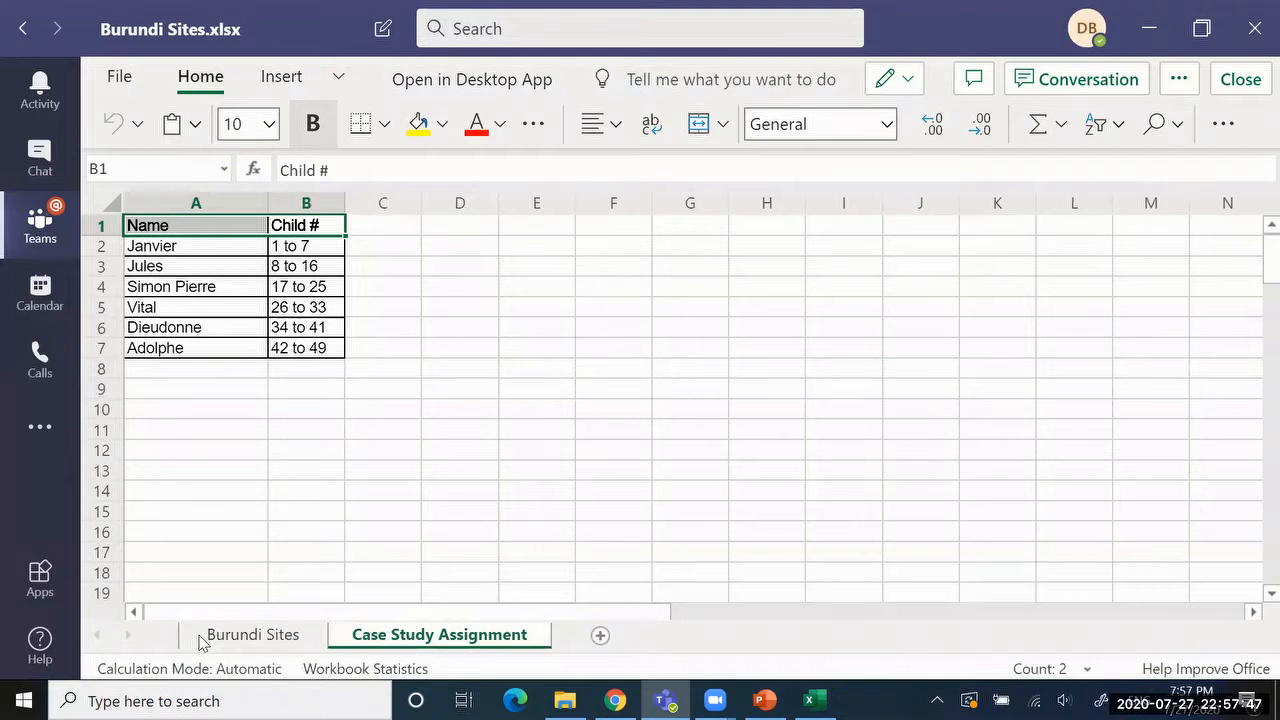
left_click(210, 253)
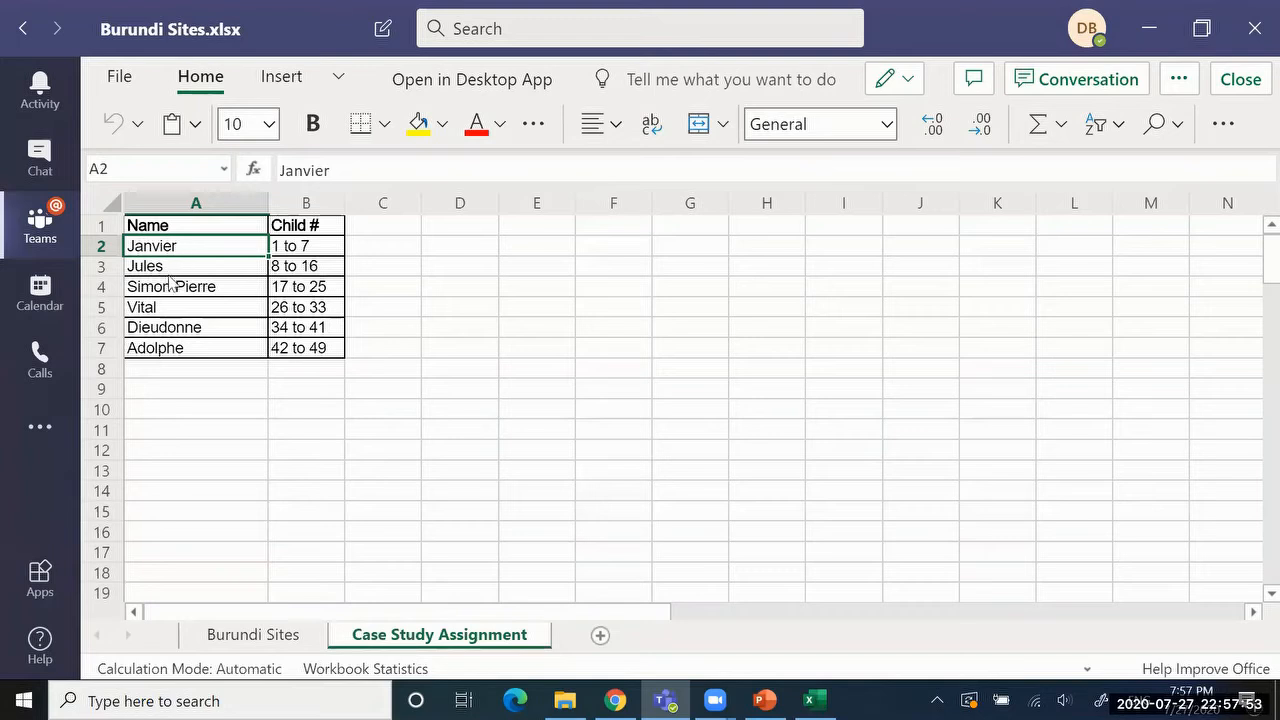
left_click(302, 250)
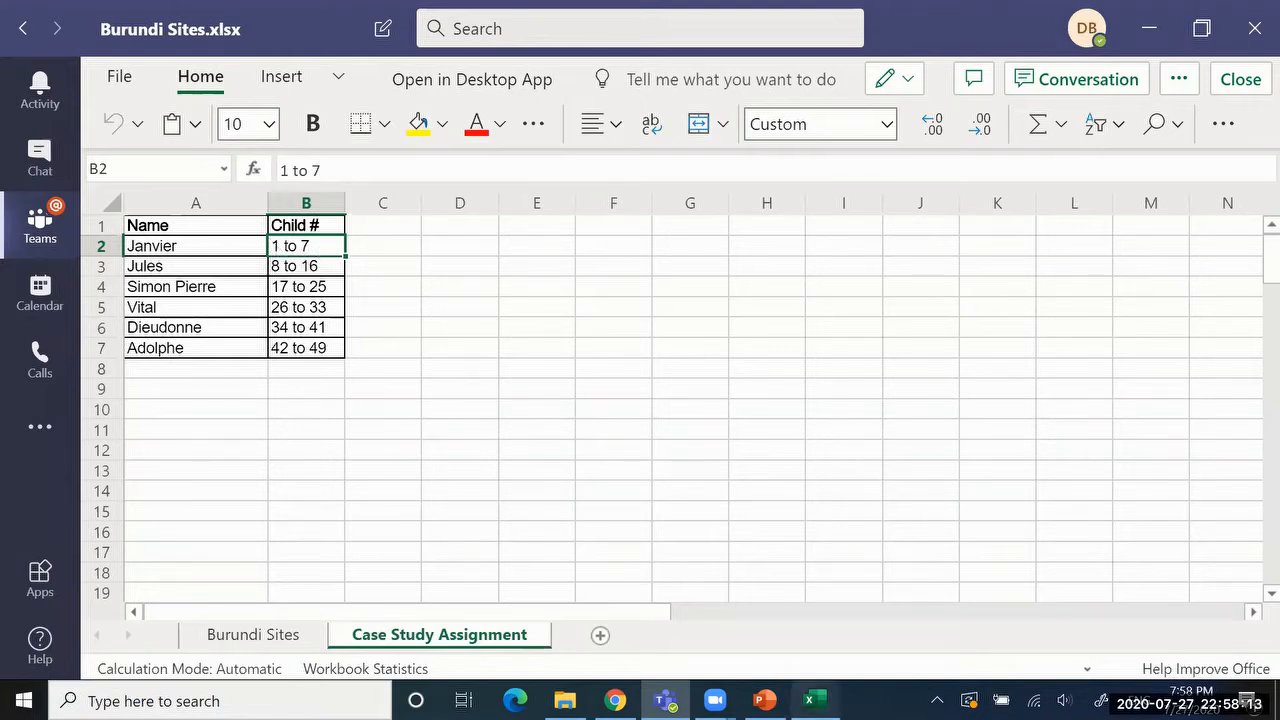
Switch to the case study workbook in Excel and select the full rows for children 1 to 7 in the Monitoring Form
left_click(815, 700)
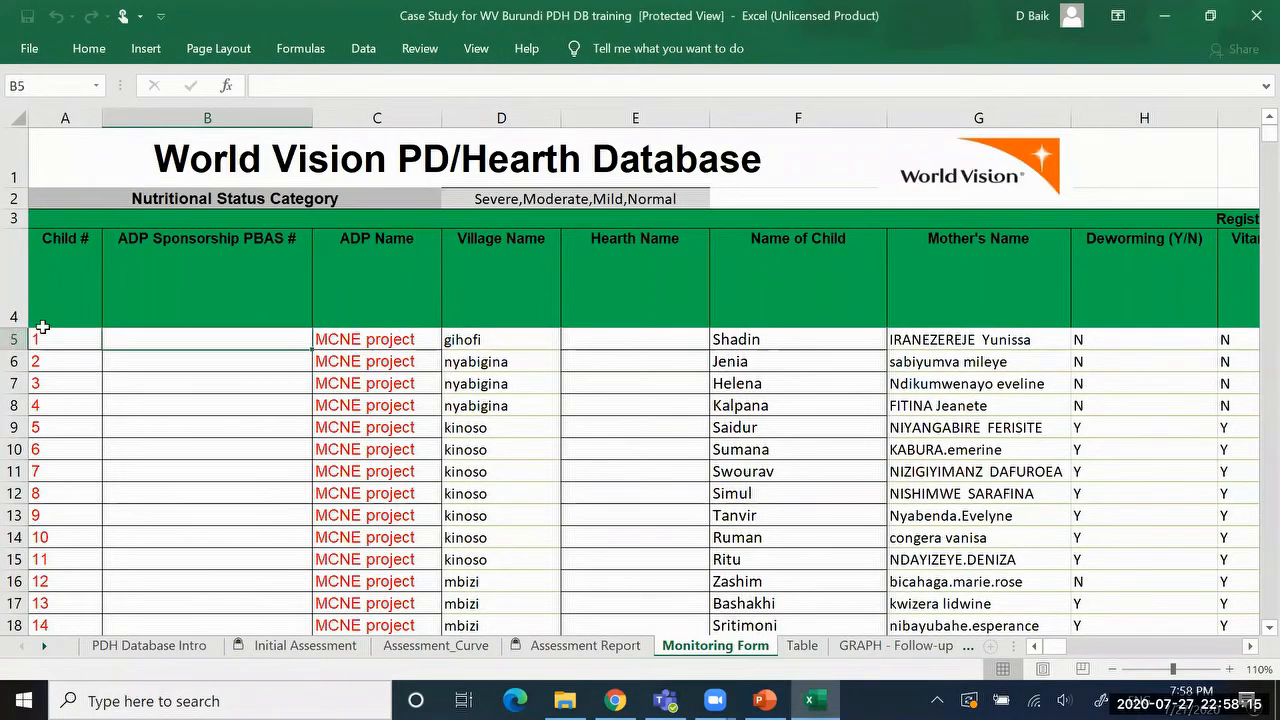
left_click_drag(52, 338, 52, 467)
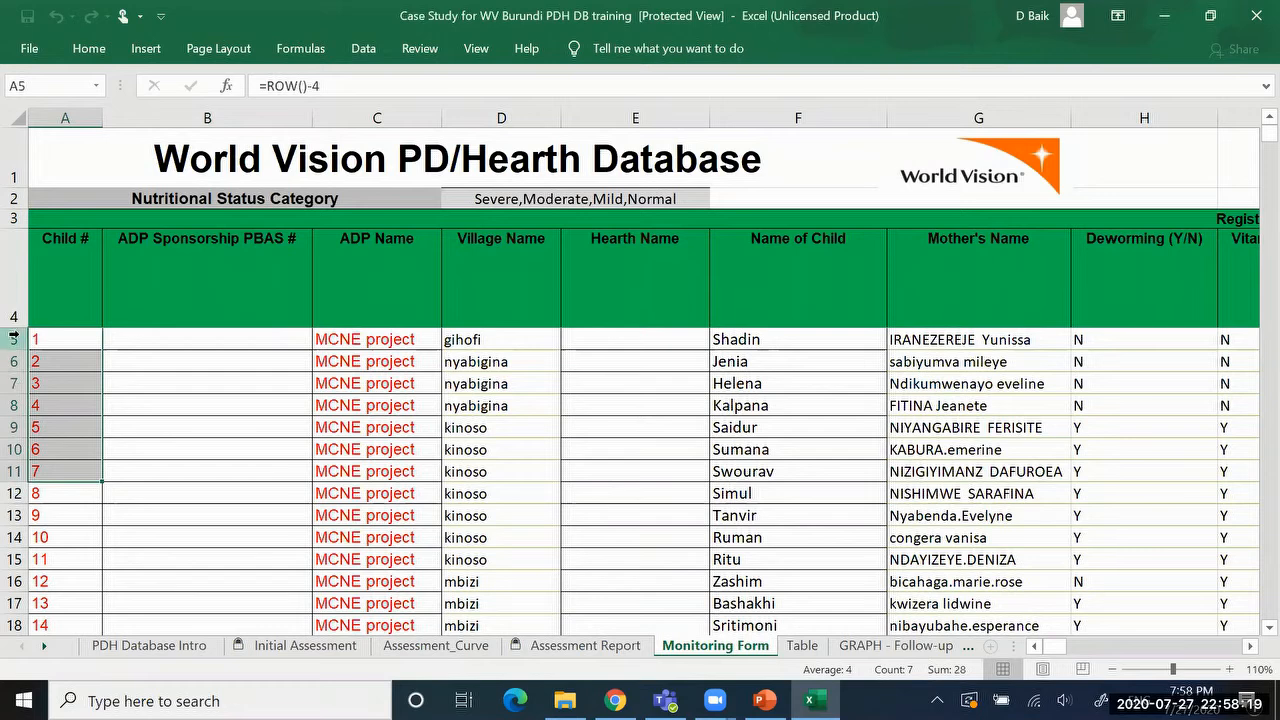
left_click_drag(10, 339, 7, 476)
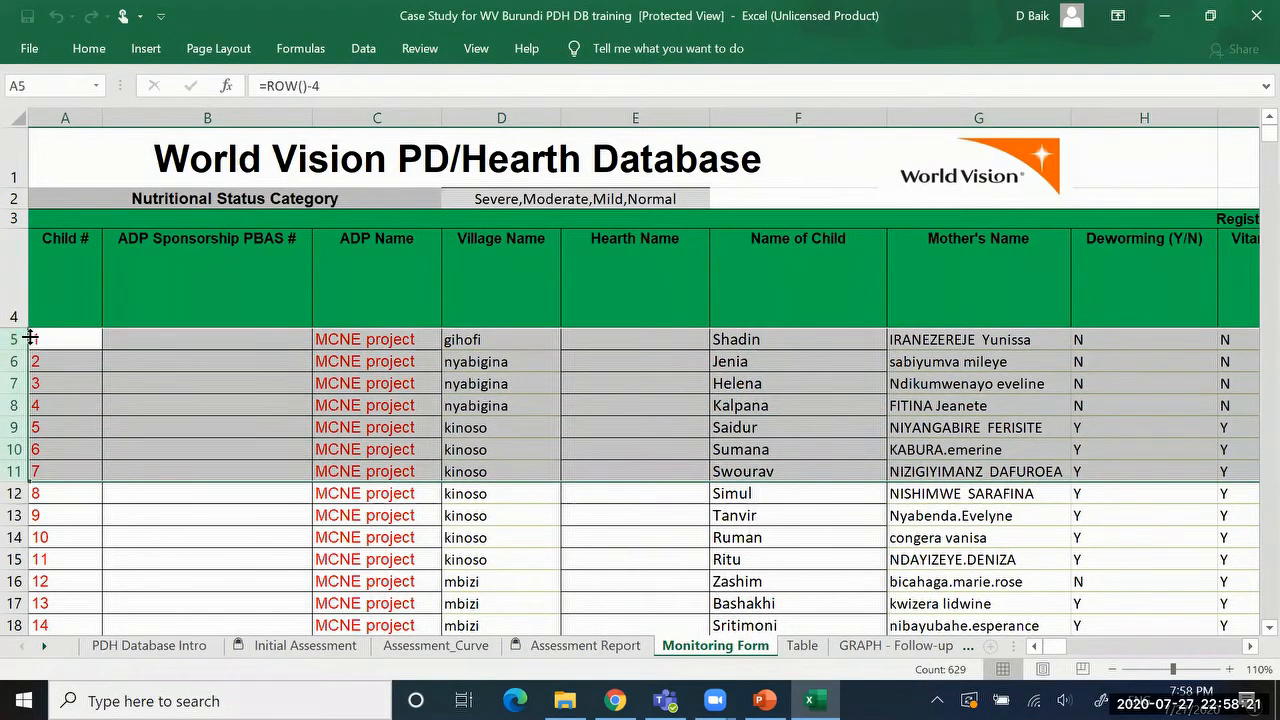
left_click(88, 48)
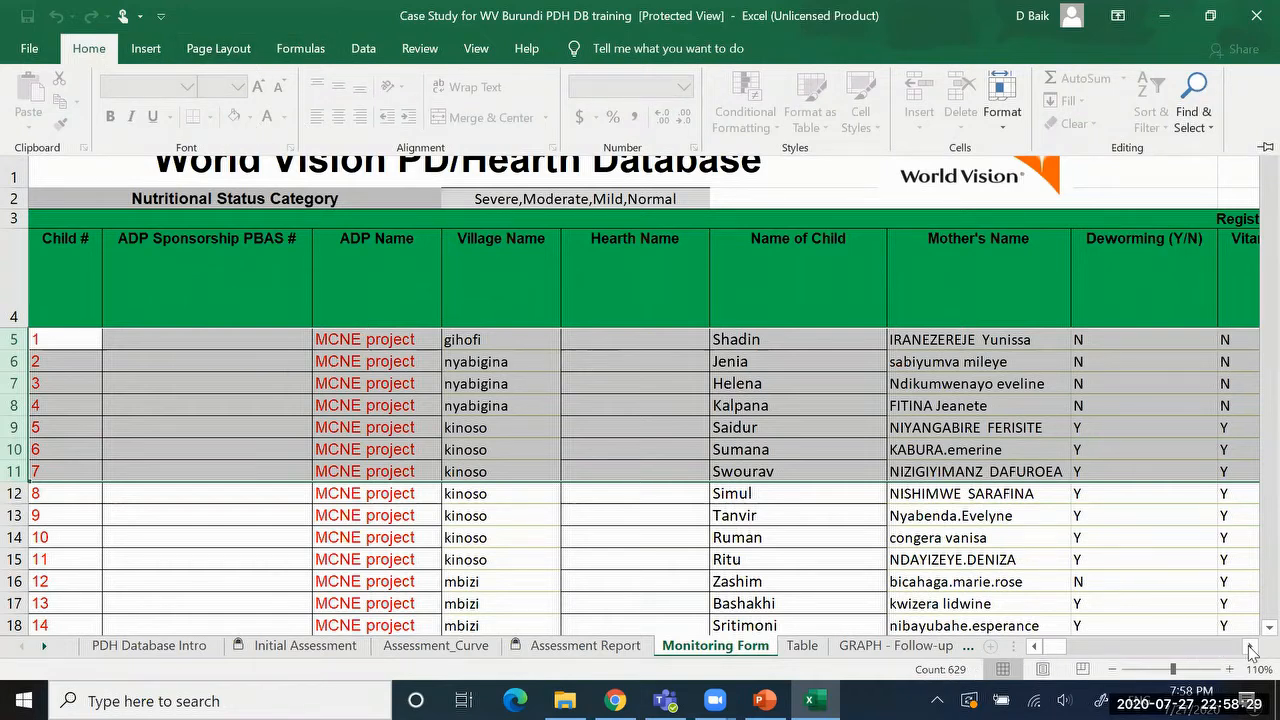
Switch to Chrome, load the PD/Hearth database at wvcmamtest.org/pdhearth, and open its Data Entry page
left_click(615, 700)
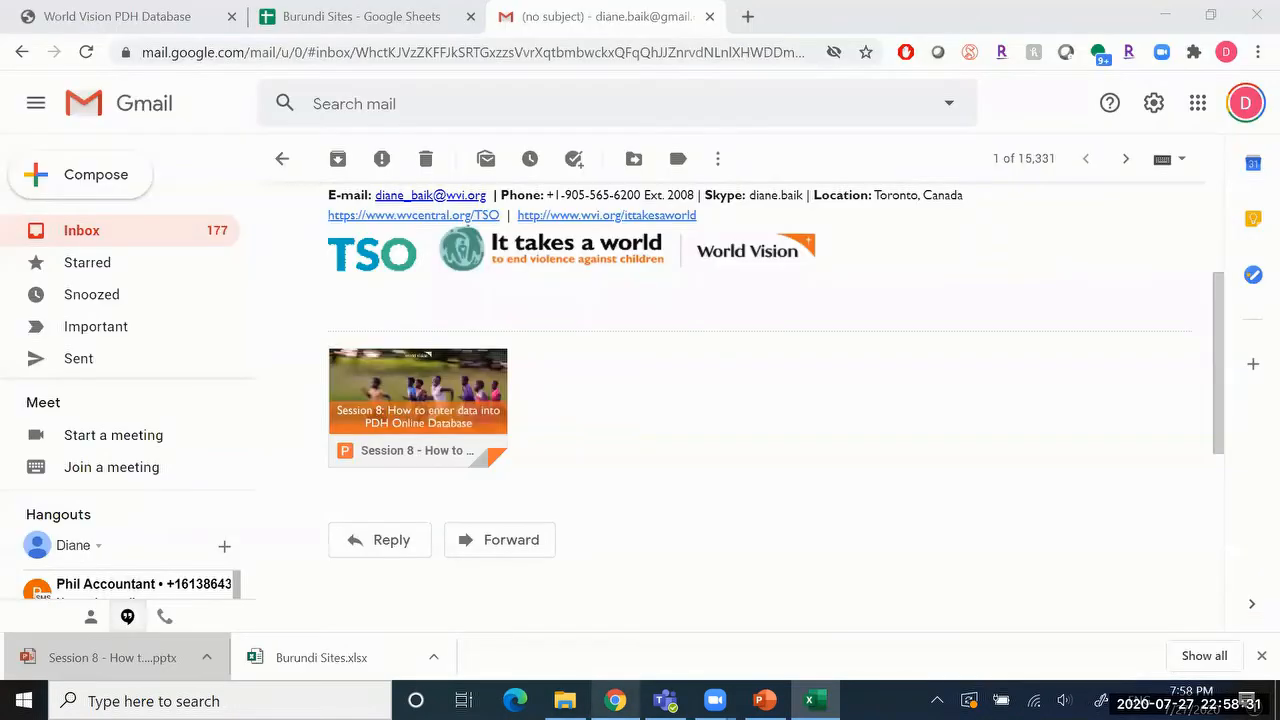
left_click(104, 10)
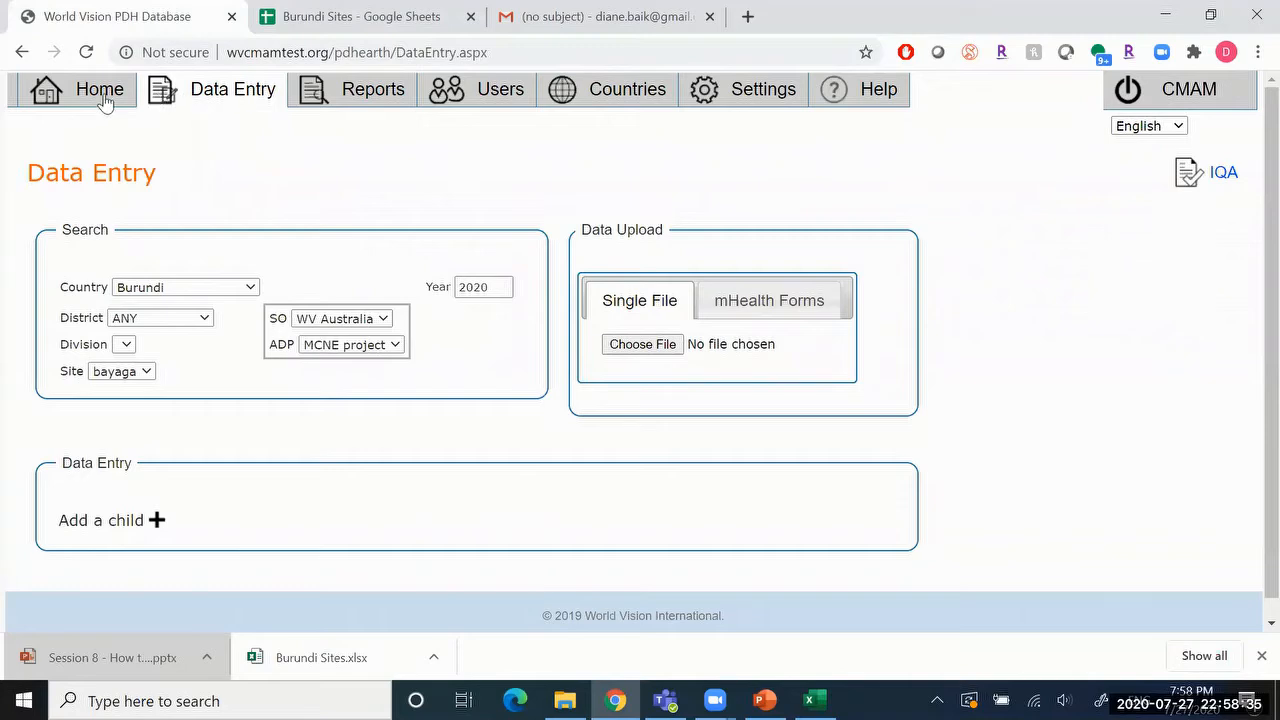
left_click(268, 55)
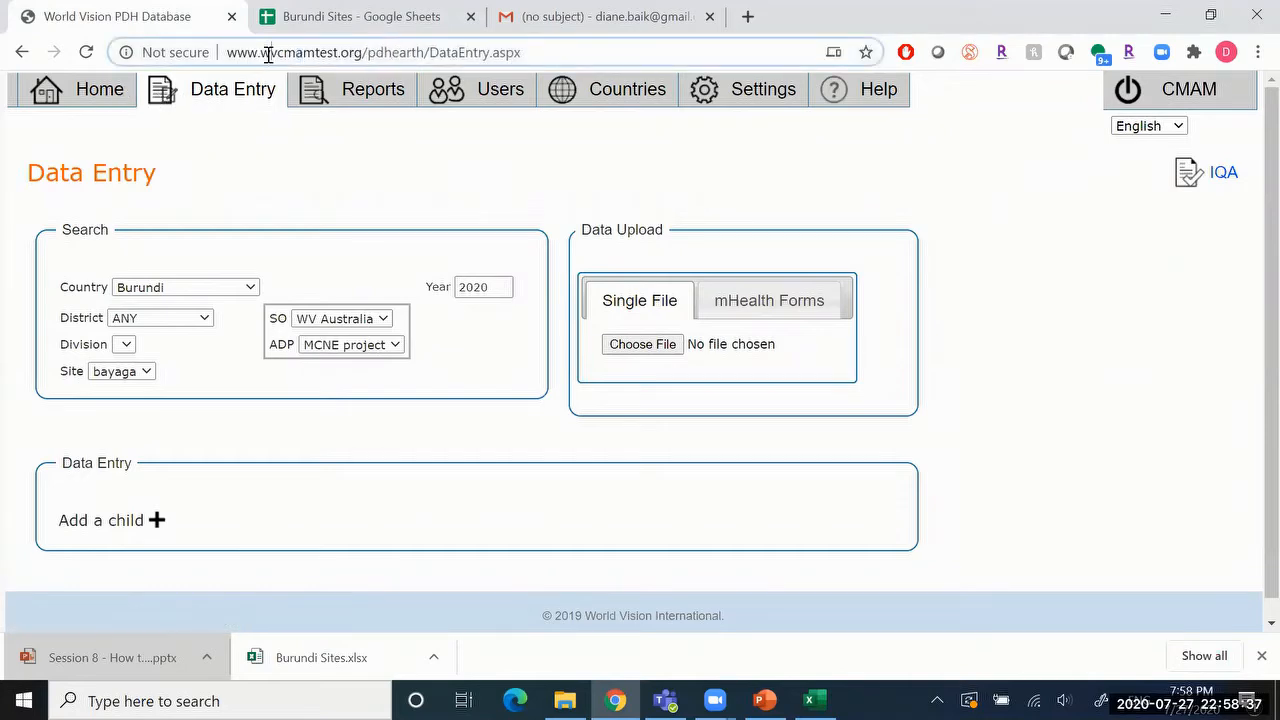
type("wvcm")
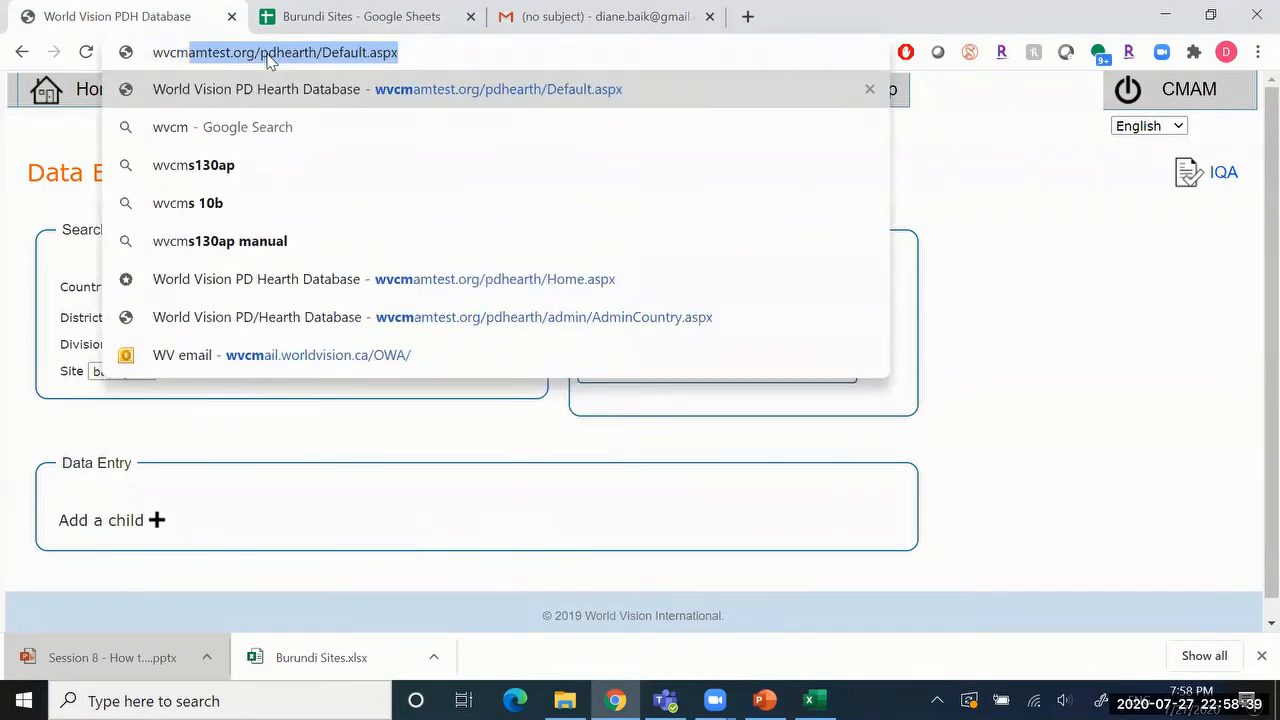
key("Return")
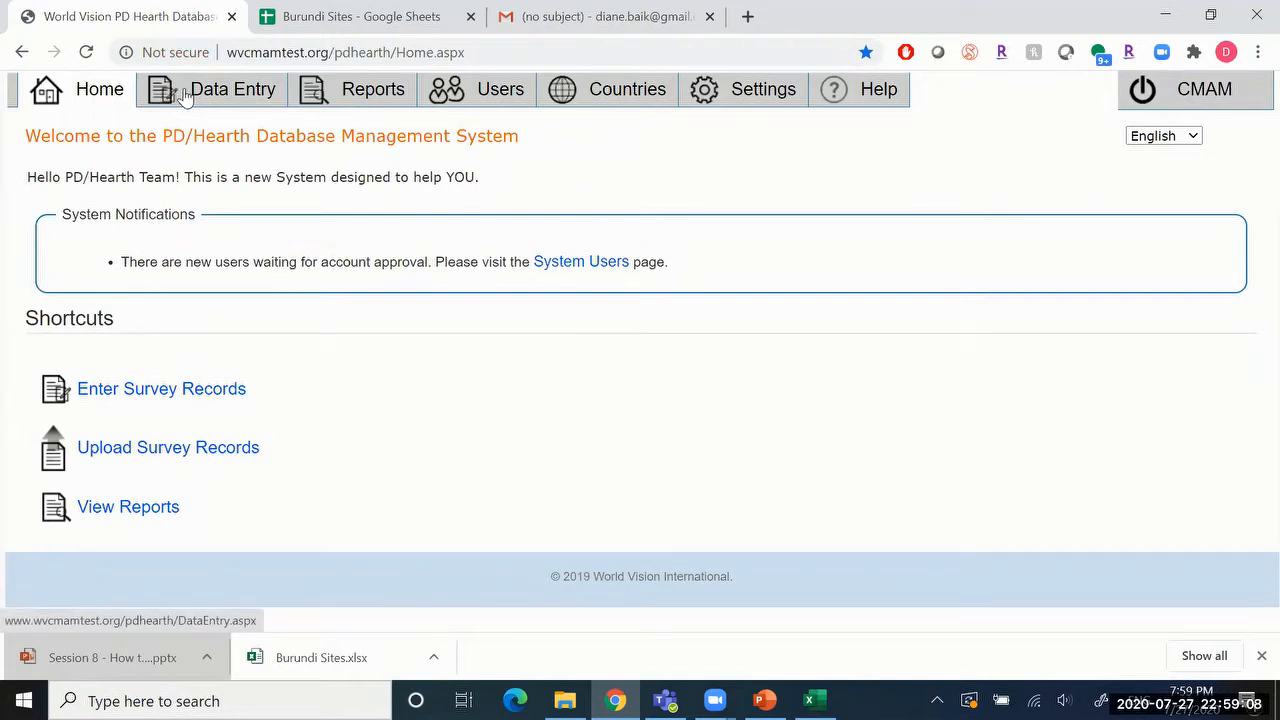
left_click(183, 92)
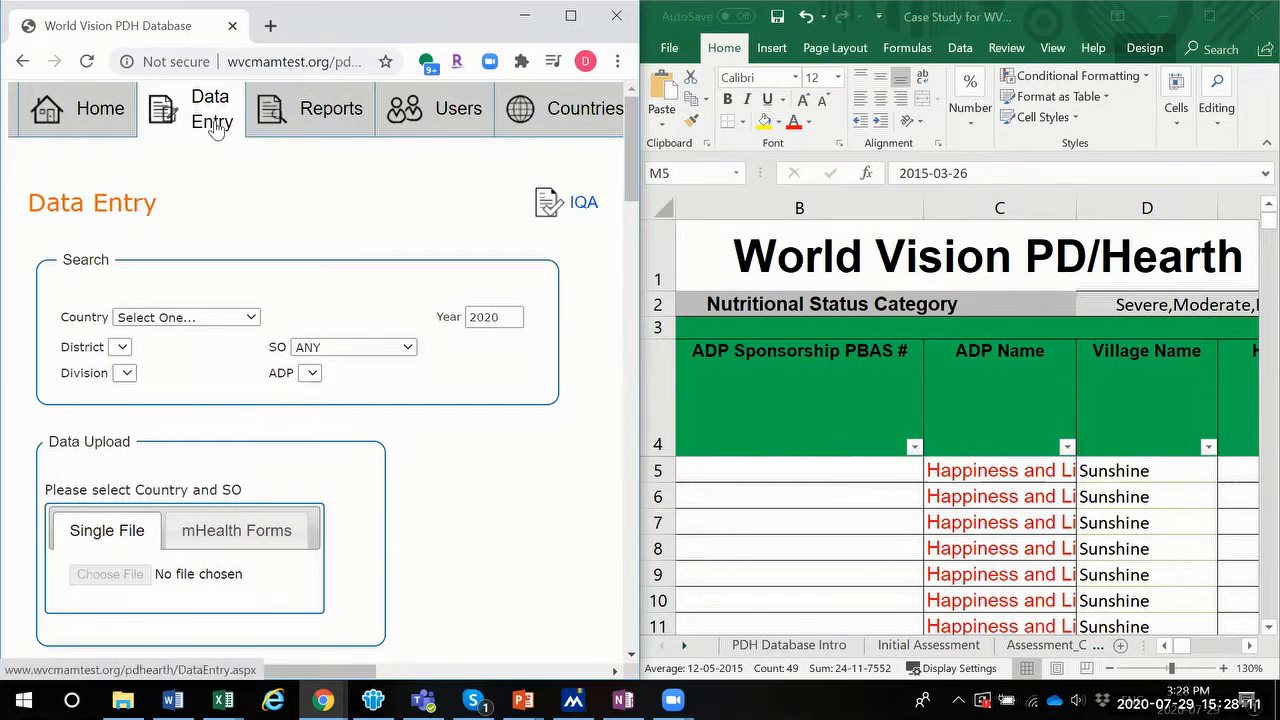
Set the data entry search to country Burundi, with Case Study as both the district and the division
left_click(210, 320)
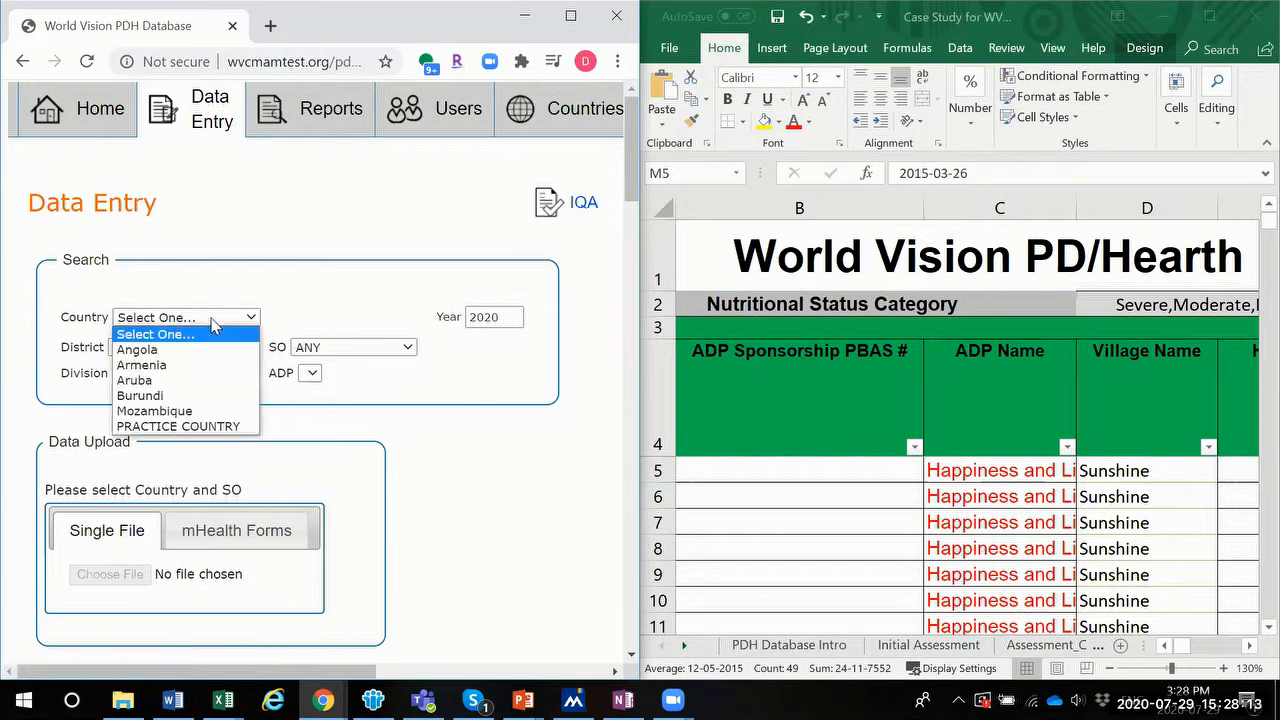
left_click(150, 395)
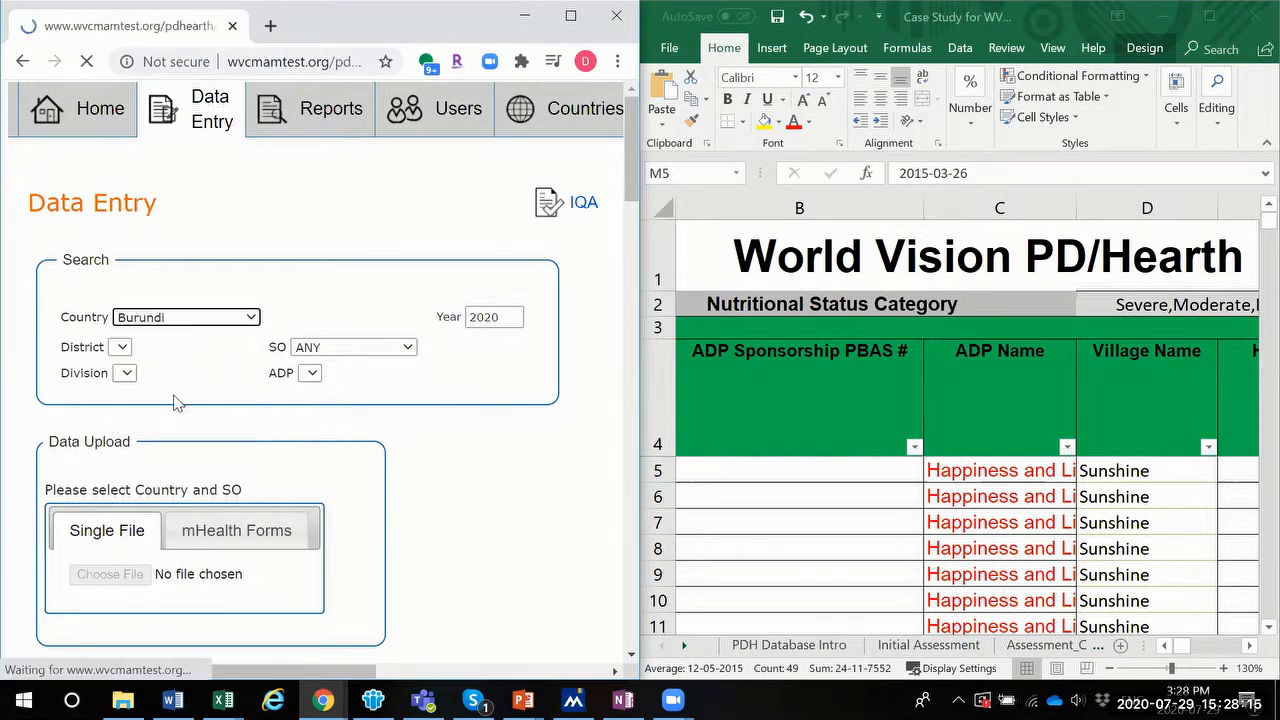
left_click(166, 352)
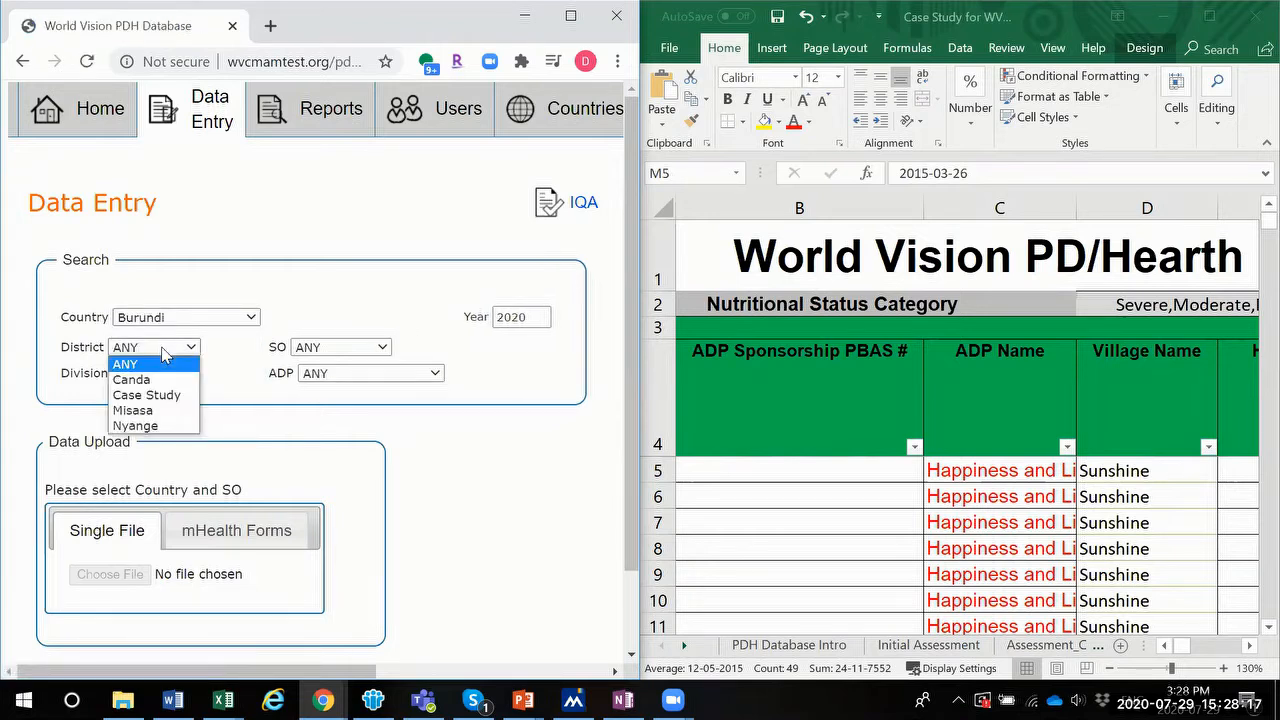
left_click(173, 398)
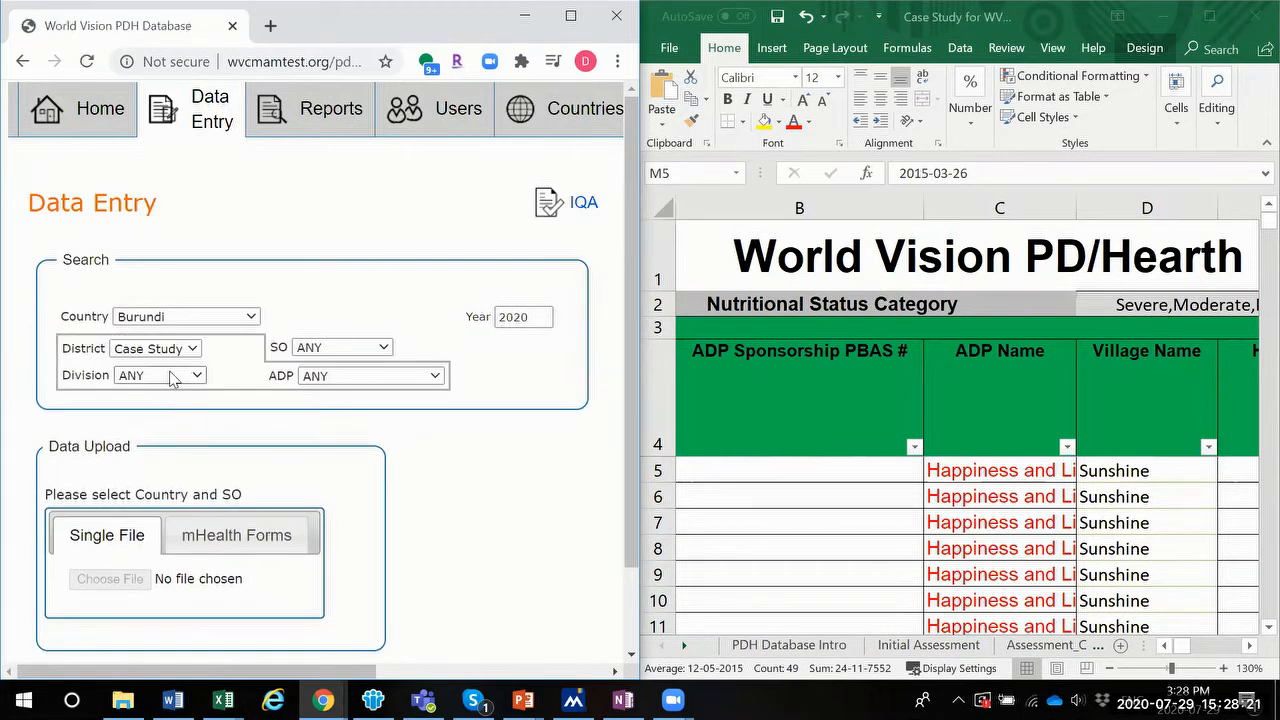
left_click(172, 378)
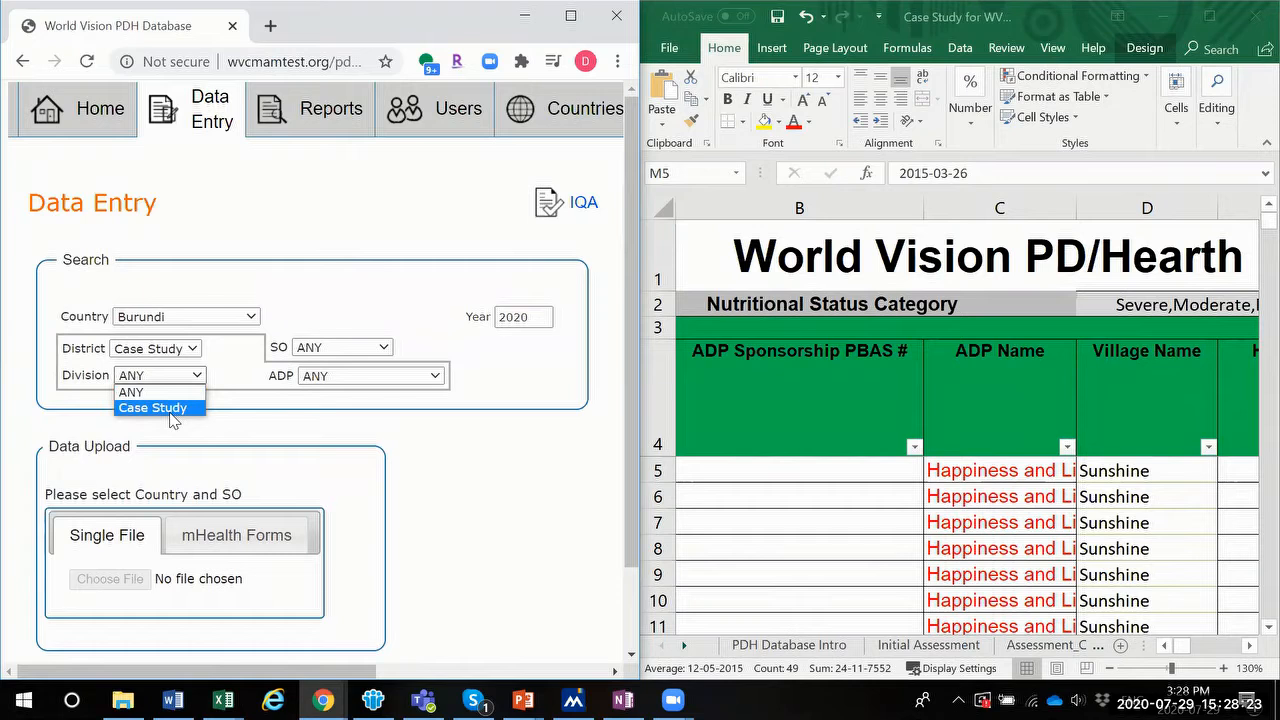
left_click(171, 408)
Narrow the search to the Happiness and Light ADP and the Sunshine site
left_click(340, 378)
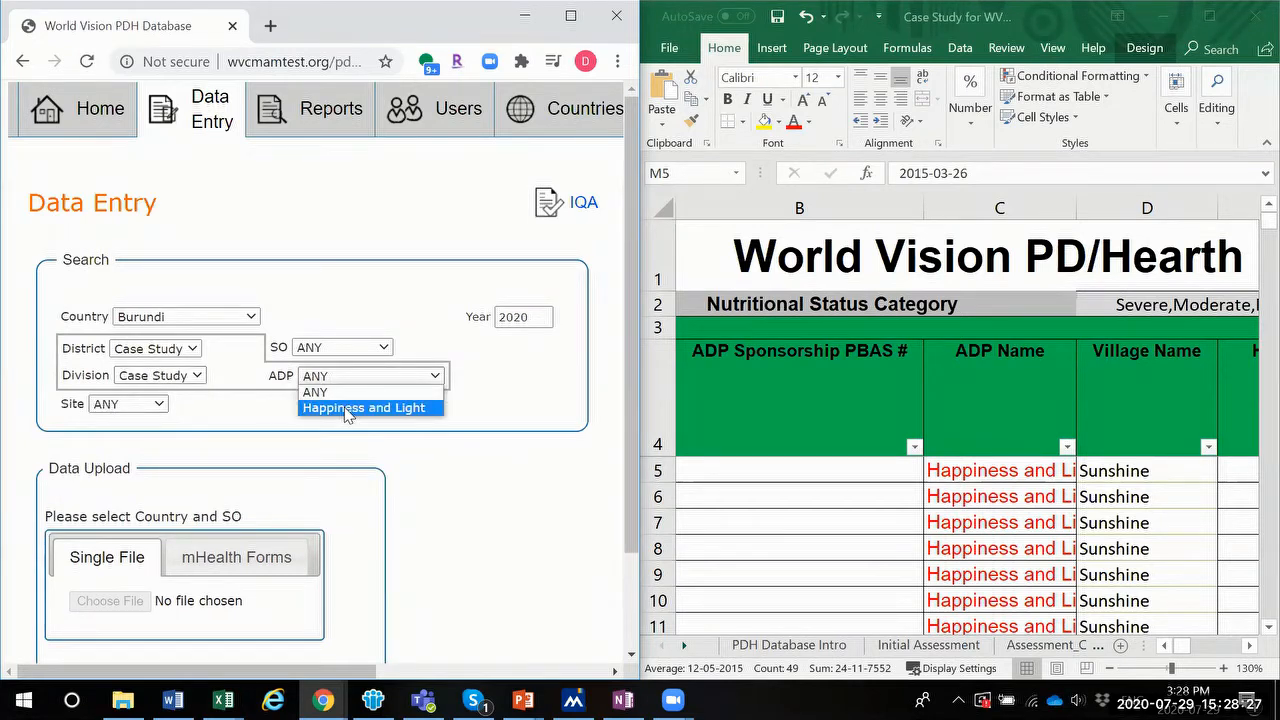
left_click(347, 408)
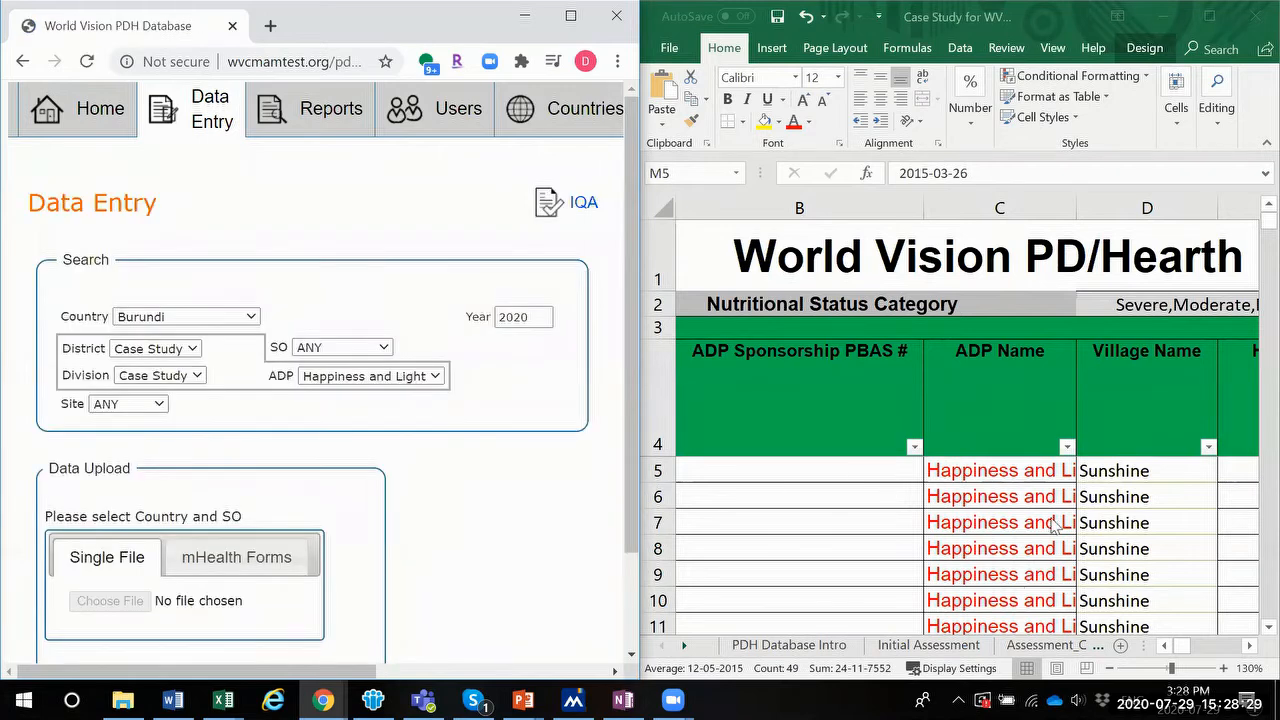
left_click(112, 410)
left_click(112, 438)
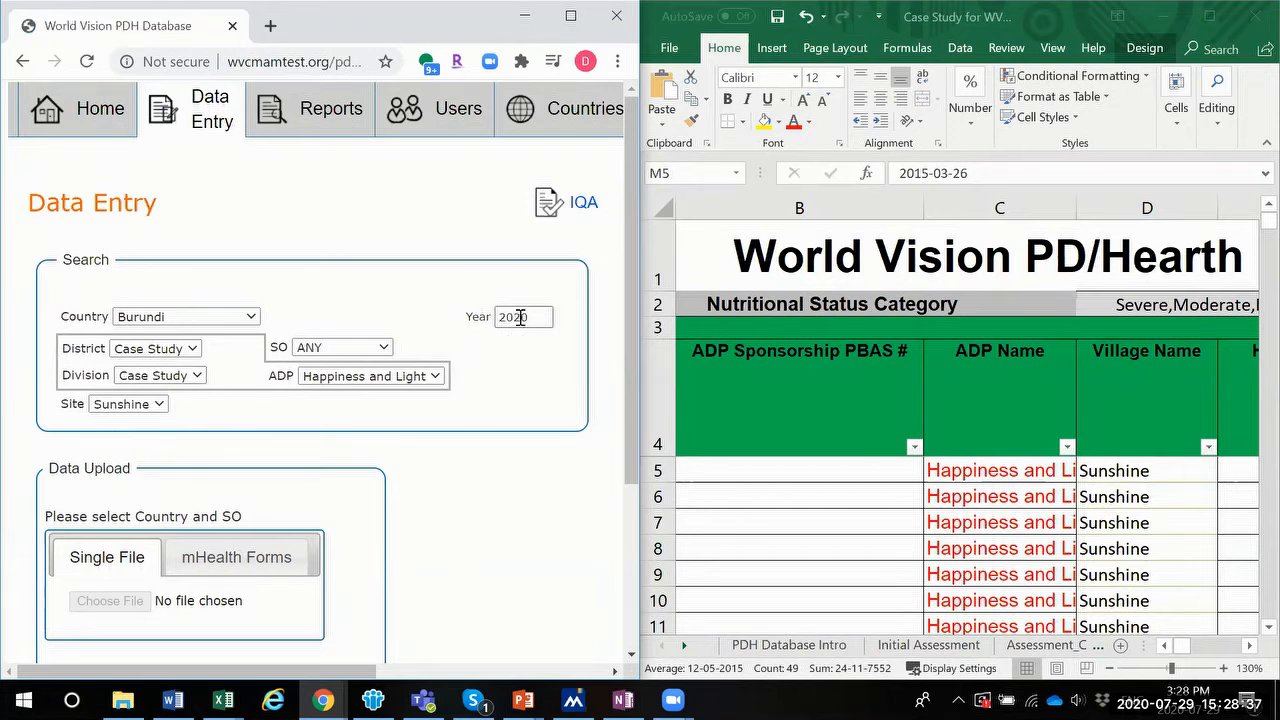
Check the Hearth entry date in the case study workbook and set the search year to 2017
left_click(1250, 650)
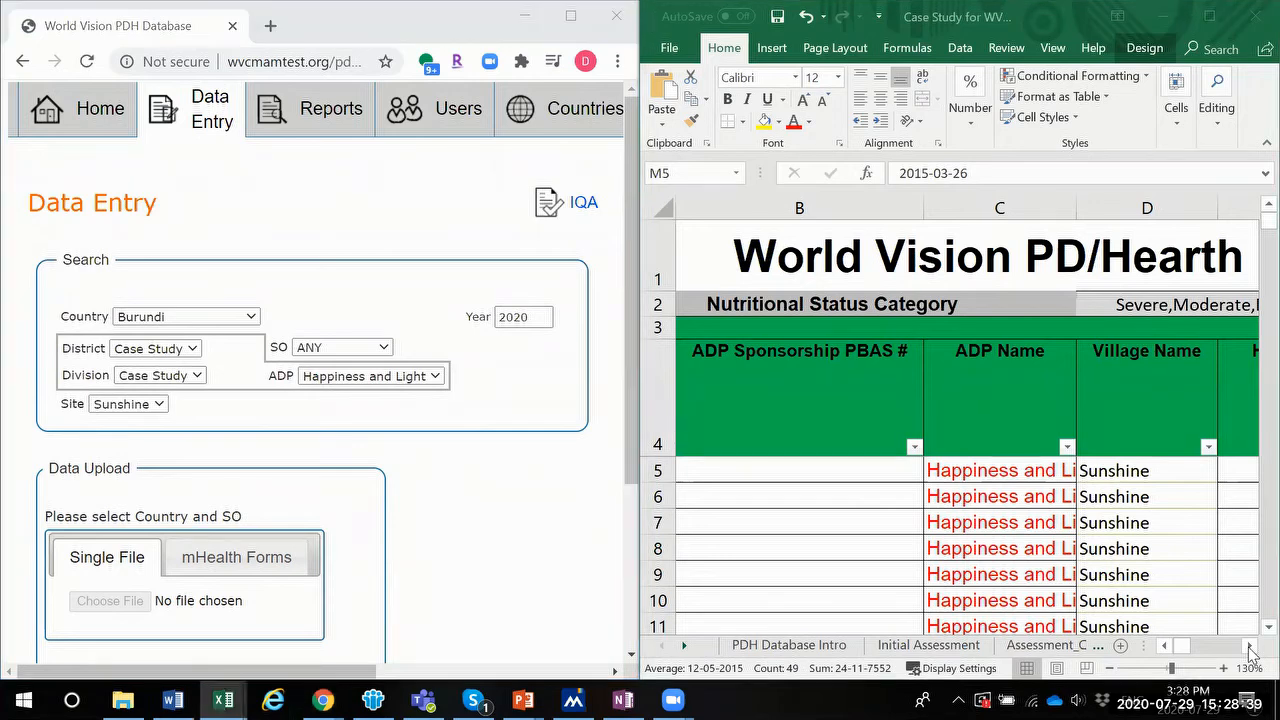
left_click_drag(1250, 650, 1250, 650)
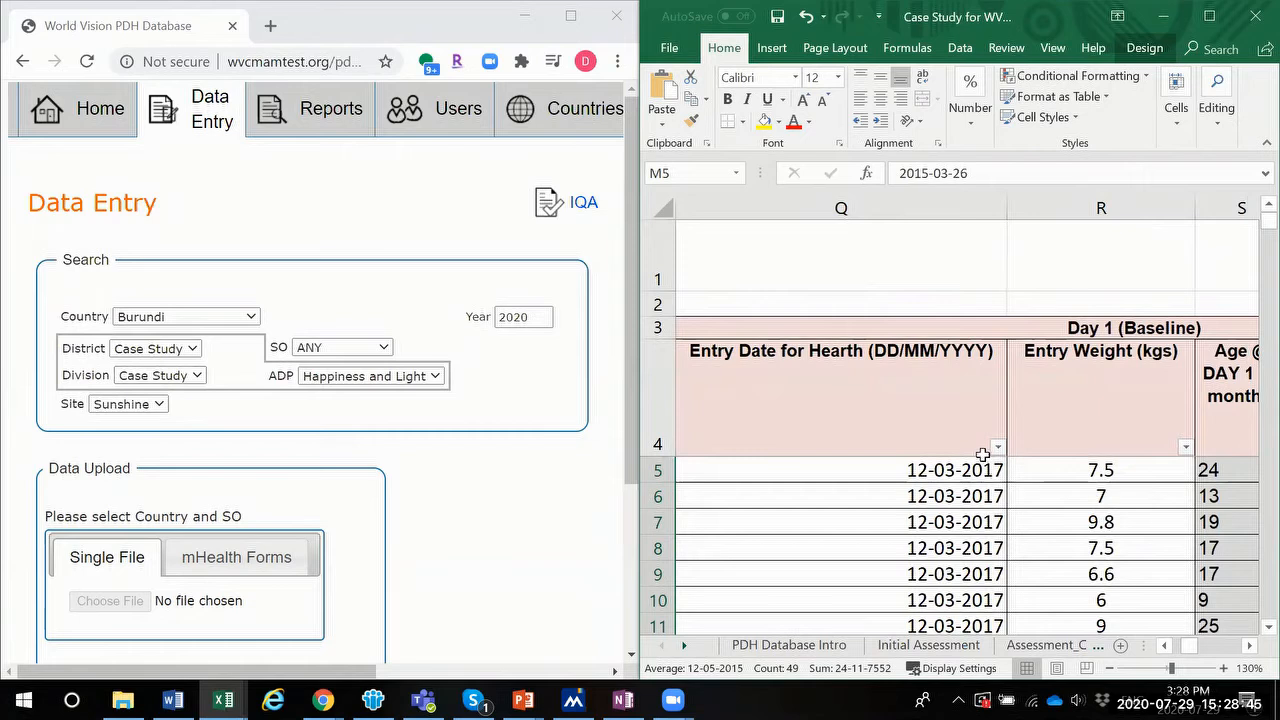
left_click(556, 325)
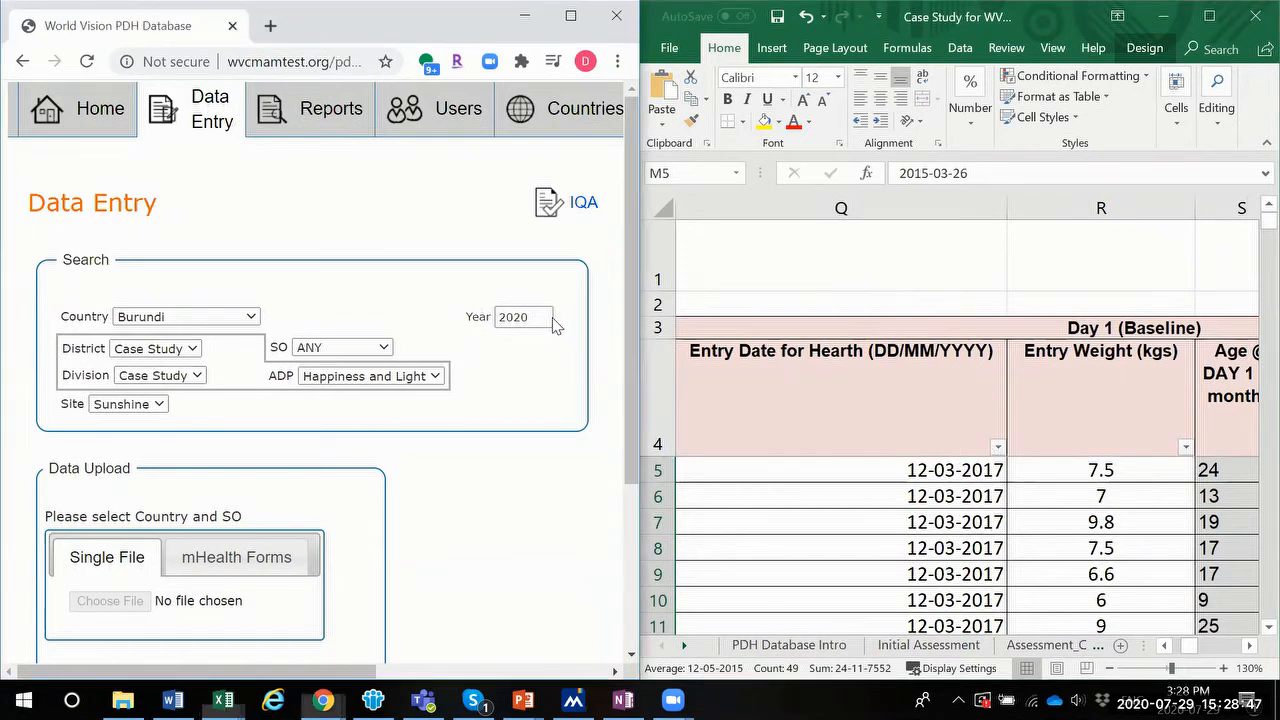
left_click(551, 318)
key("BackSpace")
key("BackSpace")
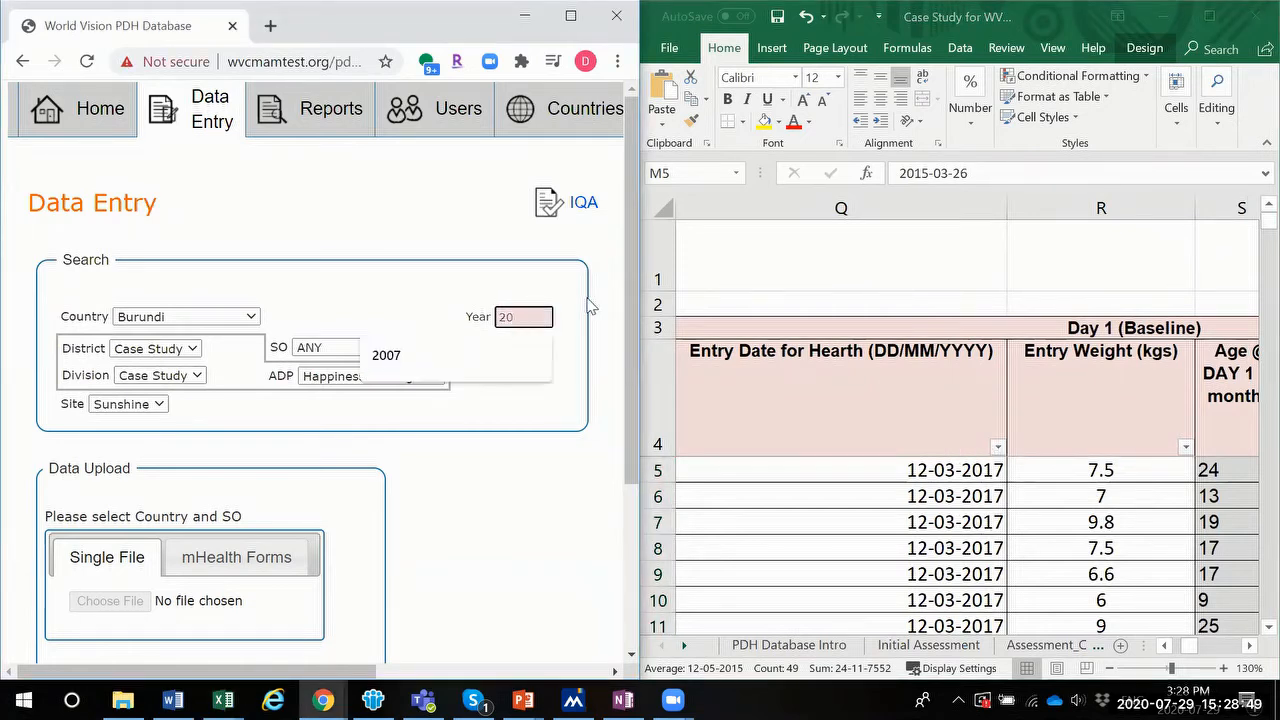
type("17")
key("Tab")
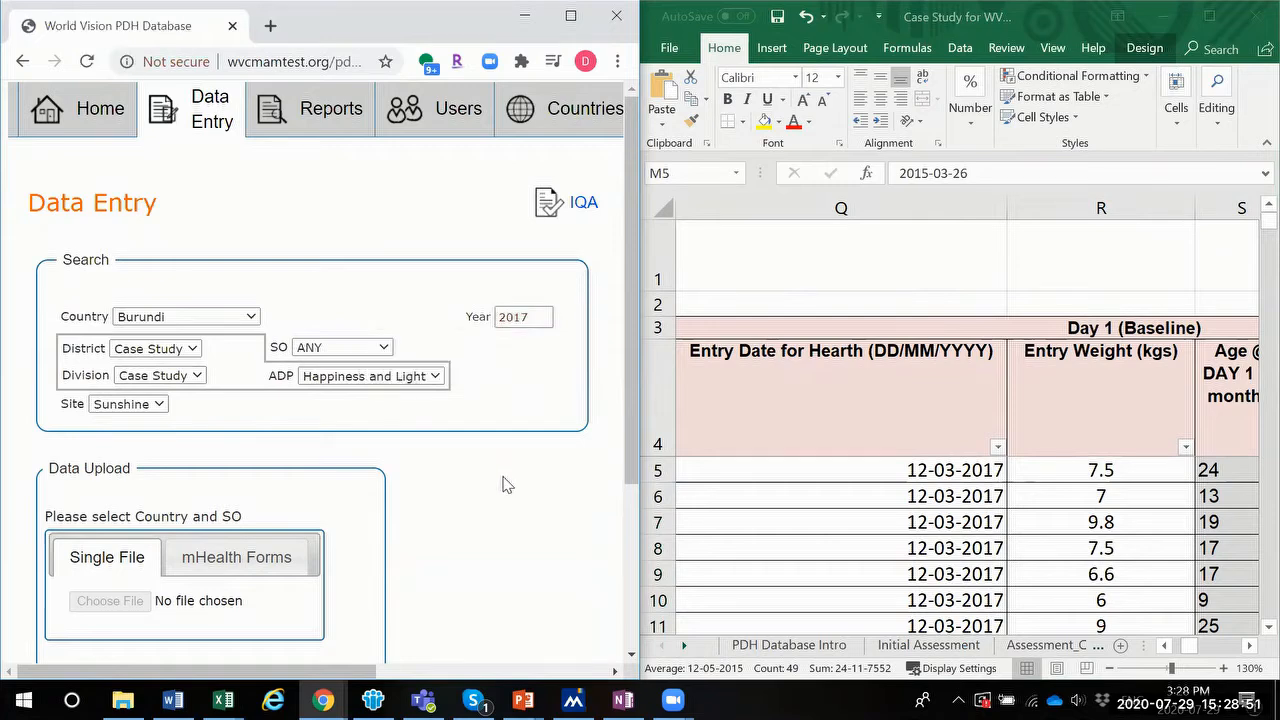
Add a new child record in the Data Entry section for the selected site
left_click_drag(629, 349, 594, 540)
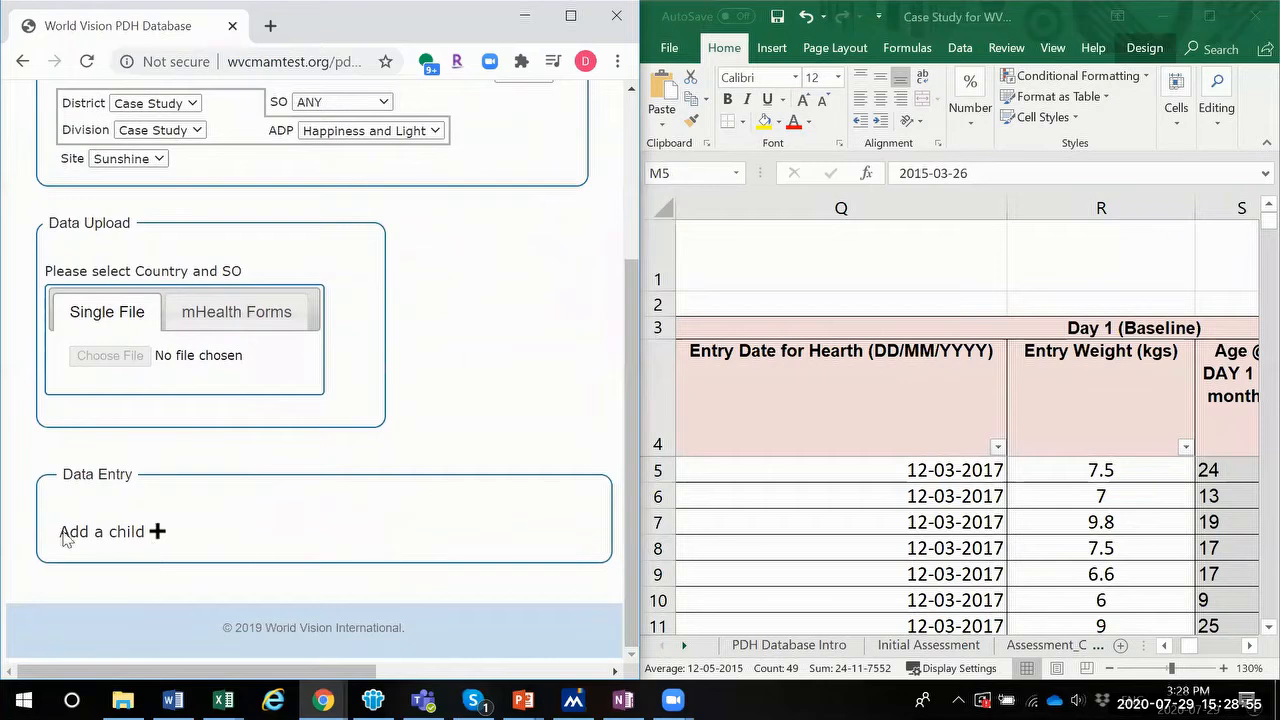
left_click(157, 532)
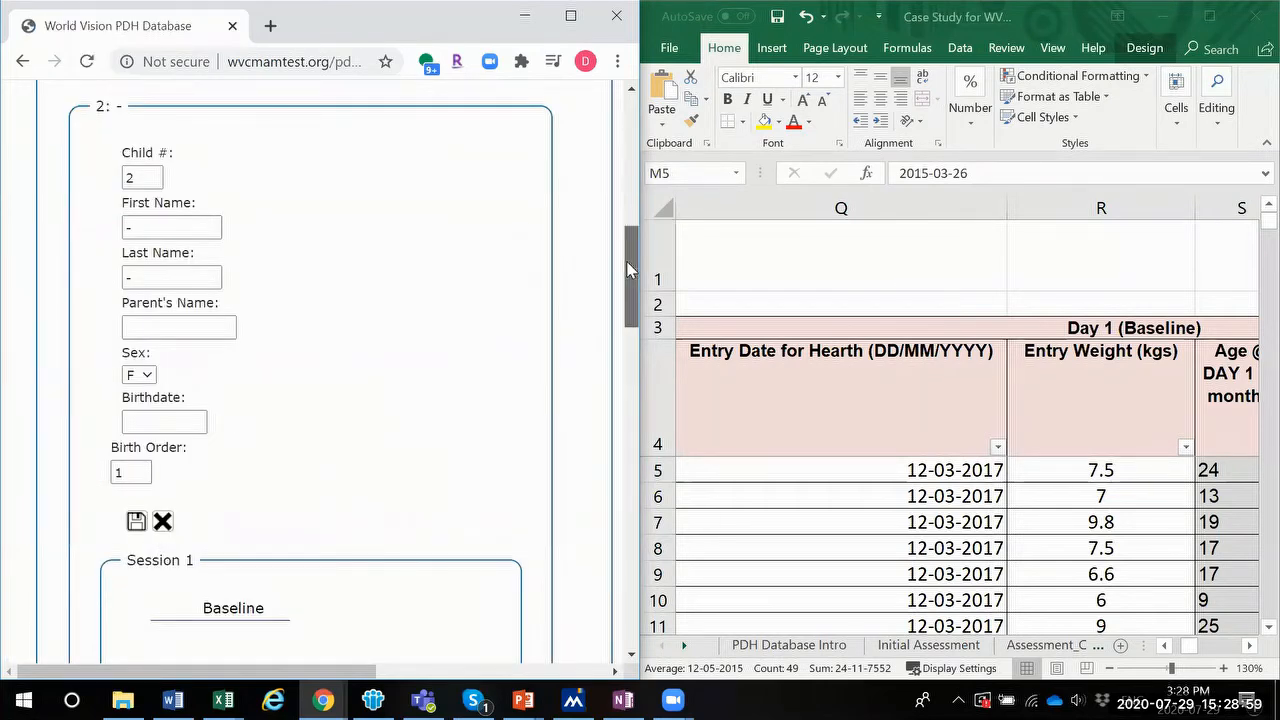
mouse_move(628, 262)
left_mouse_down()
mouse_move(637, 140)
mouse_move(631, 277)
mouse_move(633, 244)
left_mouse_up()
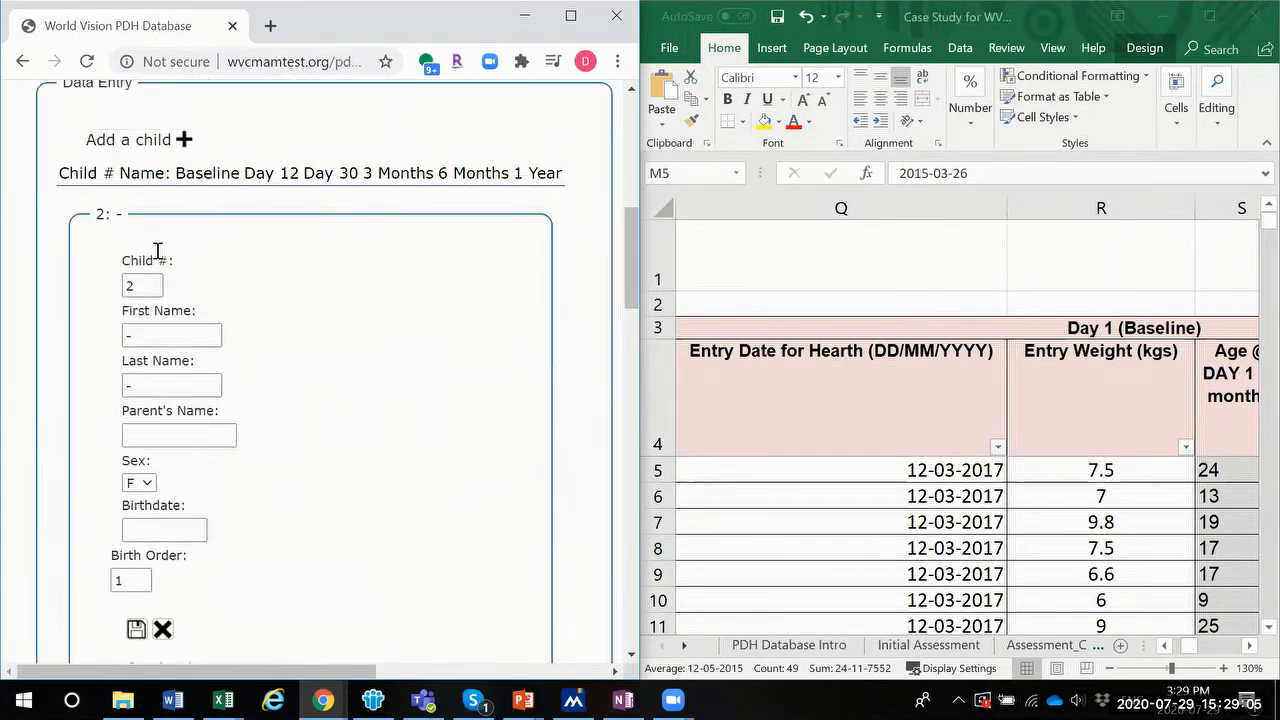
left_click(142, 288)
Find the first child's name in the workbook and enter it as the new record's first name
left_click(1165, 648)
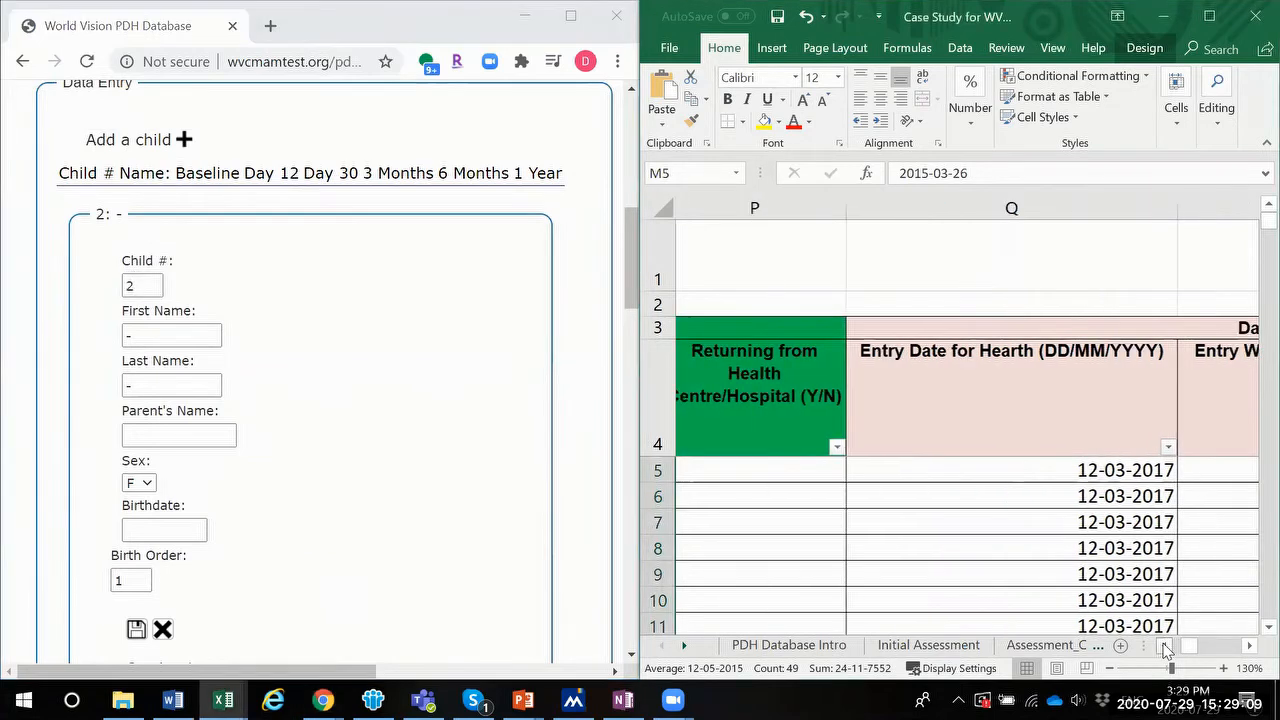
left_click_drag(1165, 648, 1249, 648)
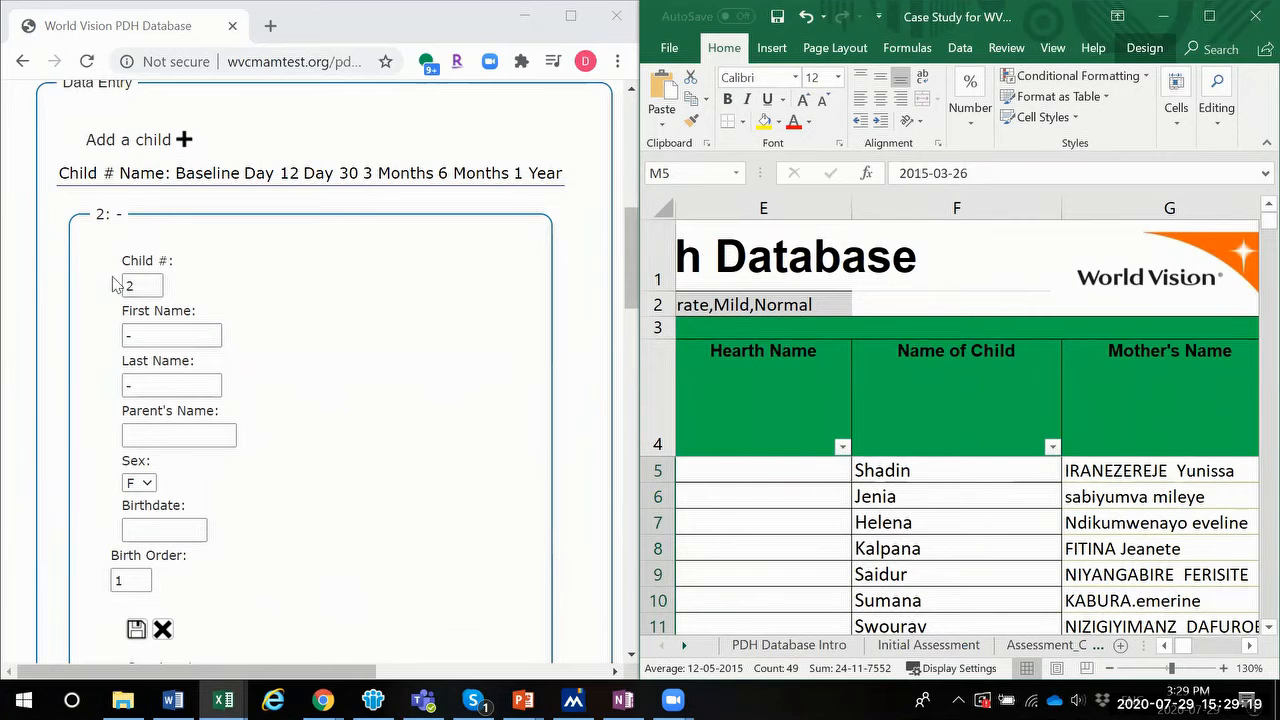
left_click(150, 342)
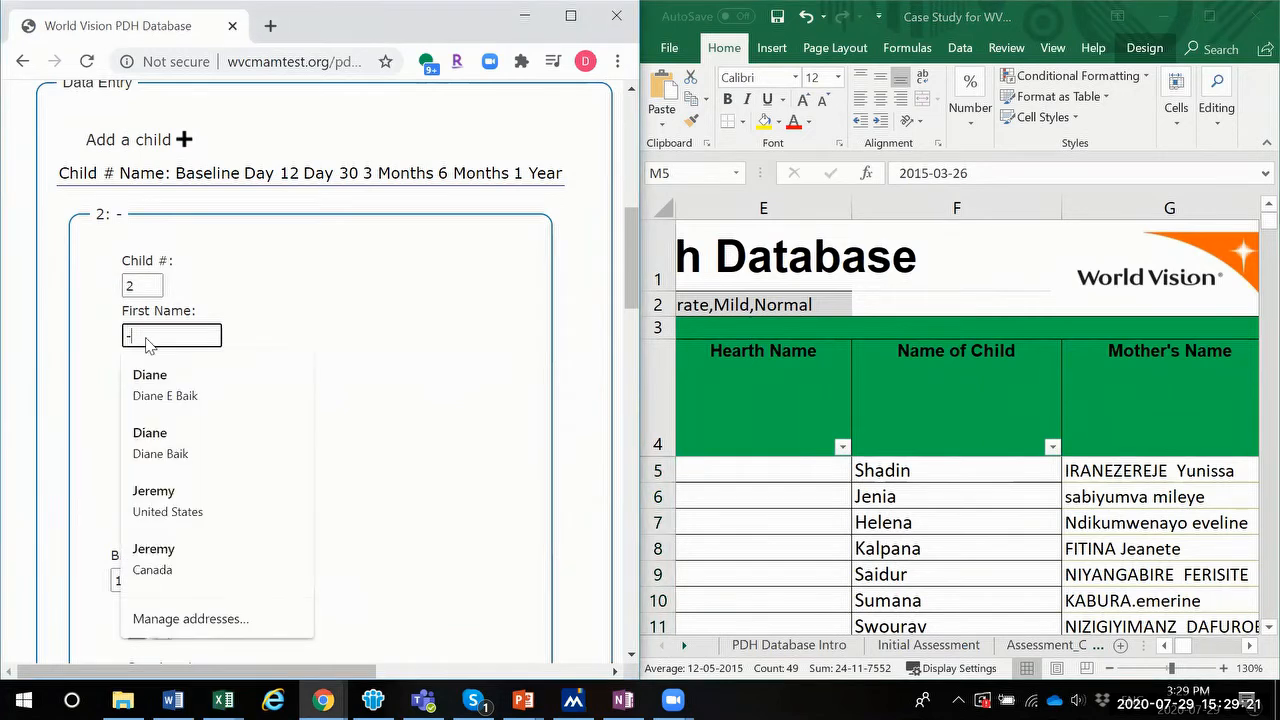
mouse_move(322, 700)
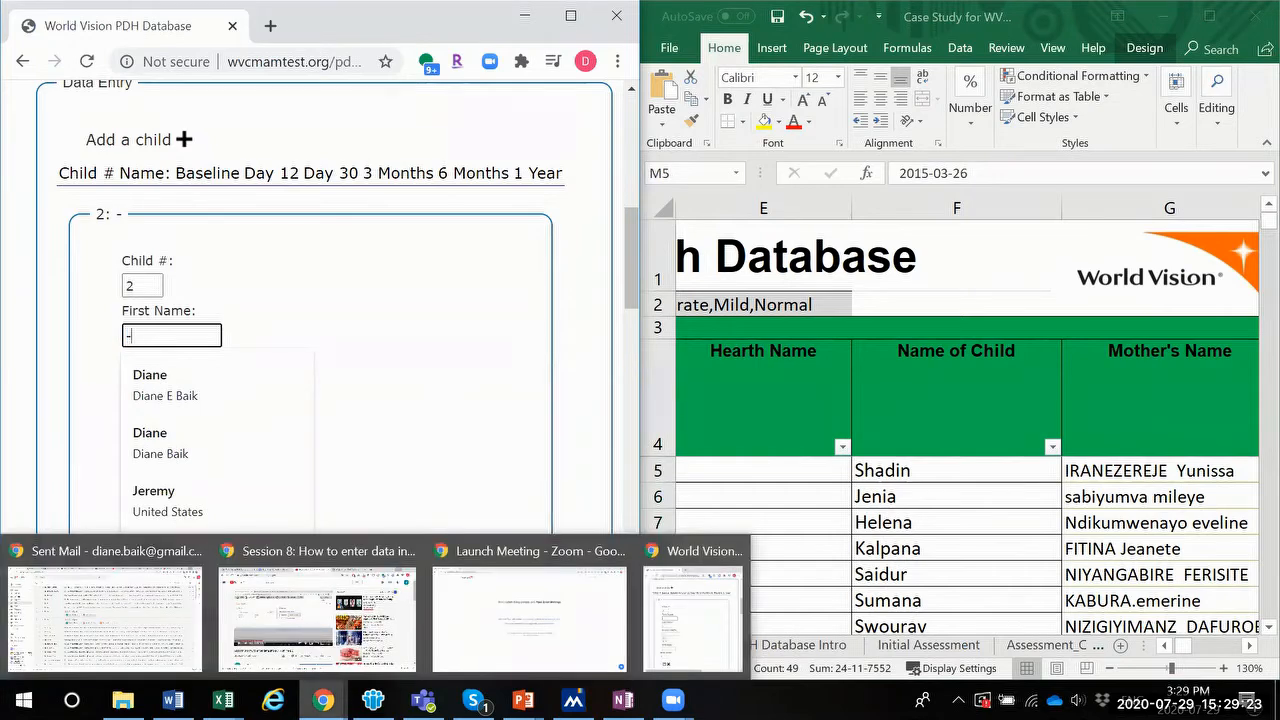
key("BackSpace")
type("Sha")
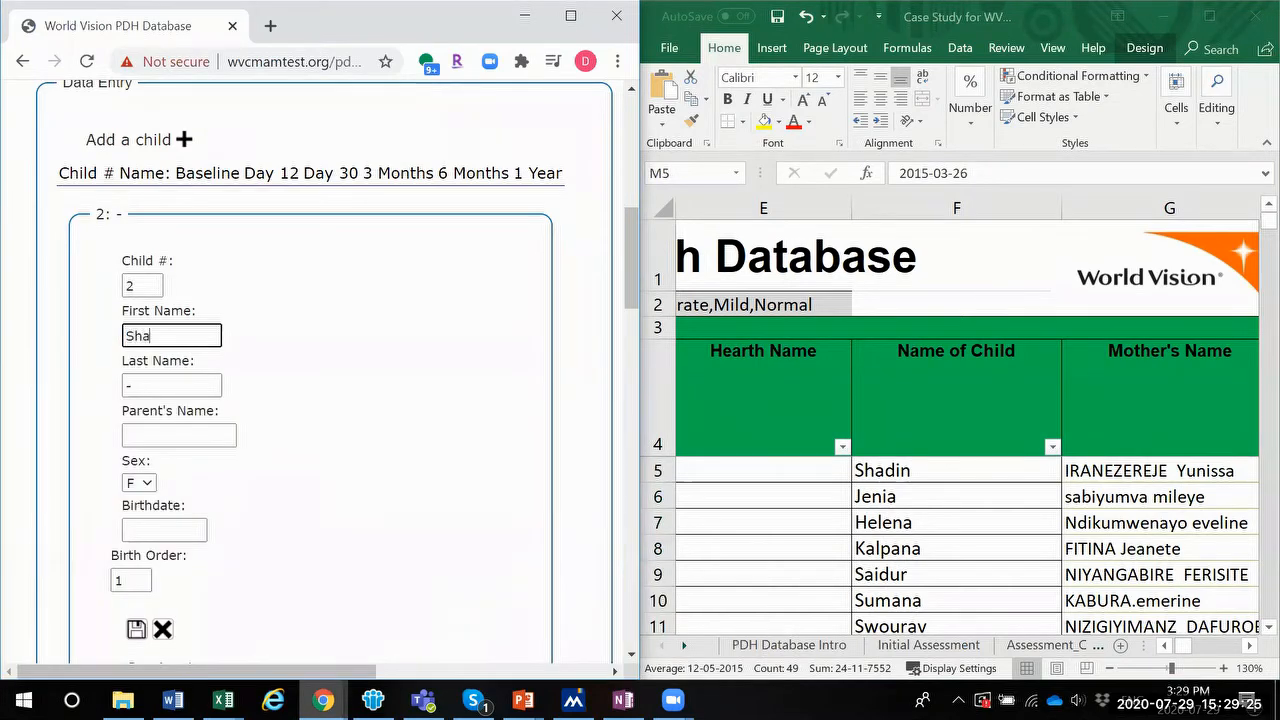
type("din")
left_click(363, 293)
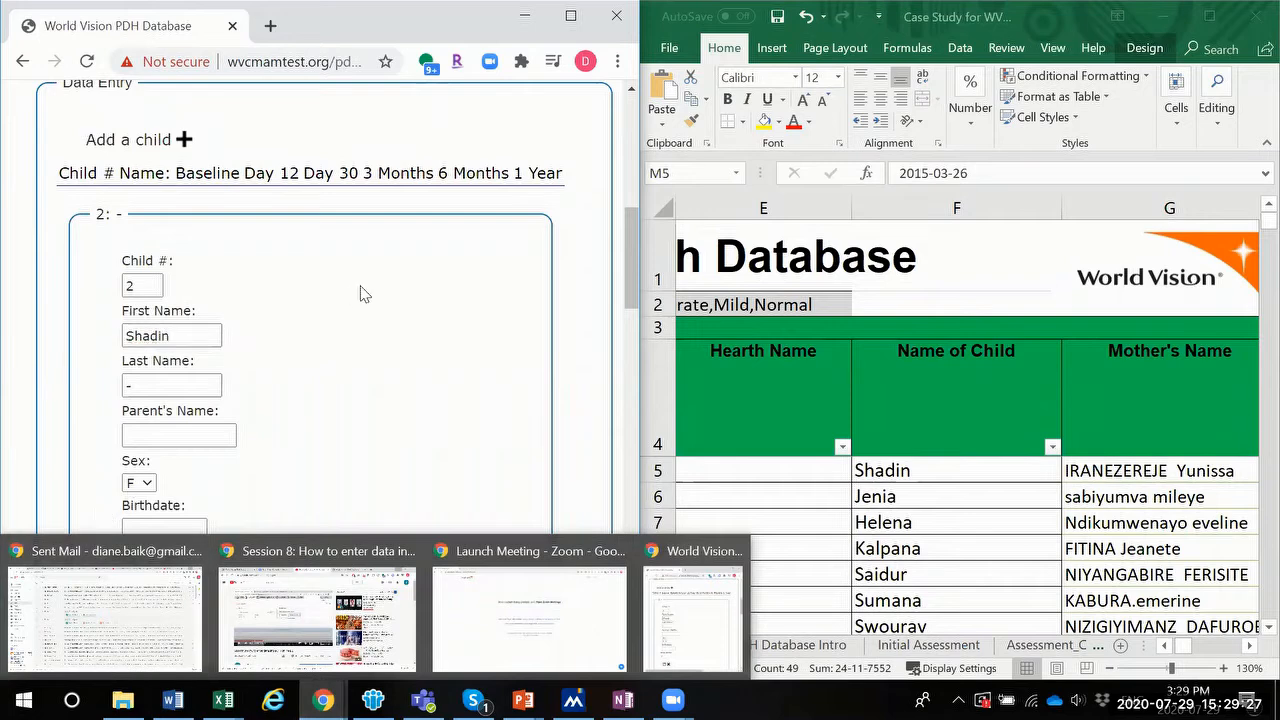
Clear the placeholder dash from the new child record's last name
double_click(163, 386)
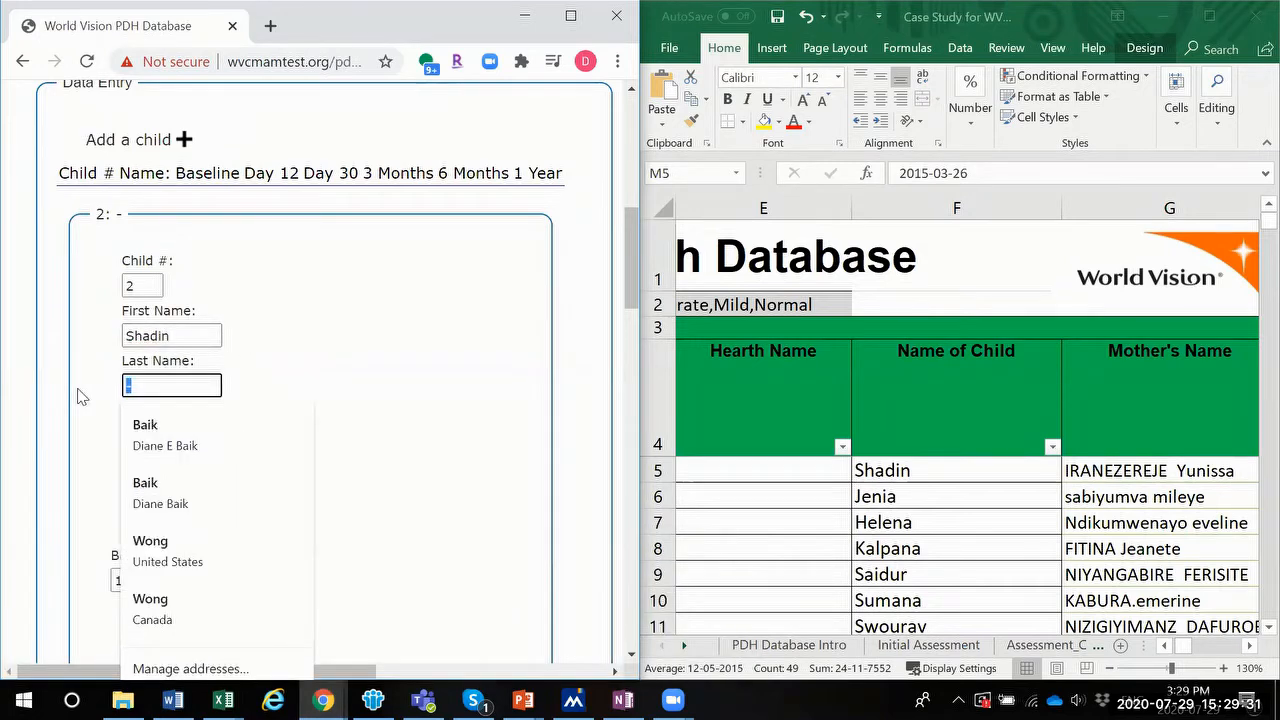
key("BackSpace")
left_click(428, 374)
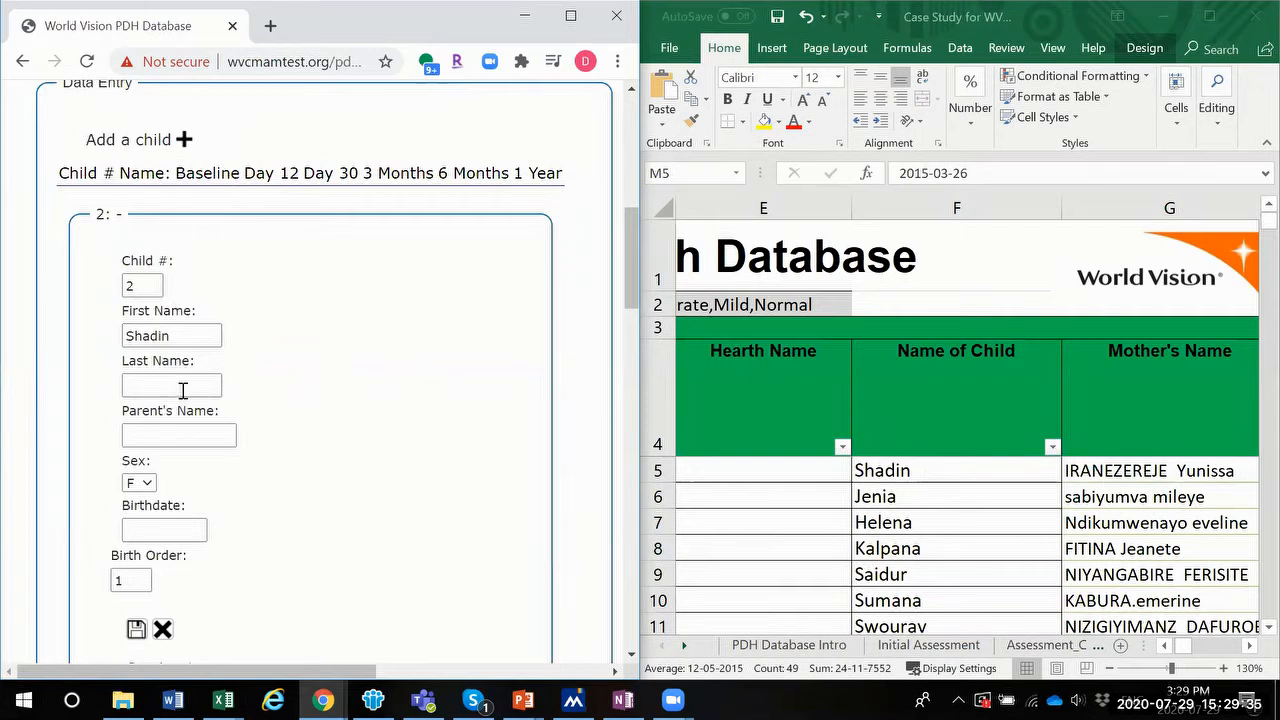
Copy the mother's name from the first child's workbook row into the new record's Parent's Name
left_click(208, 434)
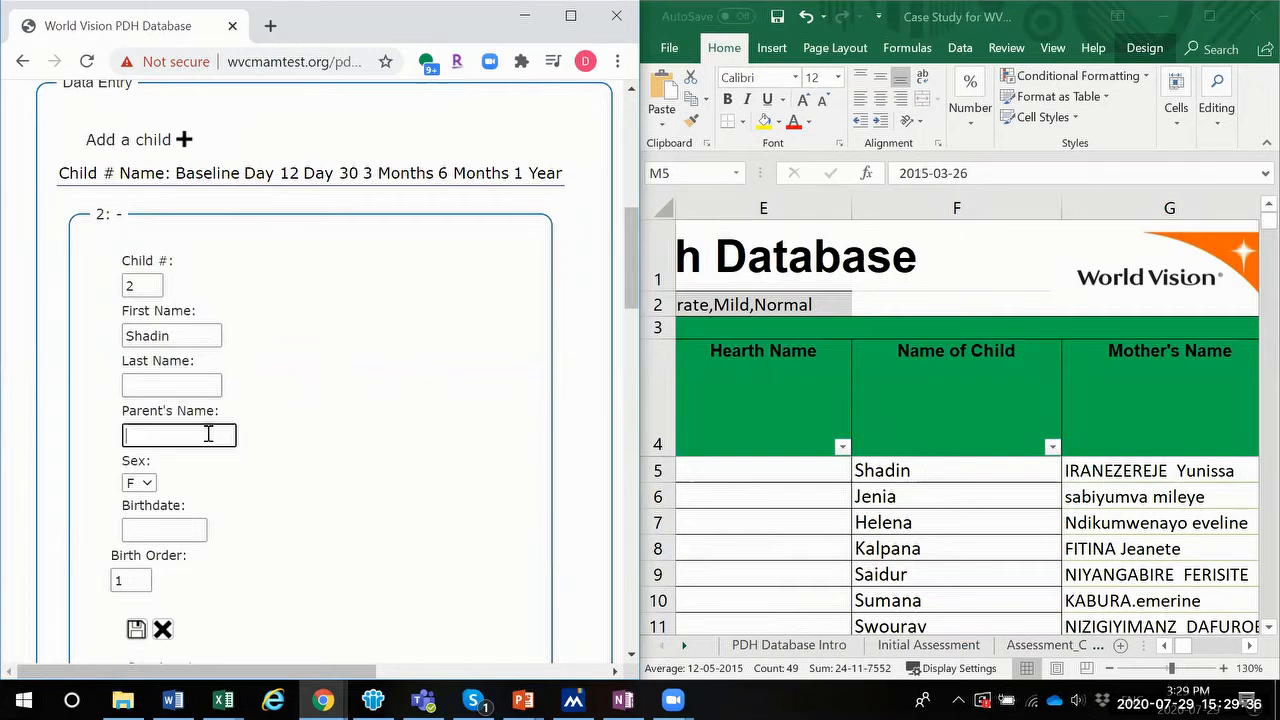
left_click(1150, 472)
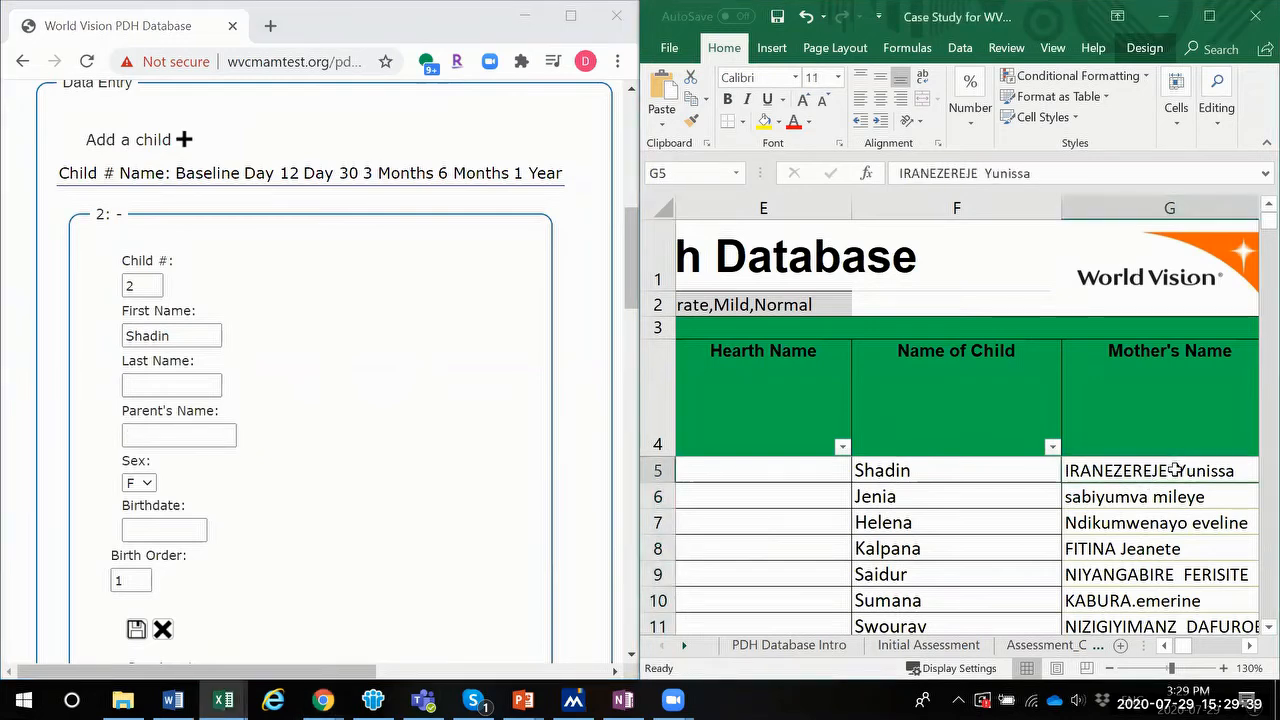
double_click(1177, 471)
left_click_drag(1090, 477, 778, 477)
key("ctrl+c")
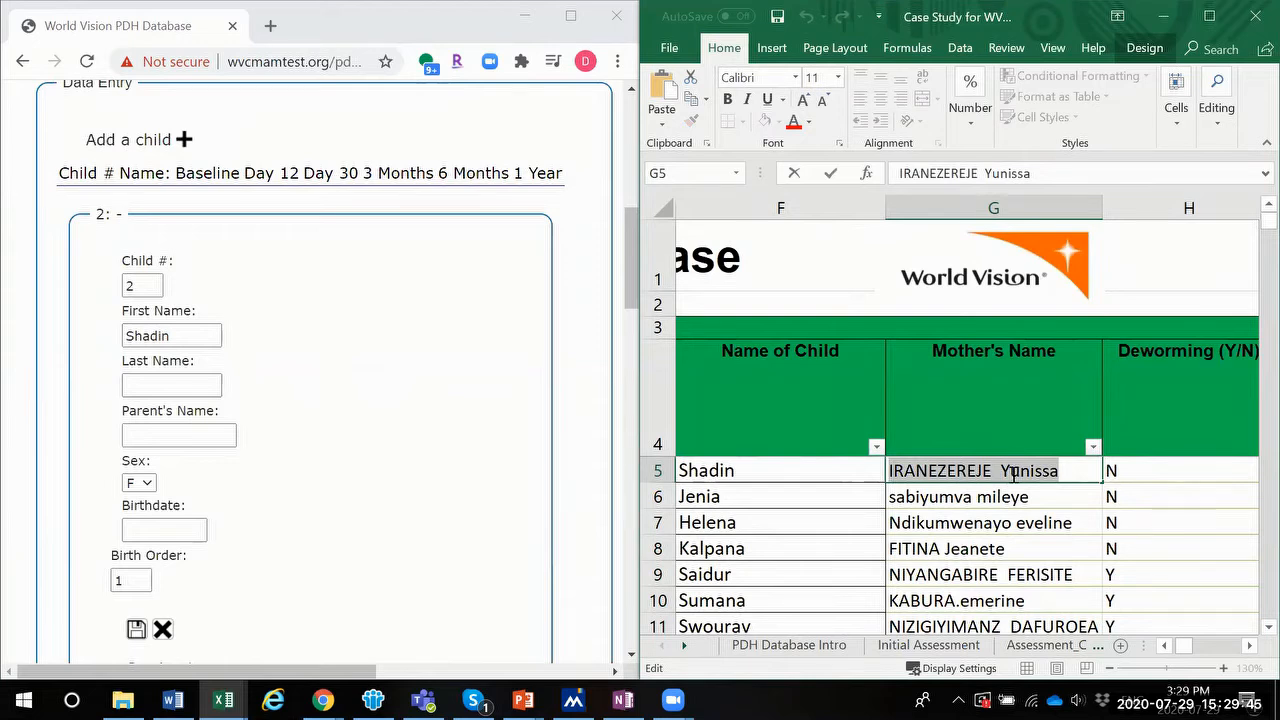
left_click(193, 437)
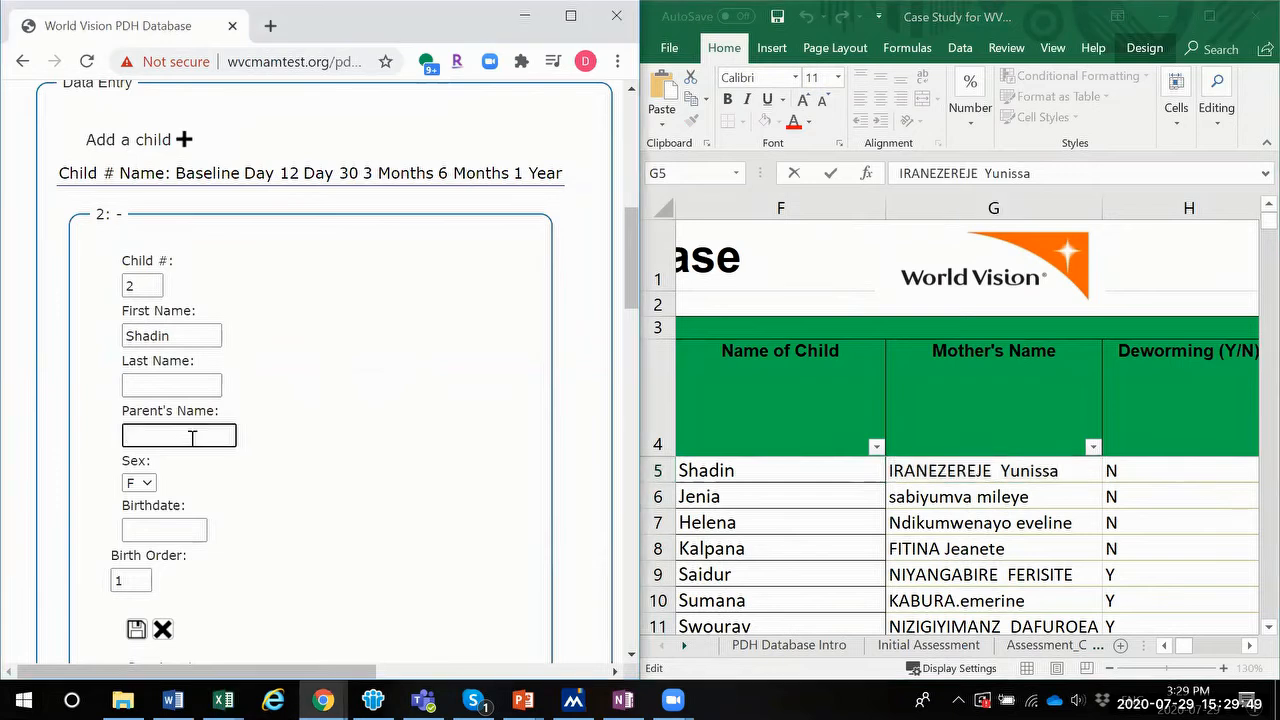
key("ctrl+v")
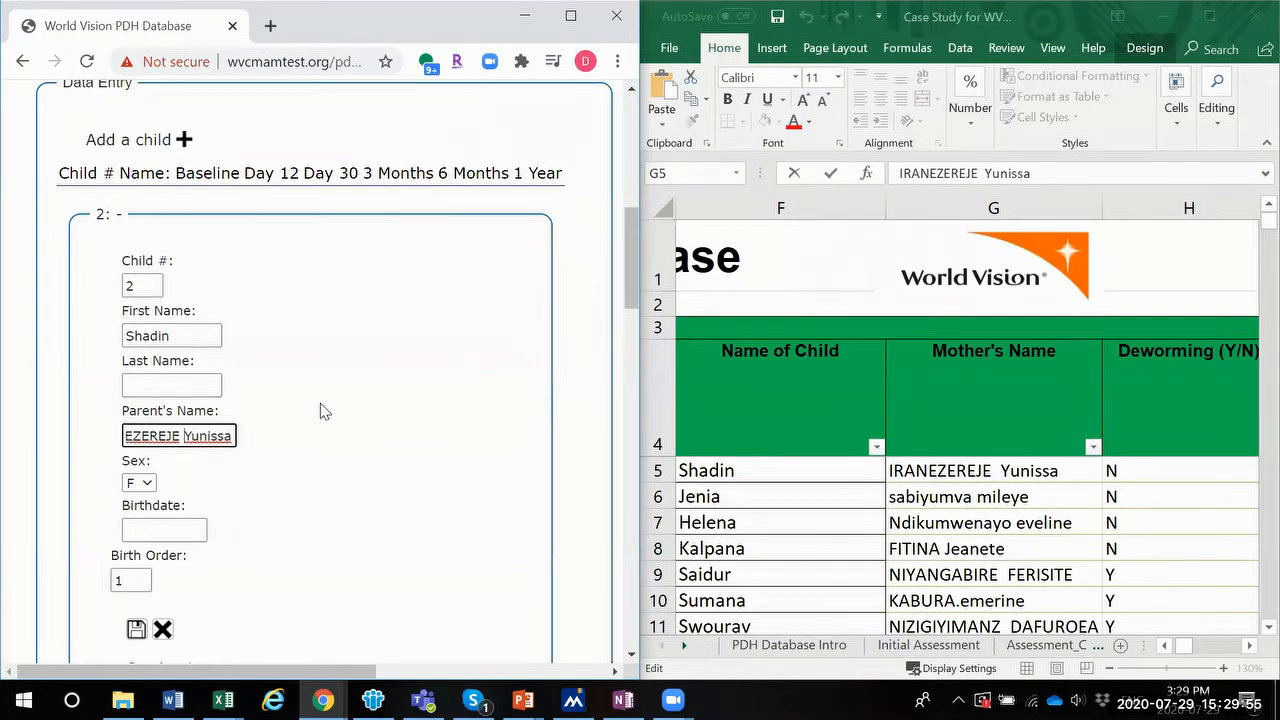
left_click(308, 460)
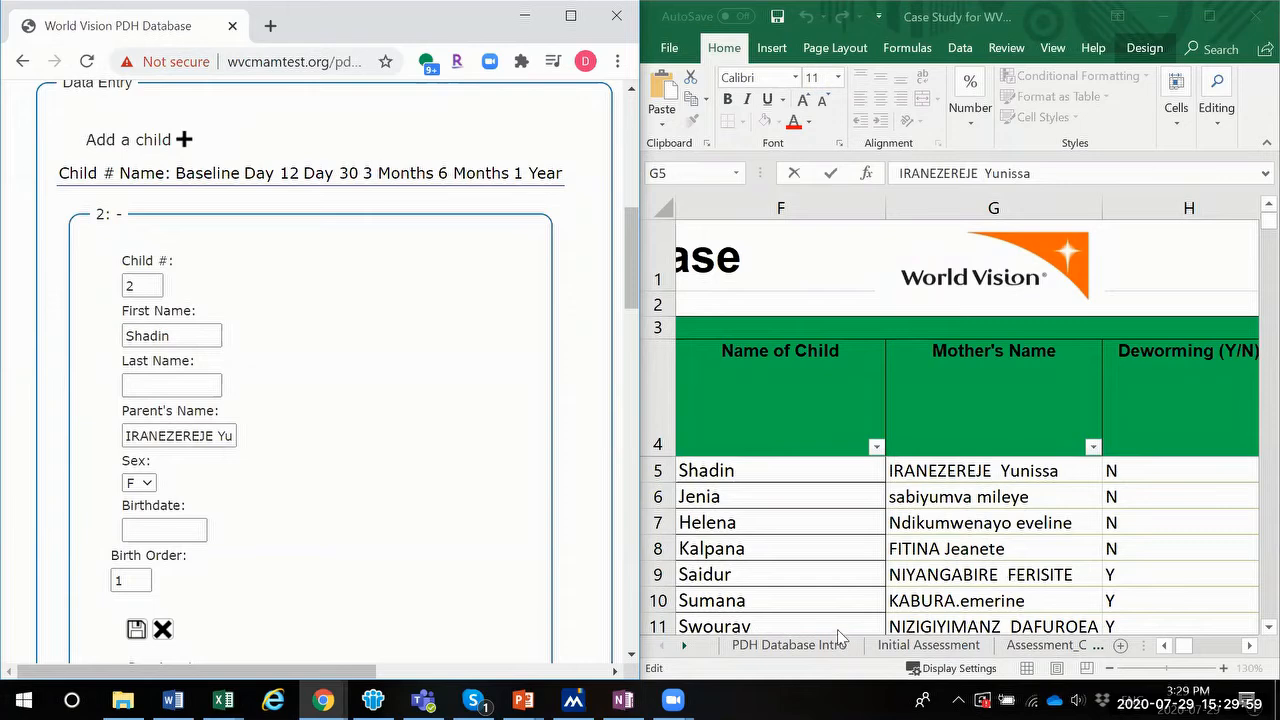
Look up the first child's sex in the workbook and set the new record's sex to M
left_click(1170, 648)
left_click(1166, 647)
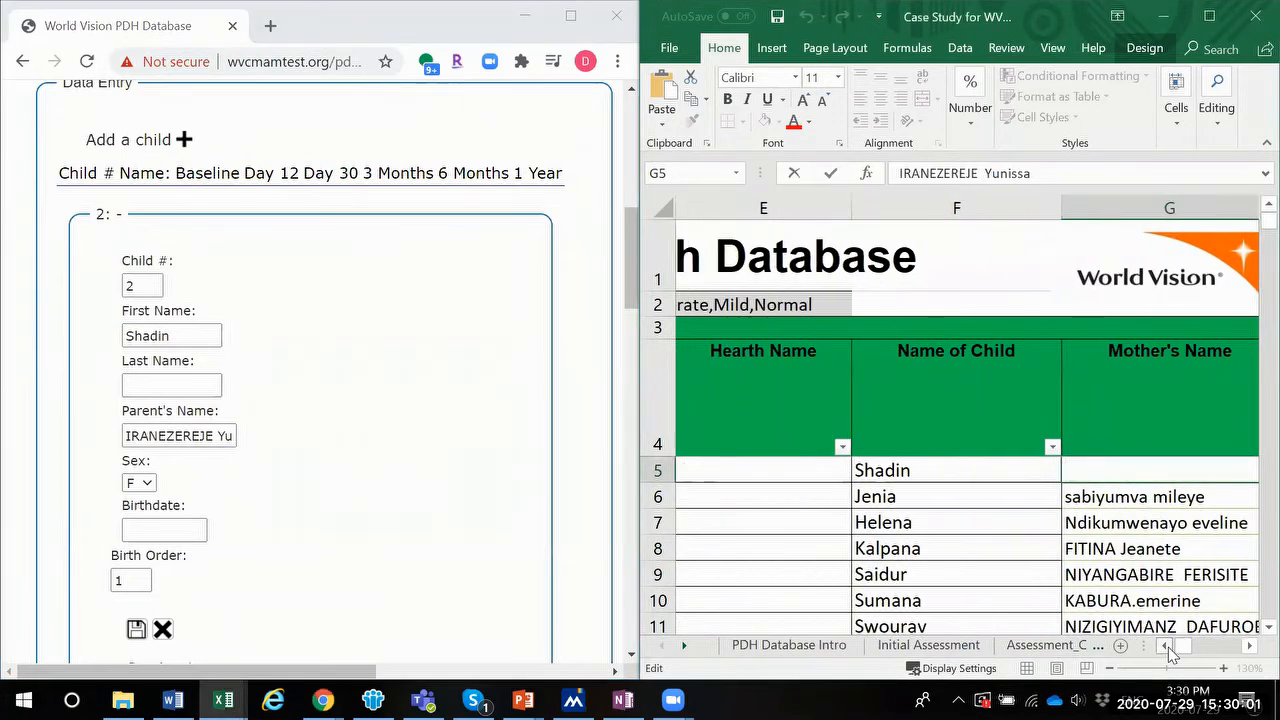
left_click(1166, 647)
left_click(1166, 647)
left_click(1249, 647)
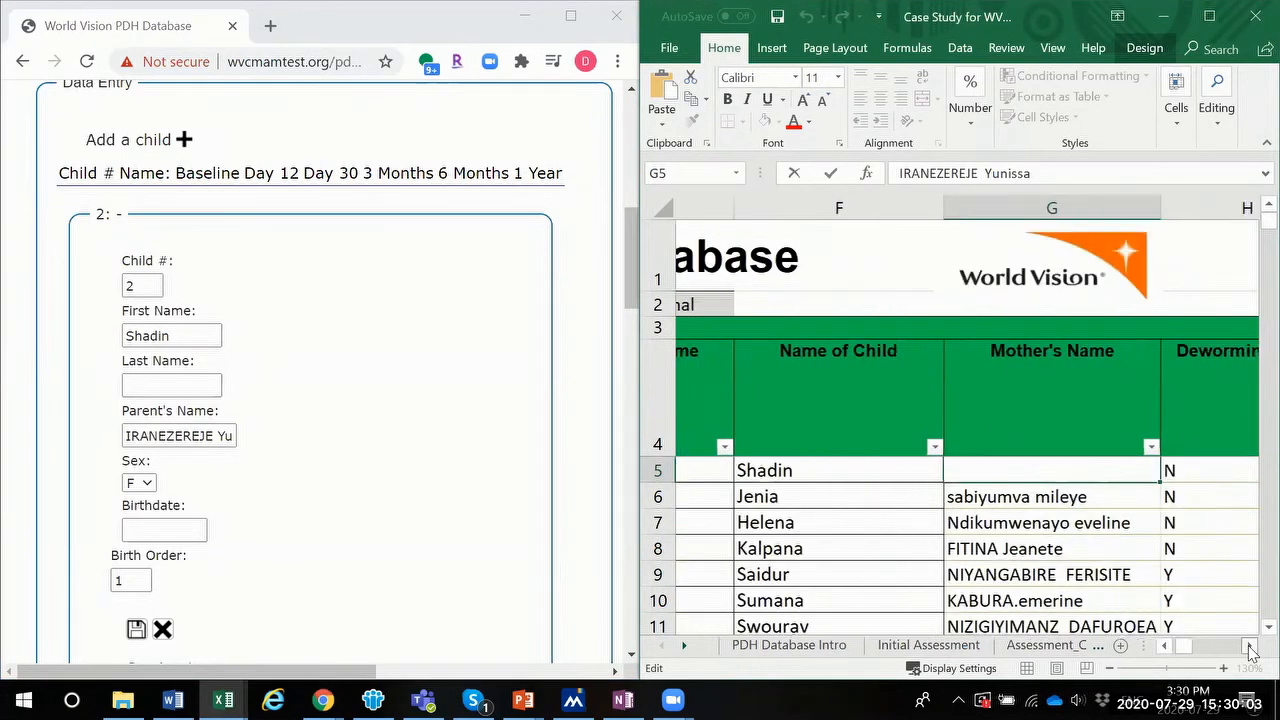
left_click(1249, 647)
left_click(1249, 647)
left_click(1249, 647)
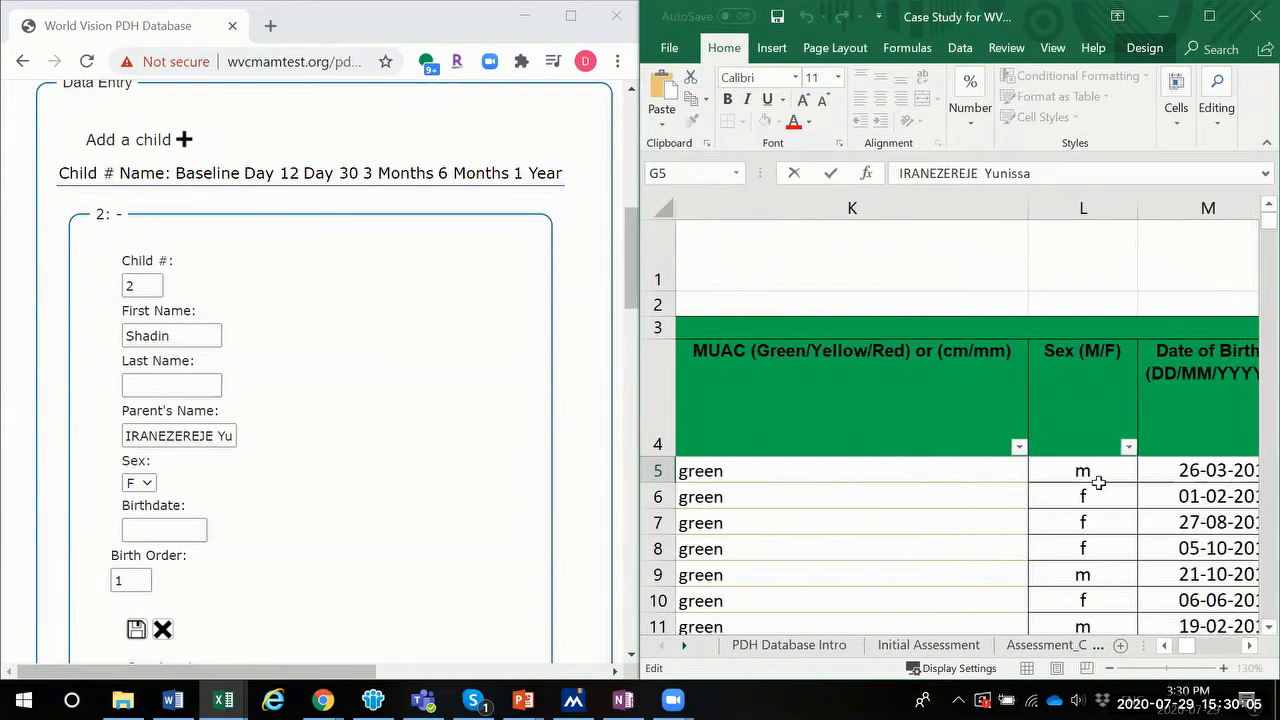
left_click(138, 483)
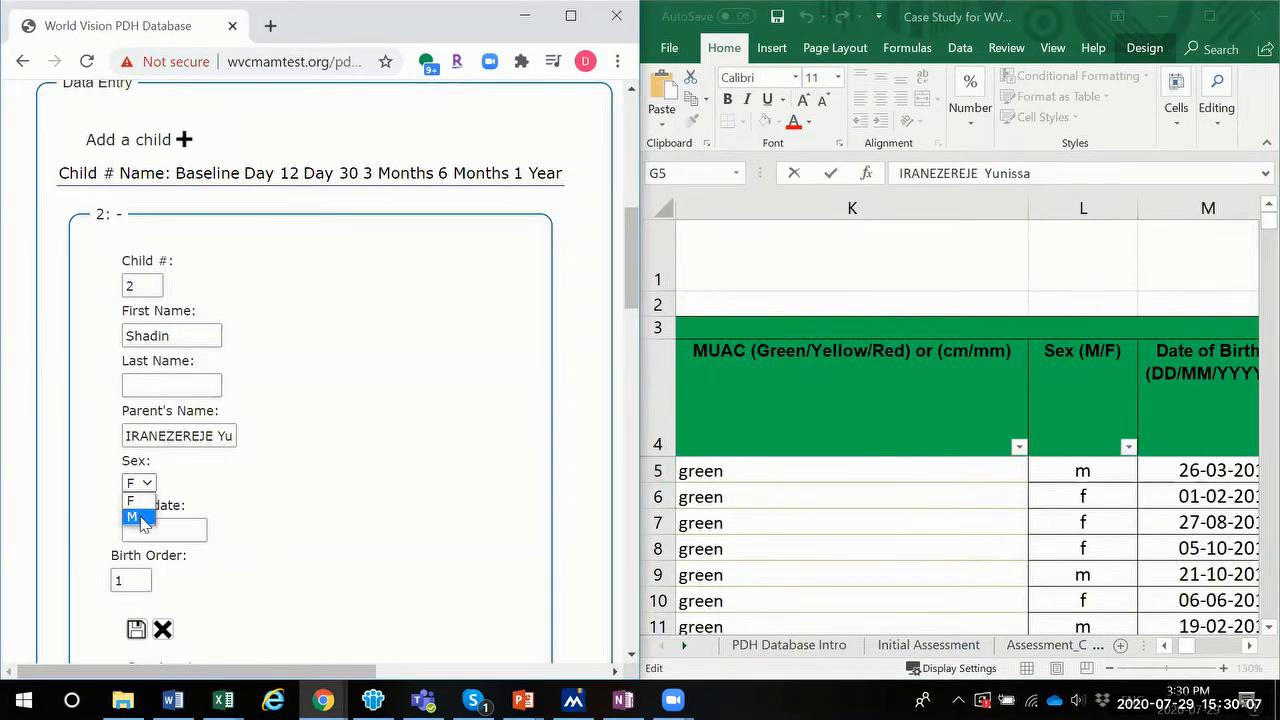
left_click(140, 515)
Look up the first child's date of birth in the workbook and enter it as the new record's Birthdate
left_click(166, 531)
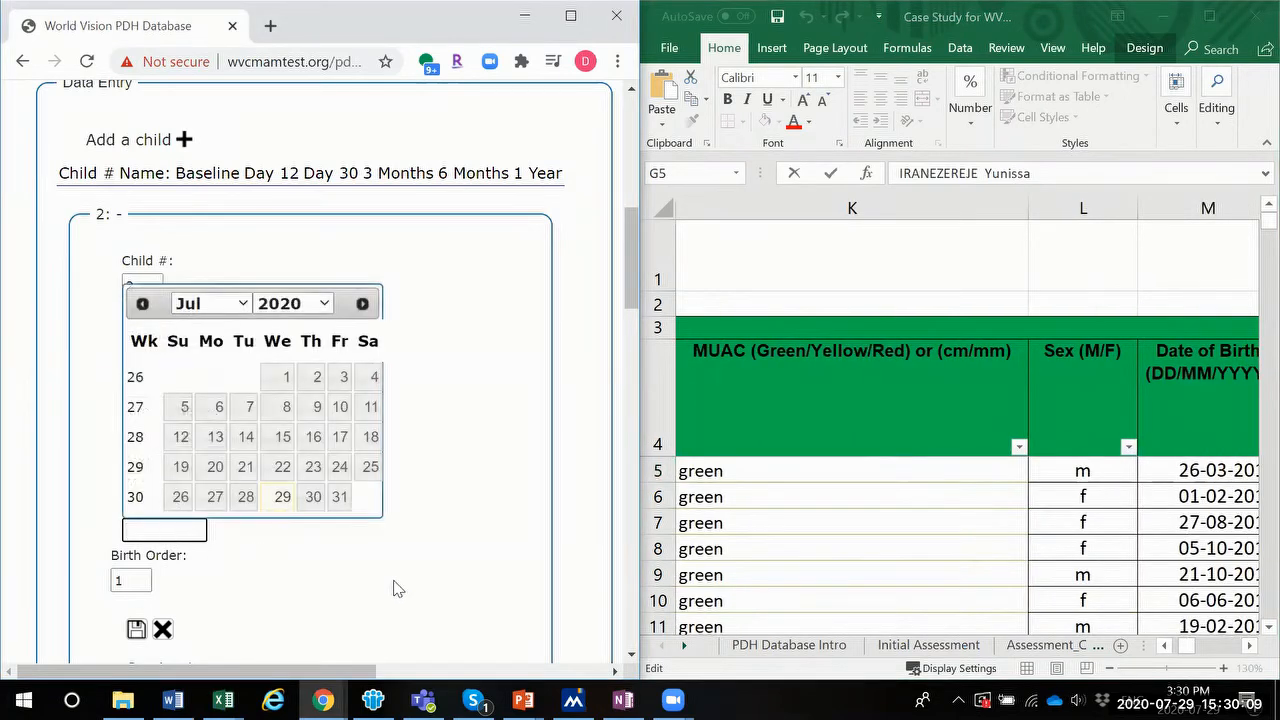
left_click(1249, 645)
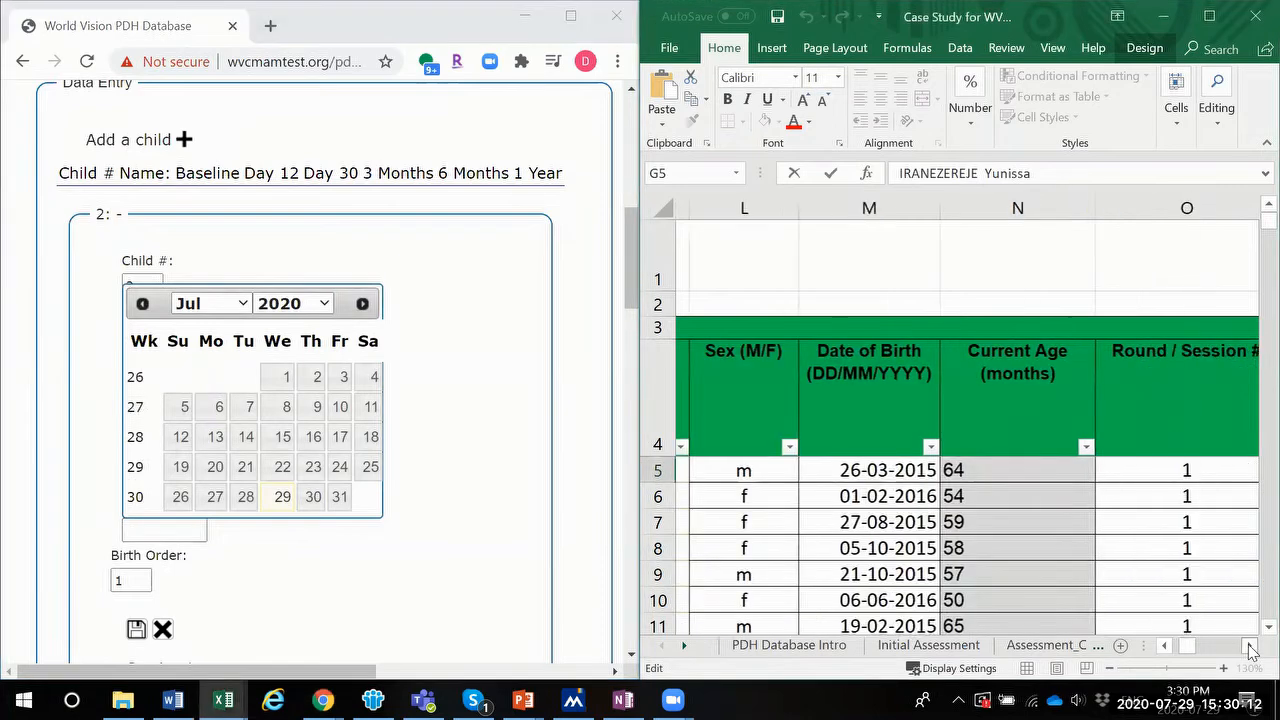
left_click(298, 306)
left_click(278, 421)
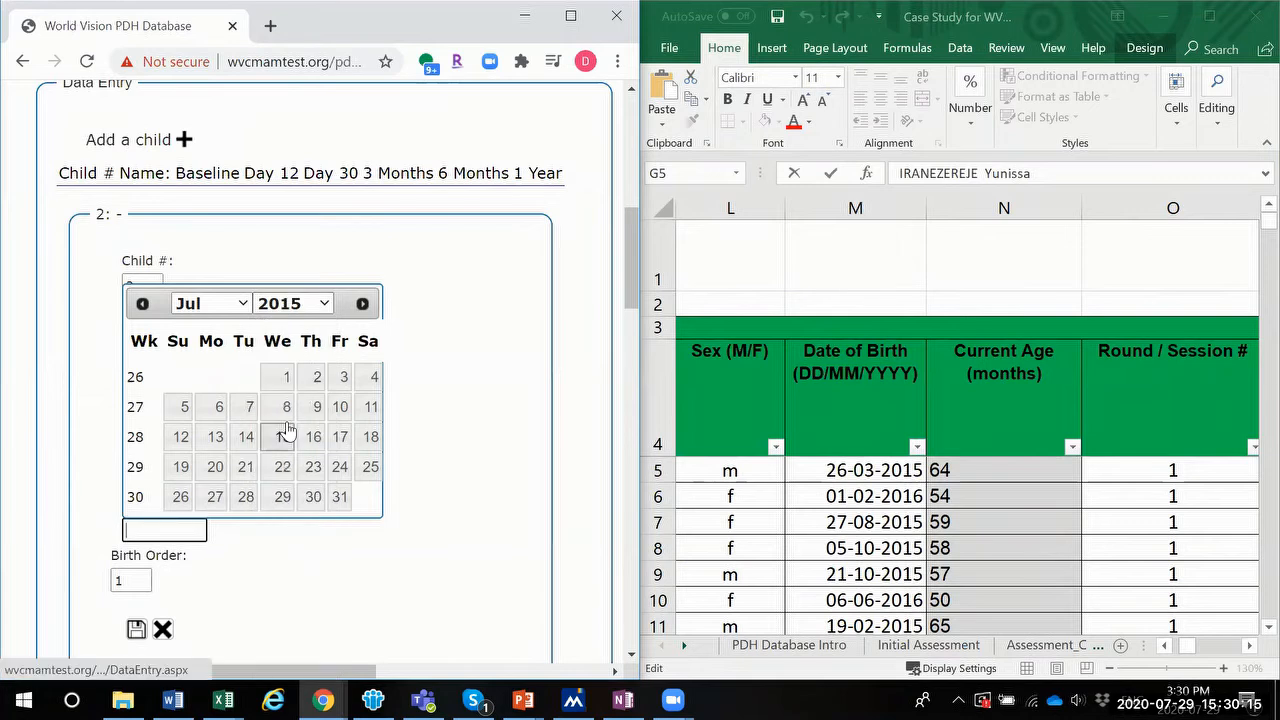
left_click(221, 312)
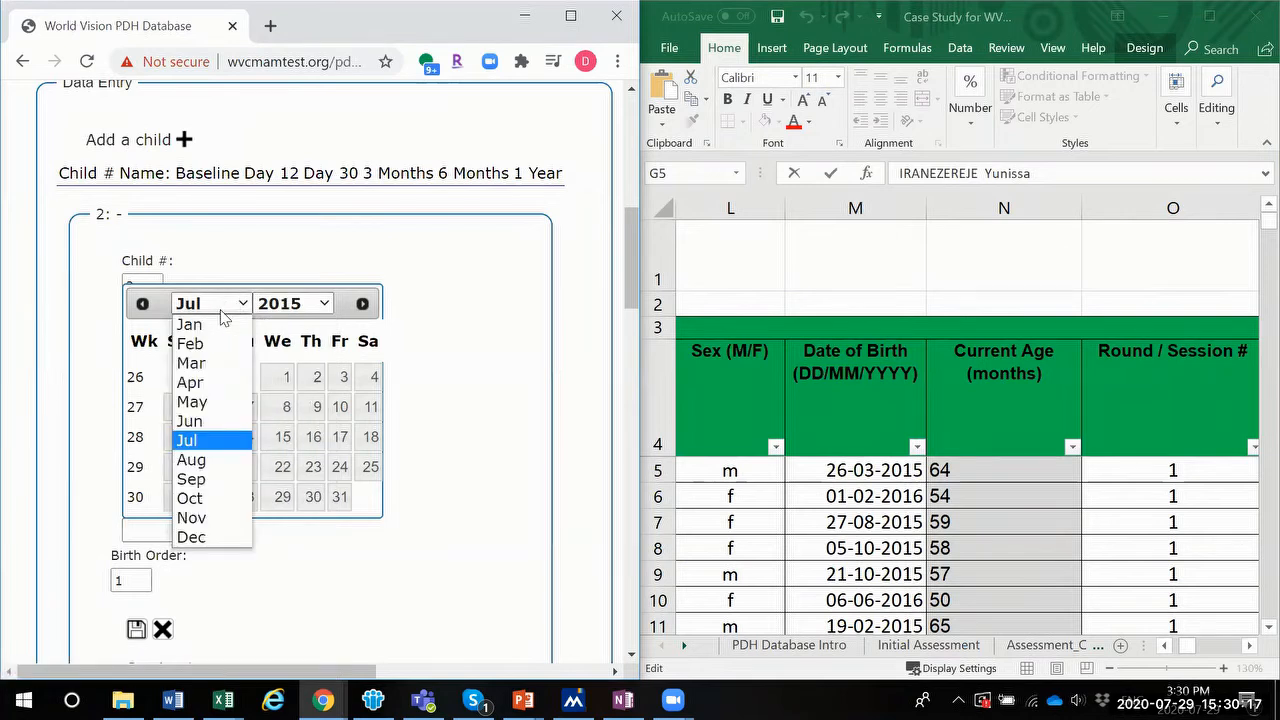
left_click(222, 365)
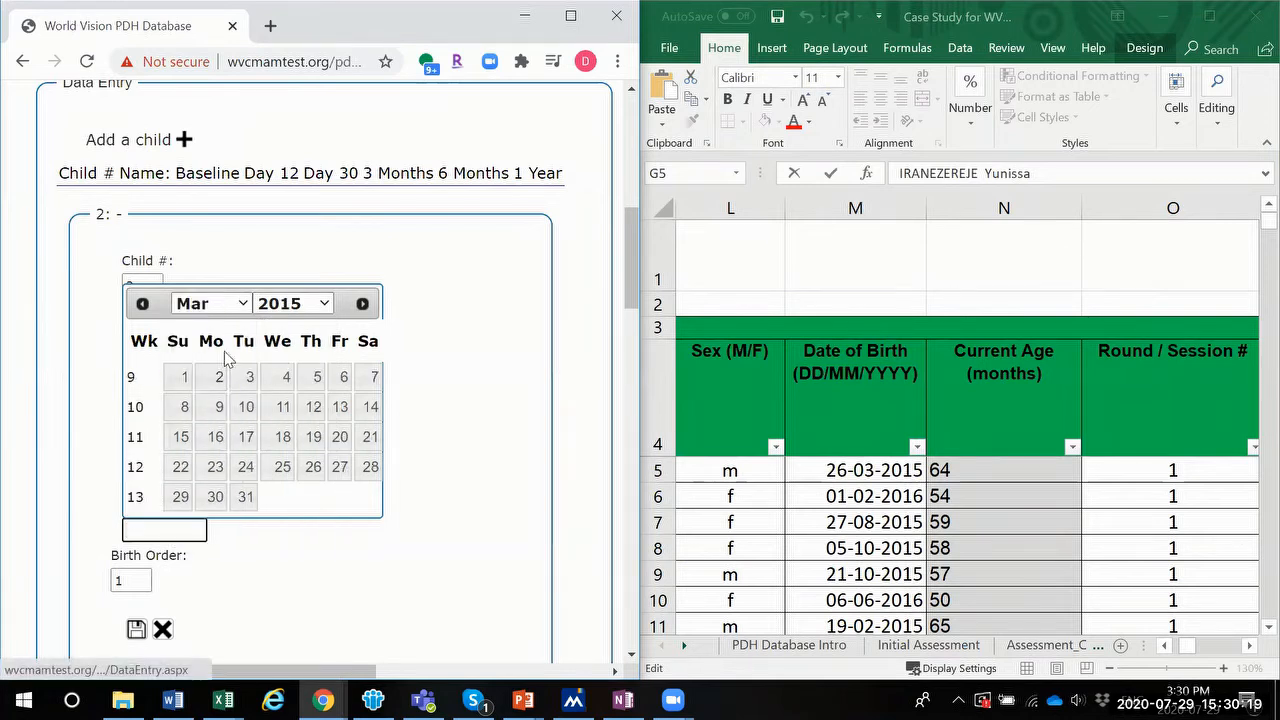
left_click(311, 467)
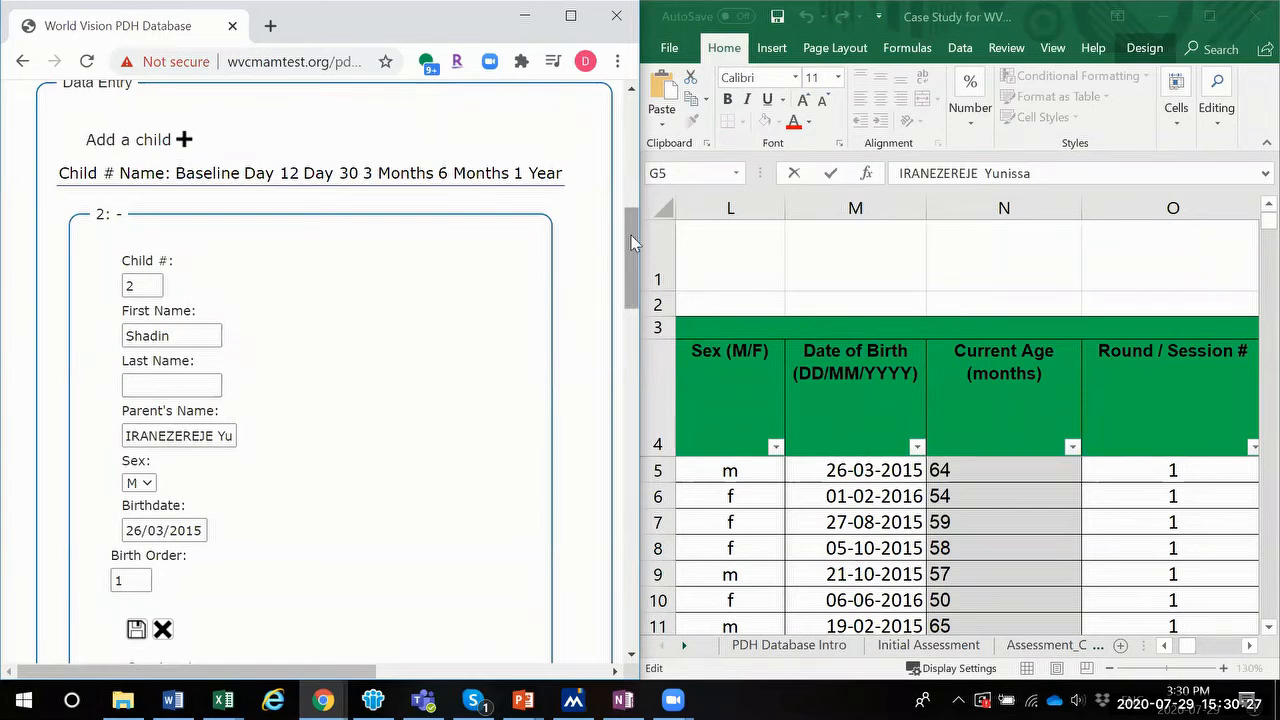
Clear the Birth Order value in the new child's record so the field is blank
left_click_drag(632, 243, 632, 292)
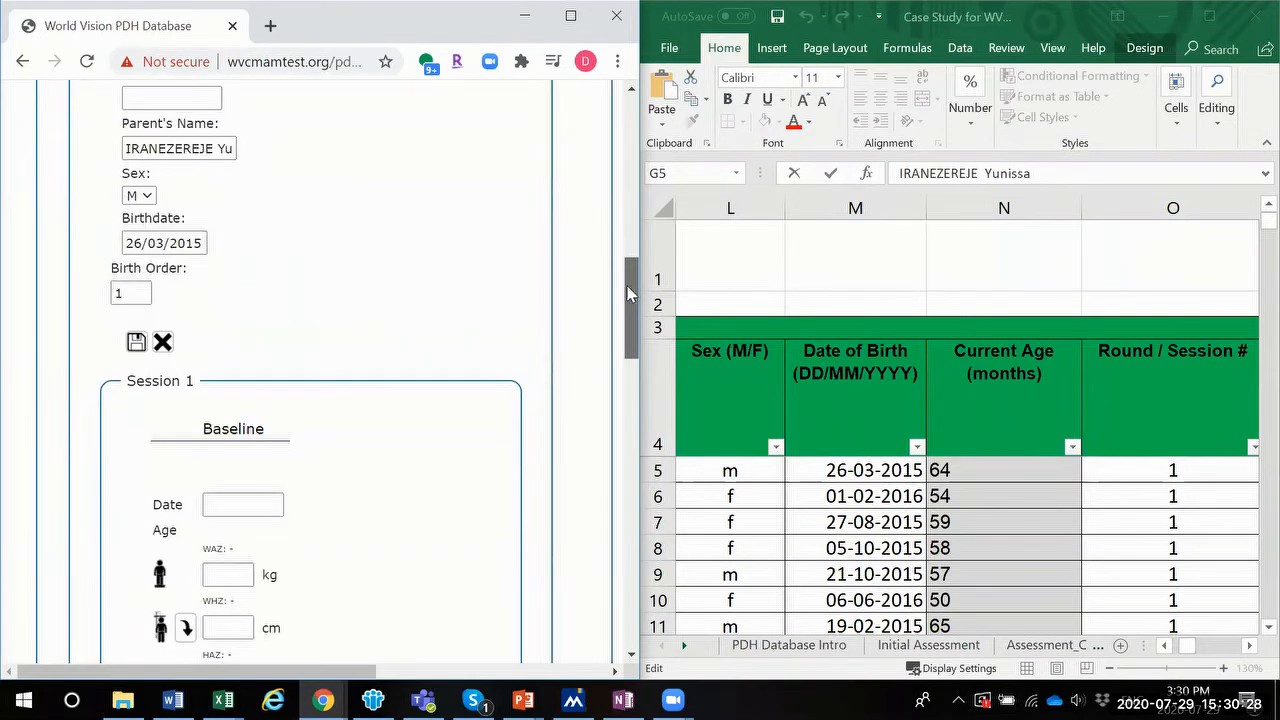
double_click(139, 293)
key("BackSpace")
left_click(385, 301)
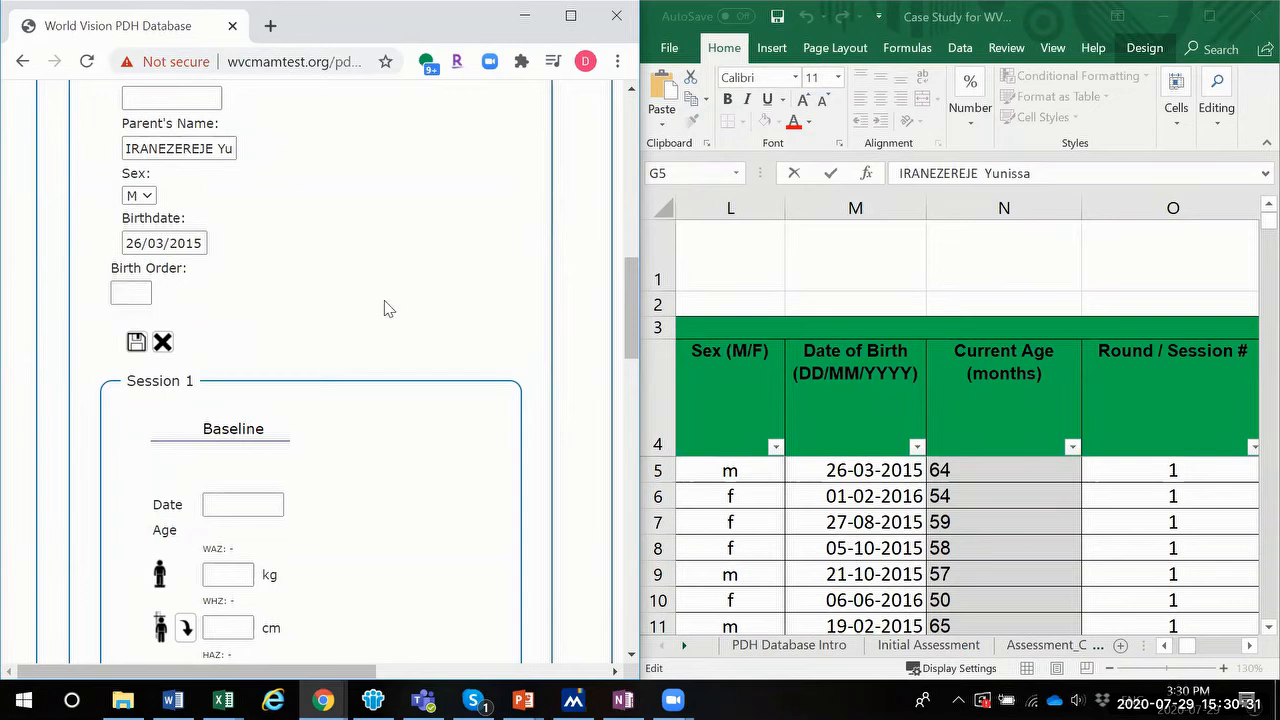
Look up the first child's Hearth entry date in the workbook and set the Session 1 Baseline date to 12/03/2017
left_click_drag(628, 319, 628, 366)
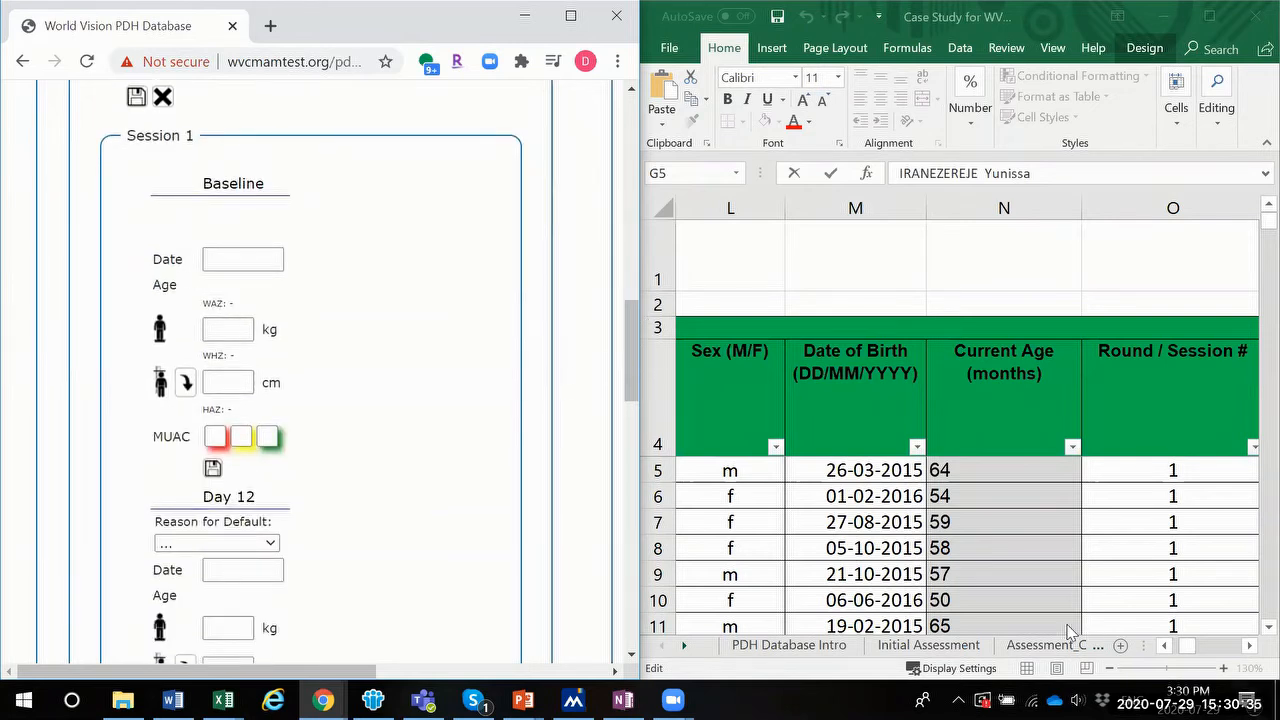
left_click(1249, 645)
left_click(1249, 645)
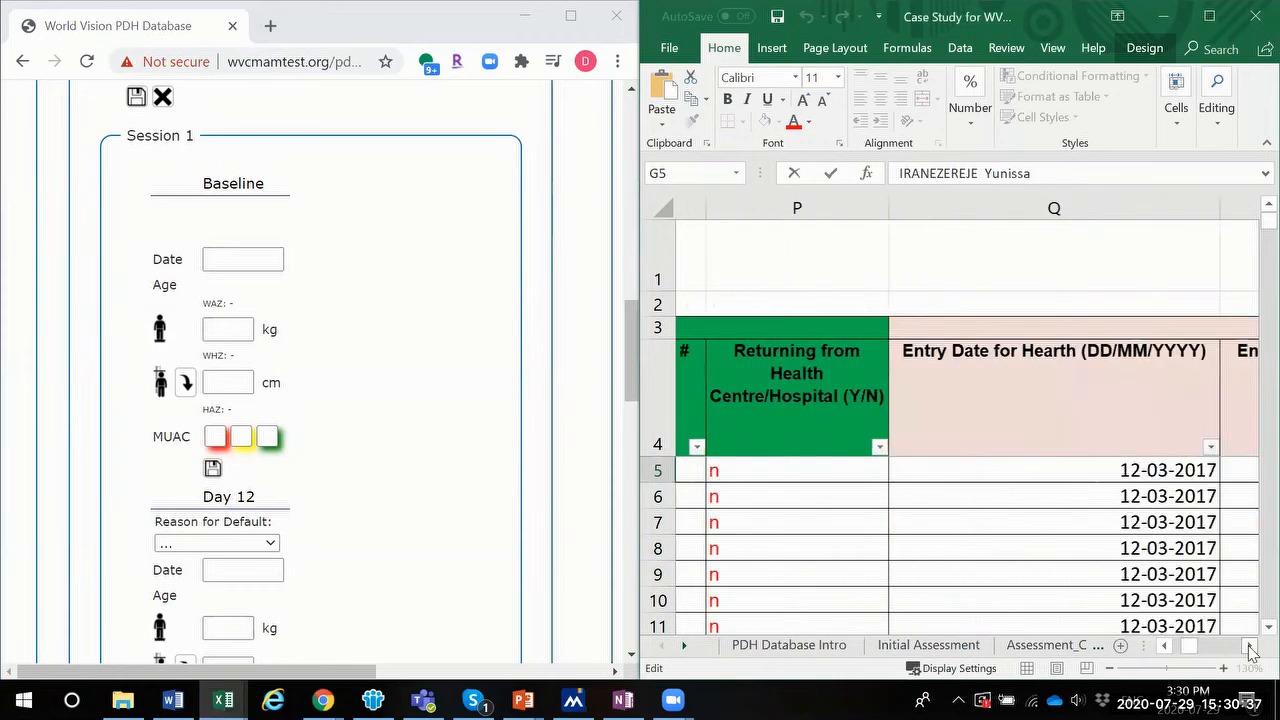
left_click(1249, 645)
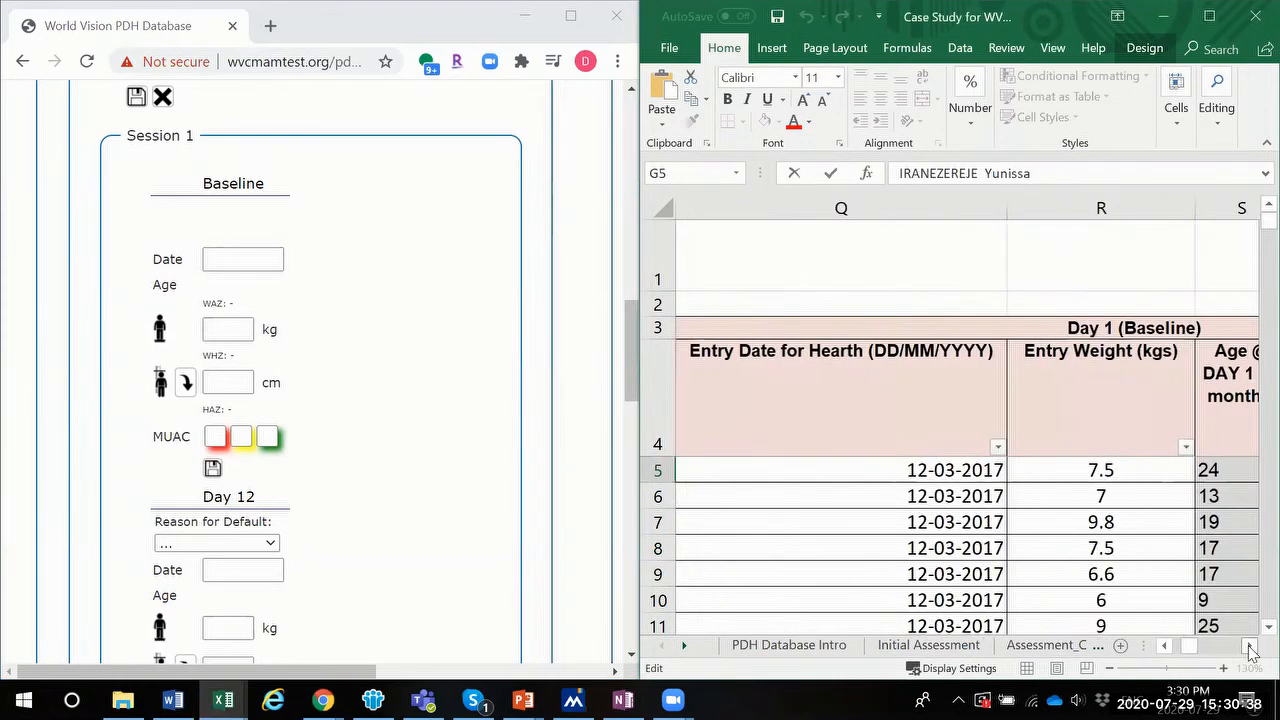
left_click(252, 260)
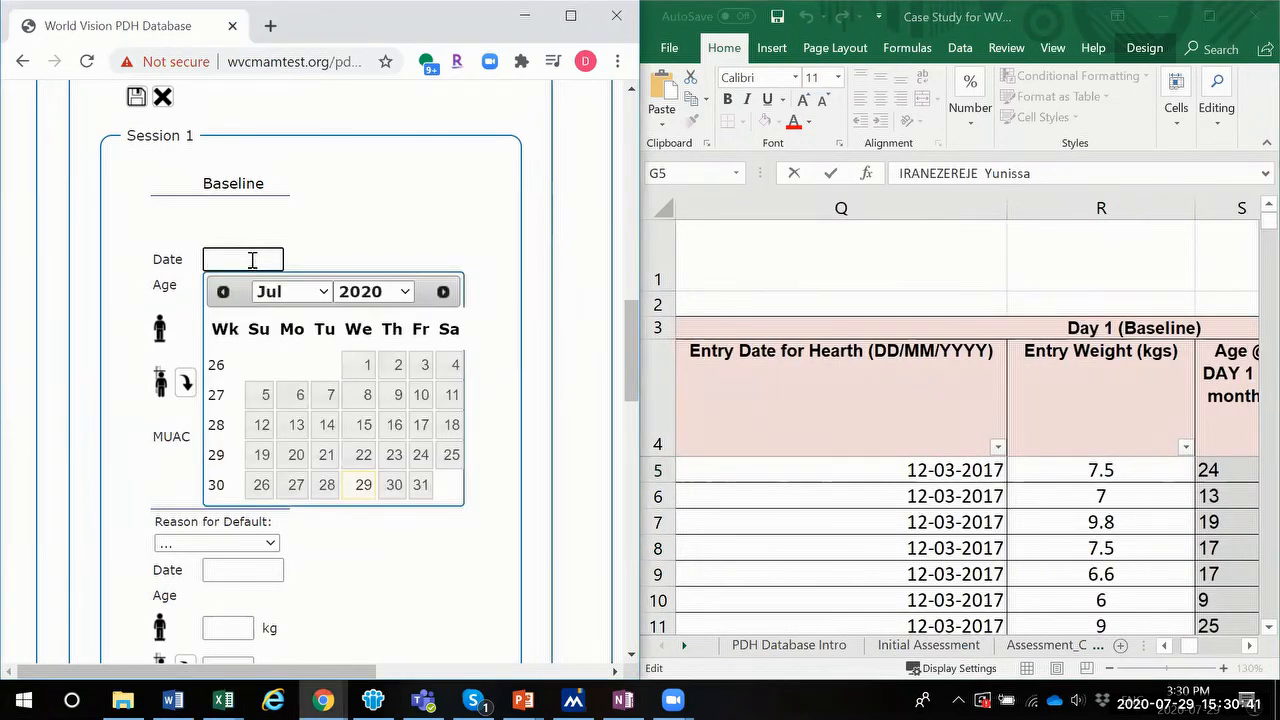
left_click(355, 292)
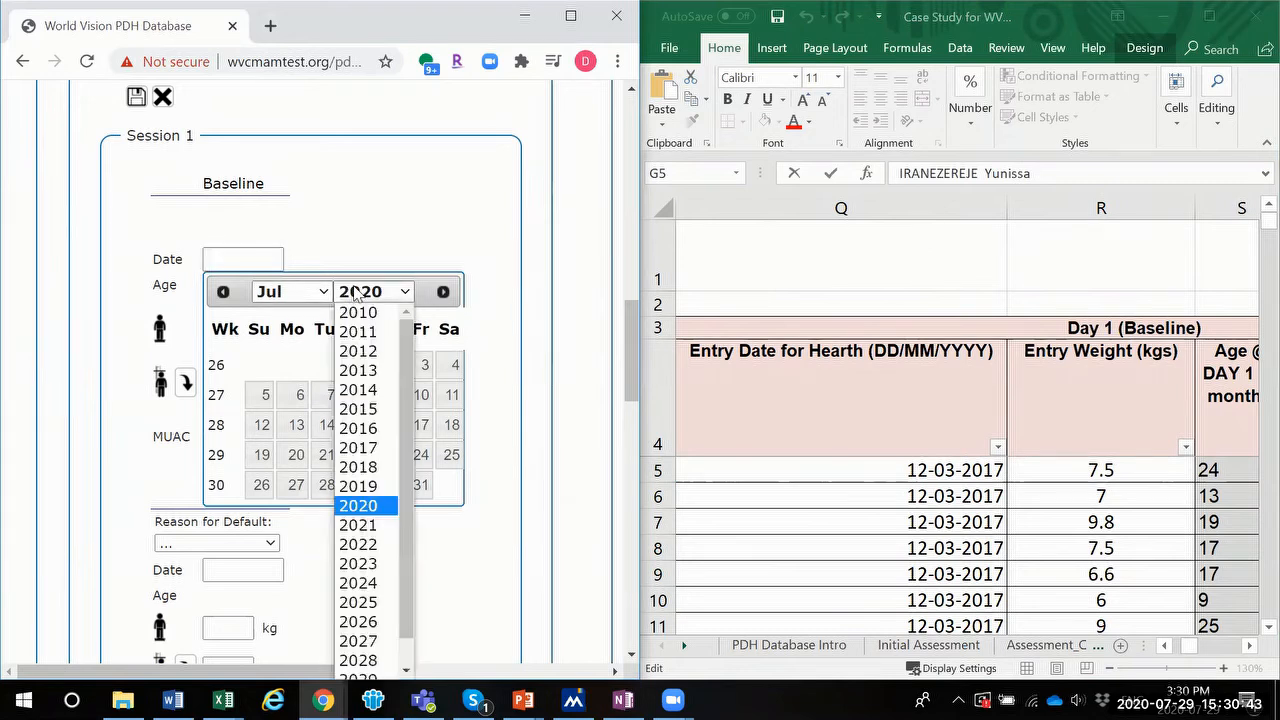
left_click(384, 448)
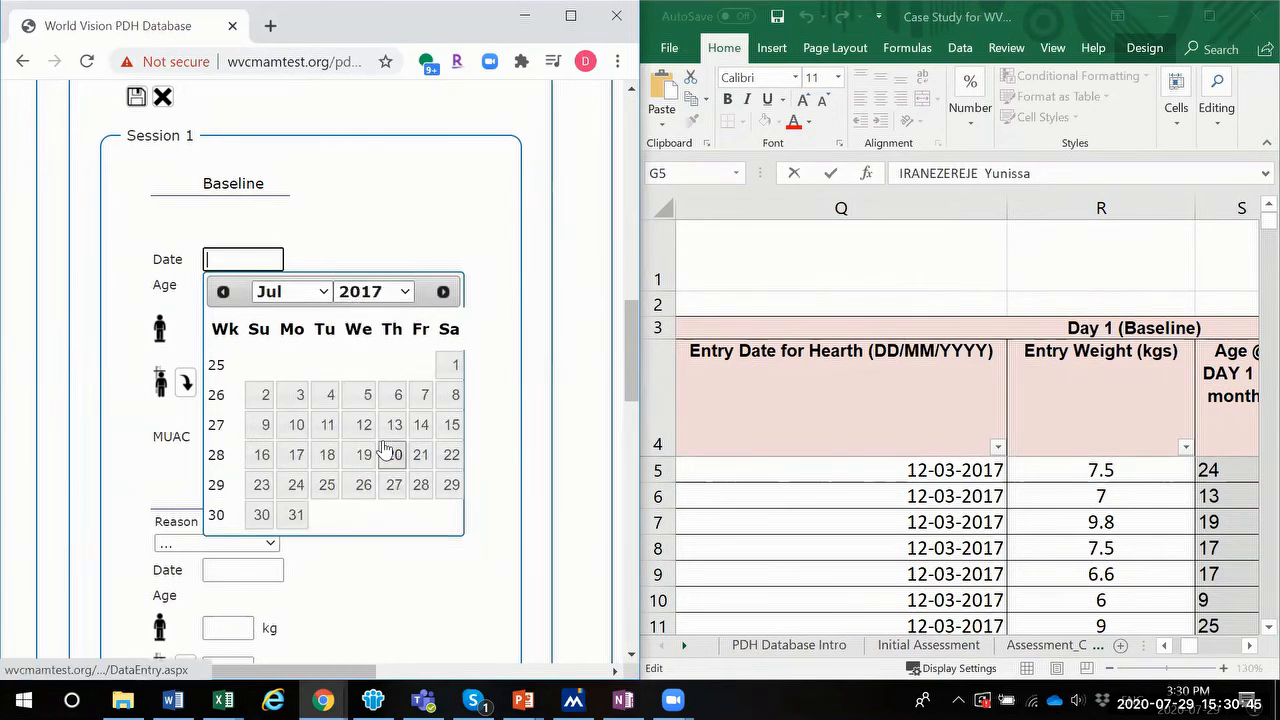
left_click(290, 292)
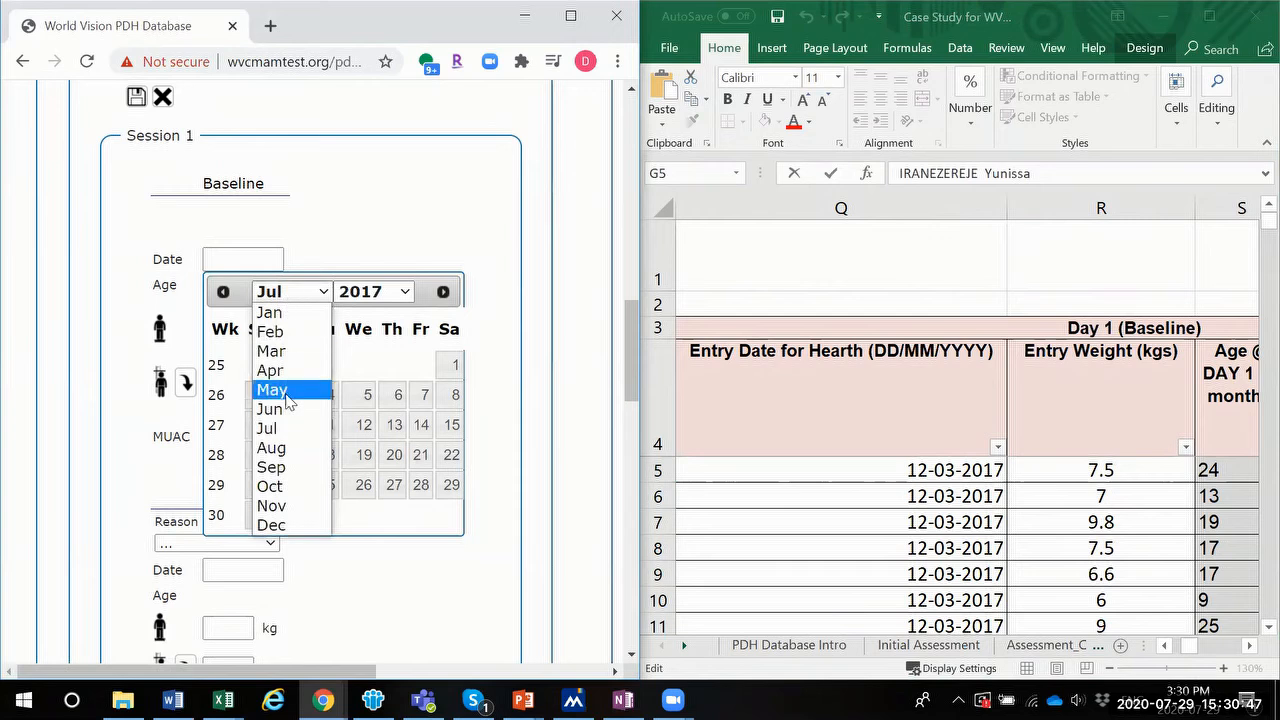
left_click(288, 358)
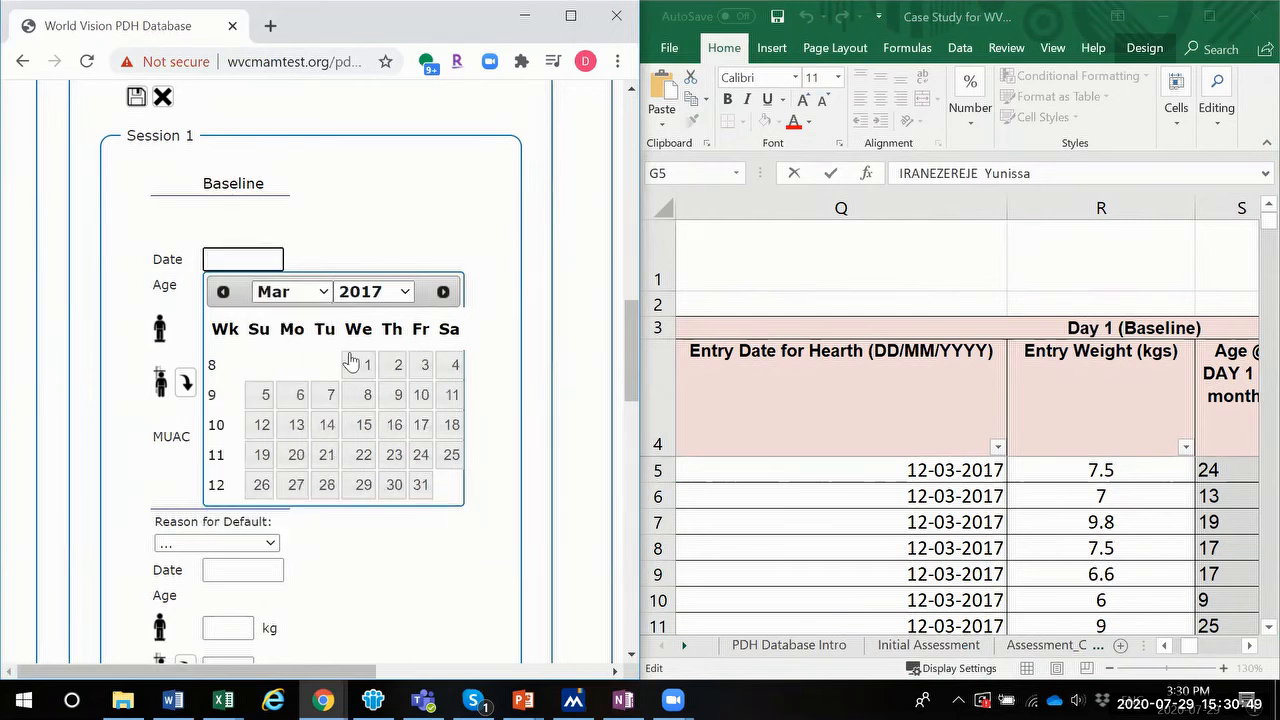
left_click(263, 425)
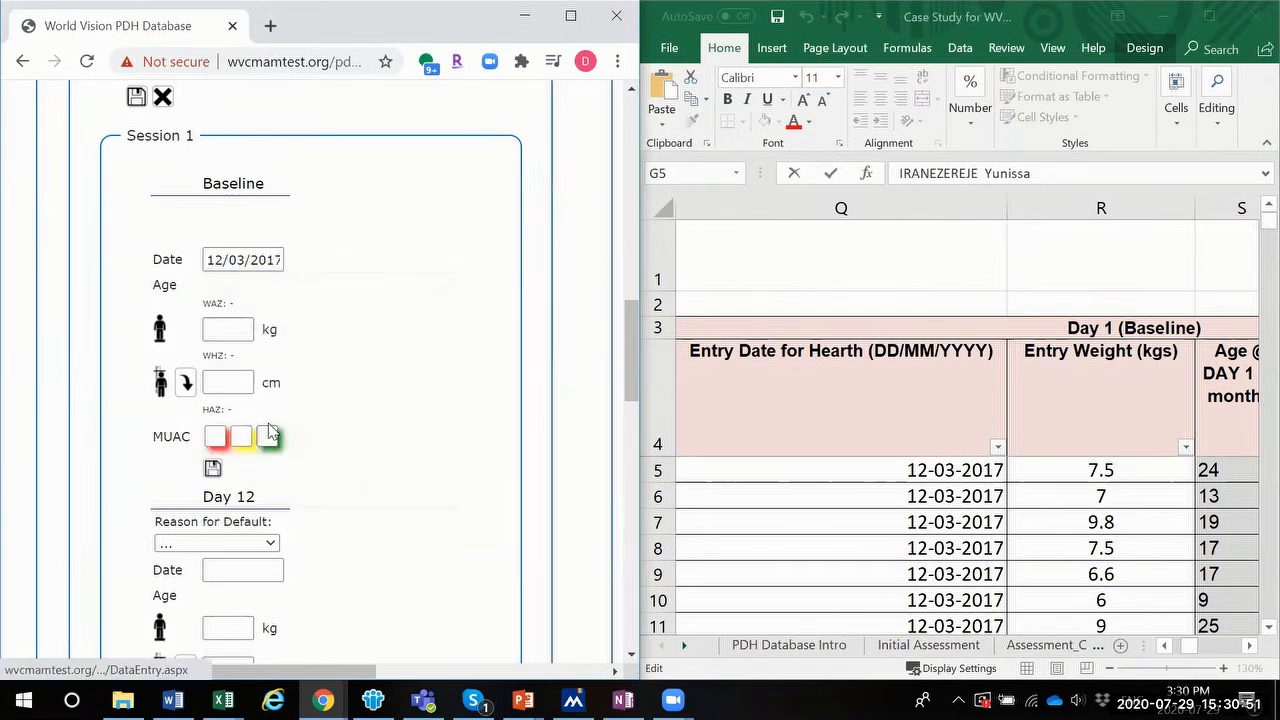
Enter the child's Session 1 Baseline weight as 7.5 kg, leaving the height blank
left_click(245, 329)
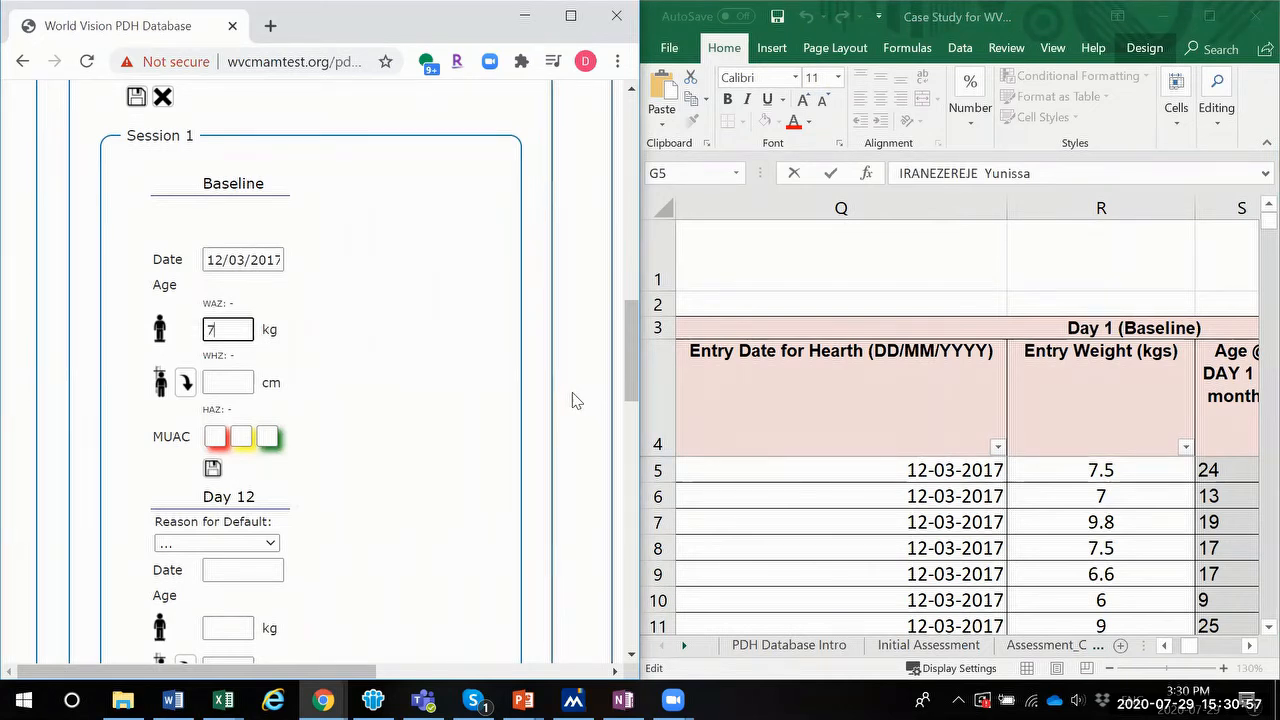
left_click(402, 406)
left_click(213, 381)
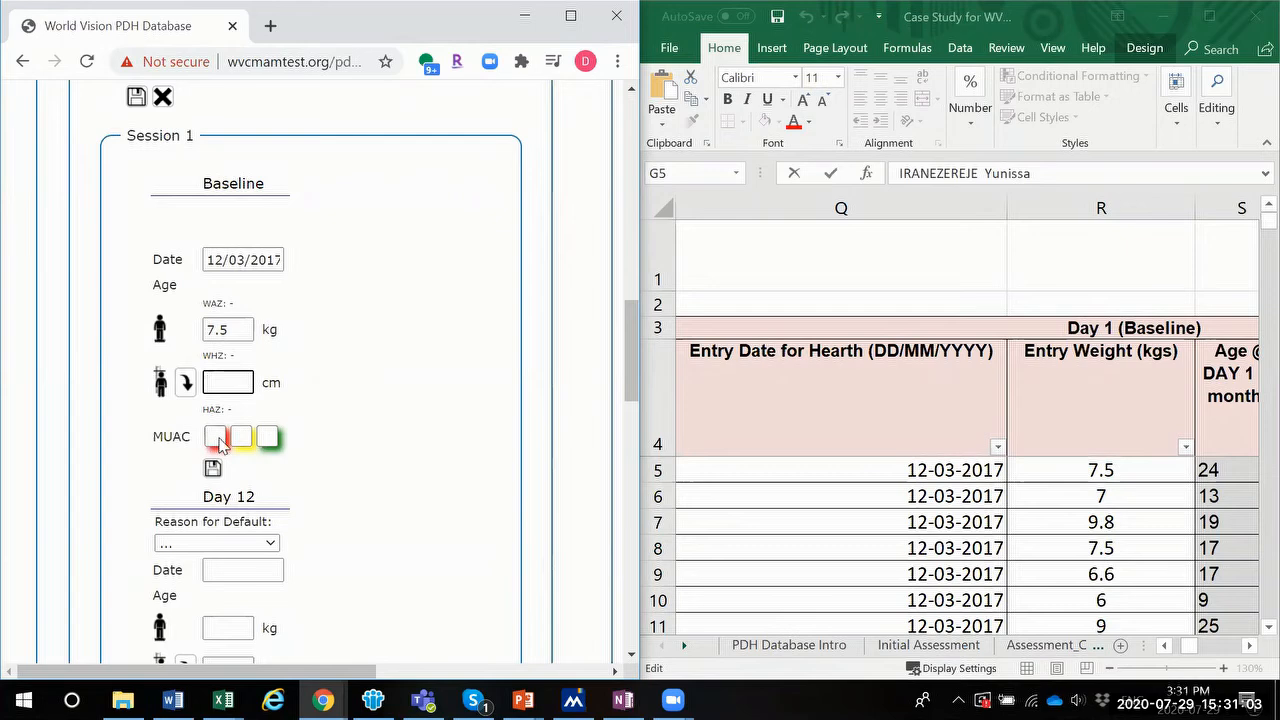
Look up the first child's MUAC in the workbook, mark green for the Baseline MUAC, and save the Baseline entry
left_click(1165, 646)
left_click(1165, 646)
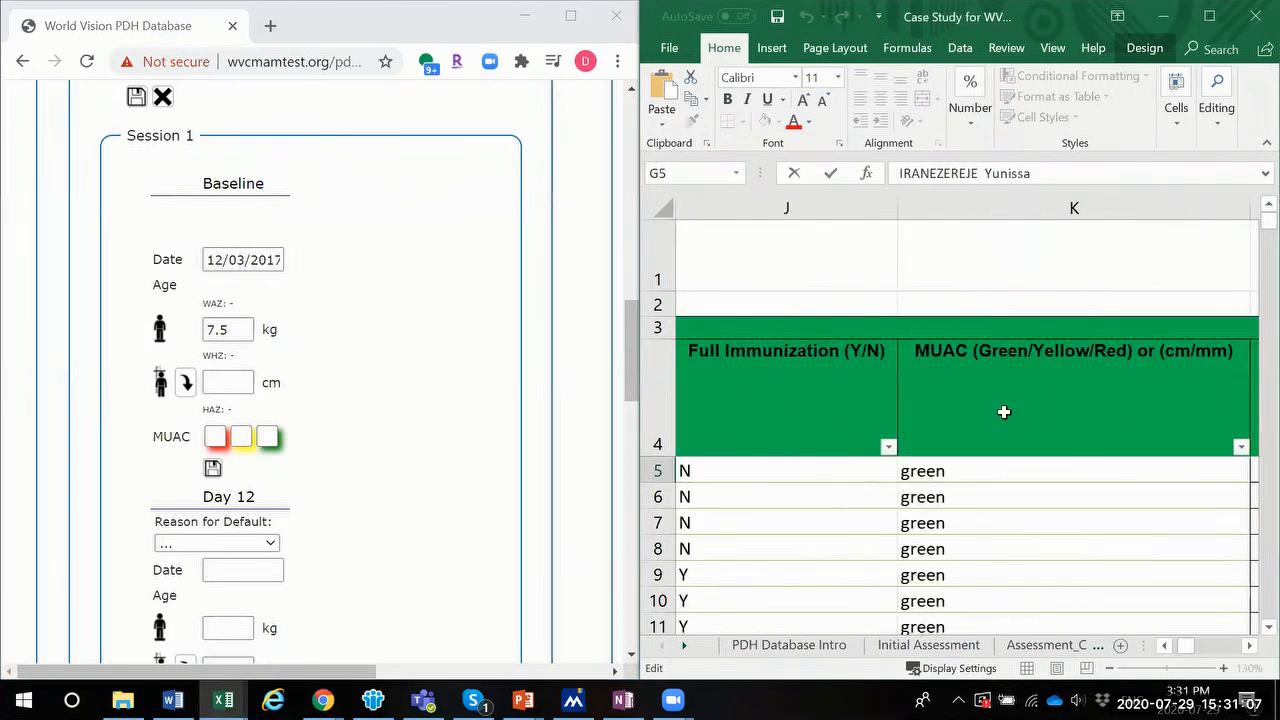
left_click(1006, 468)
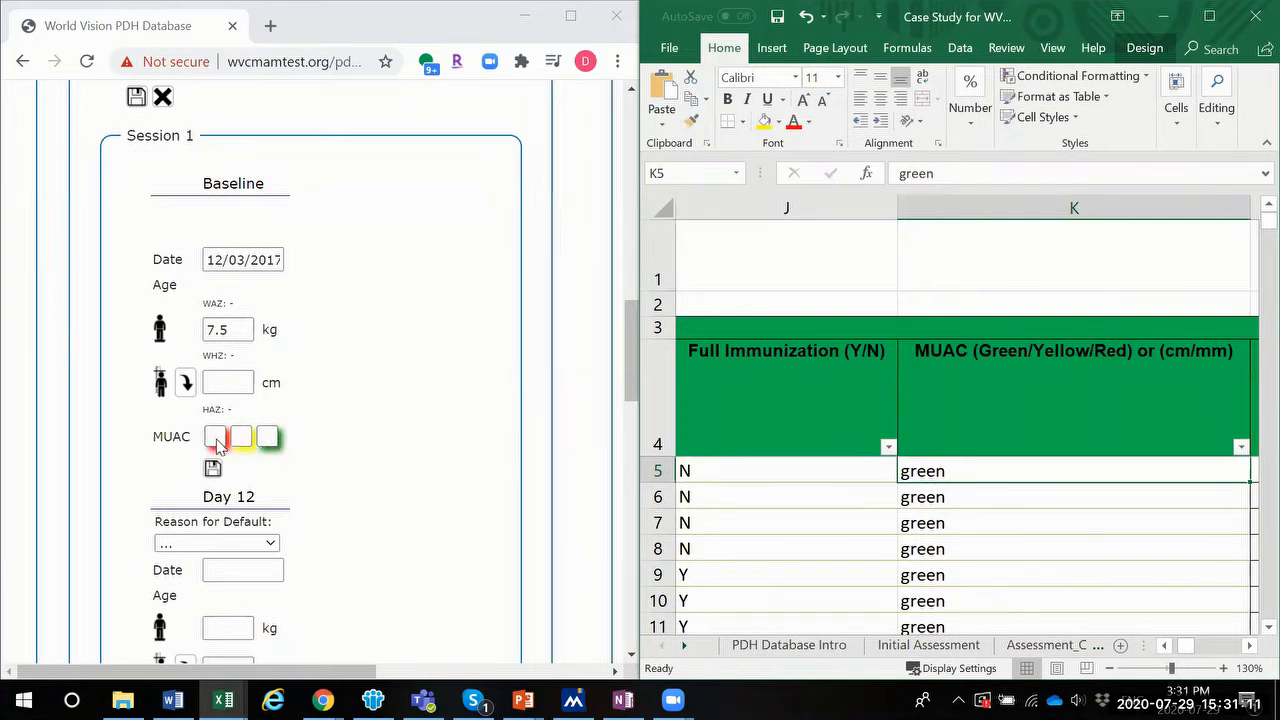
left_click(267, 438)
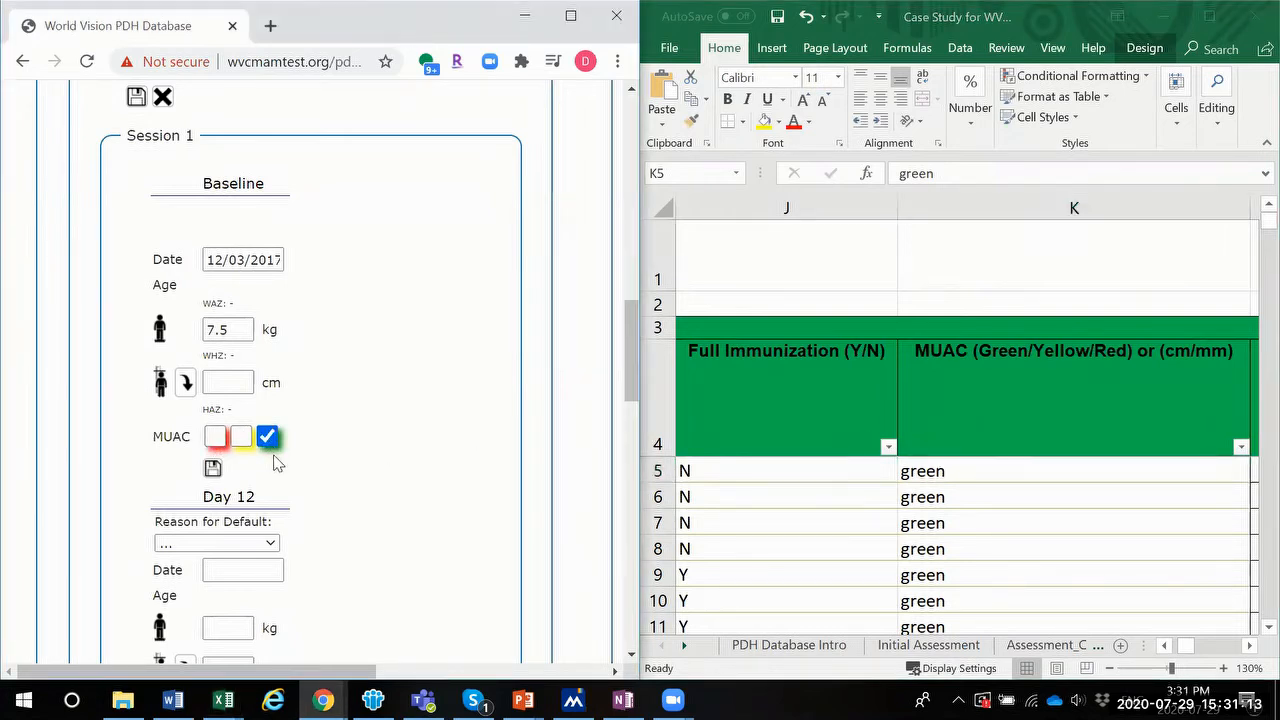
left_click(213, 470)
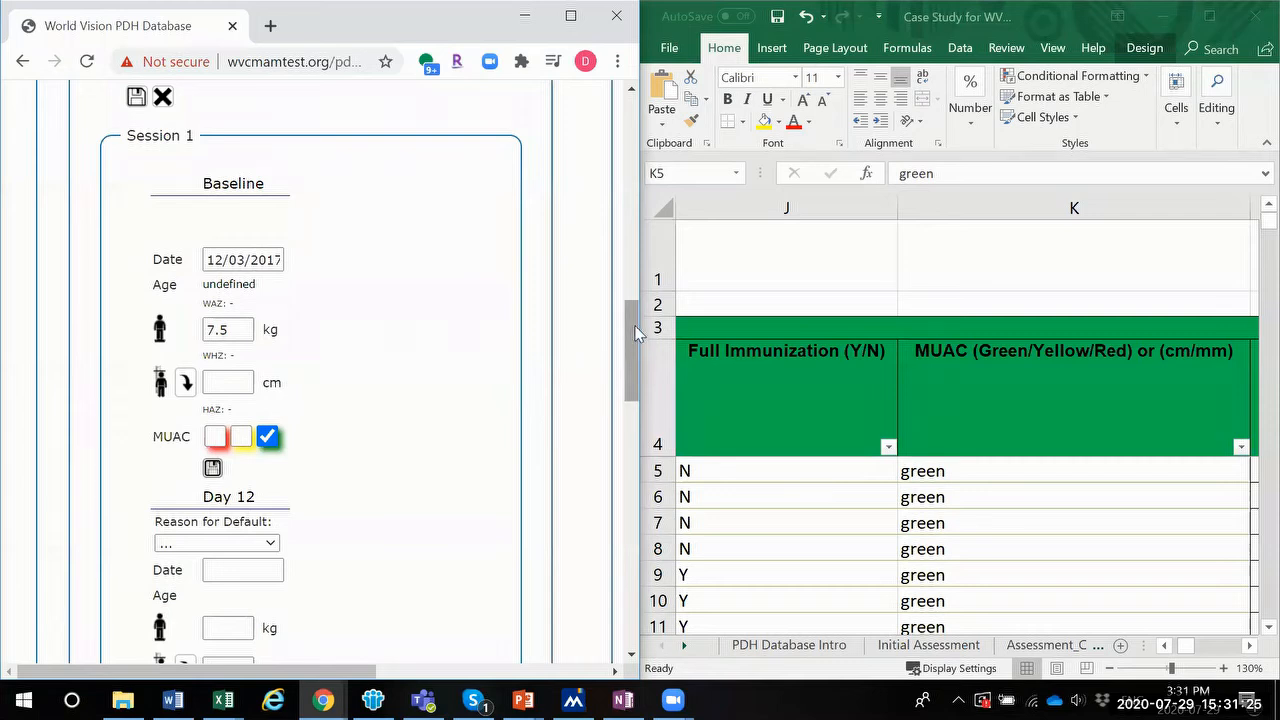
Review the Session 1 measurement fields through the 1 Year visit and maximize the browser window
left_click_drag(633, 332, 567, 304)
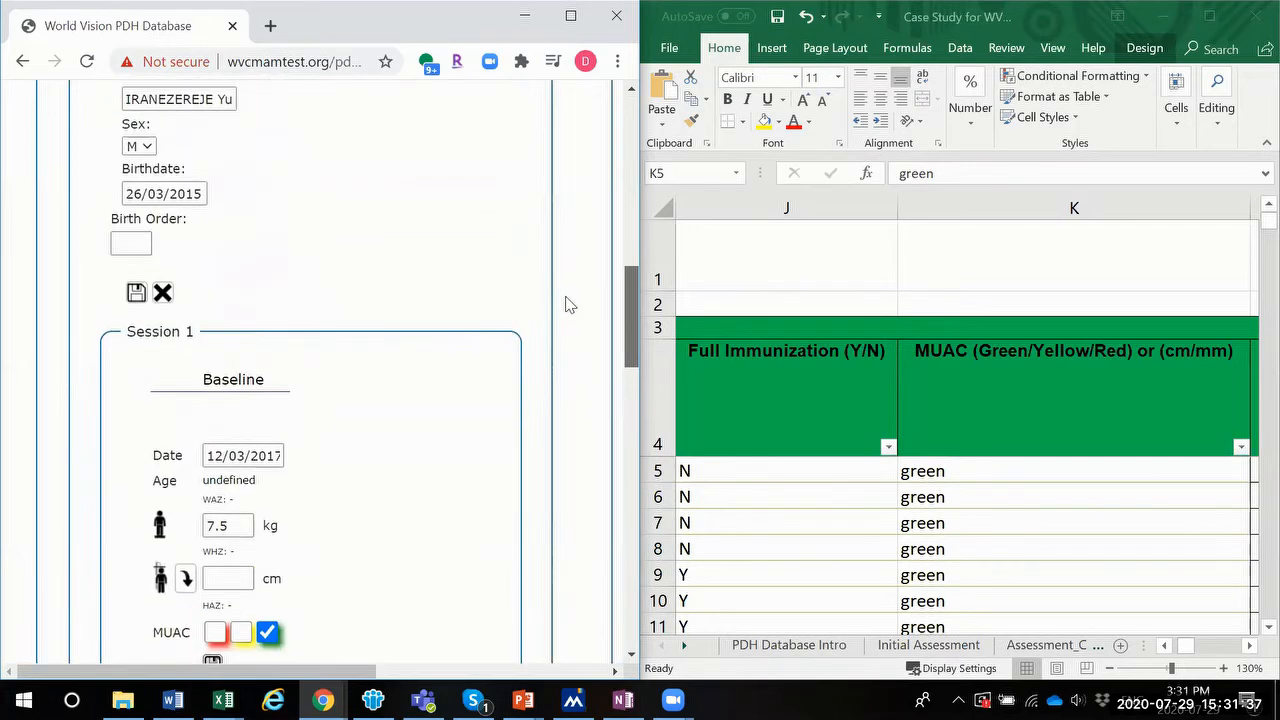
scroll(567, 304, "down", 3)
scroll(297, 380, "up", 1)
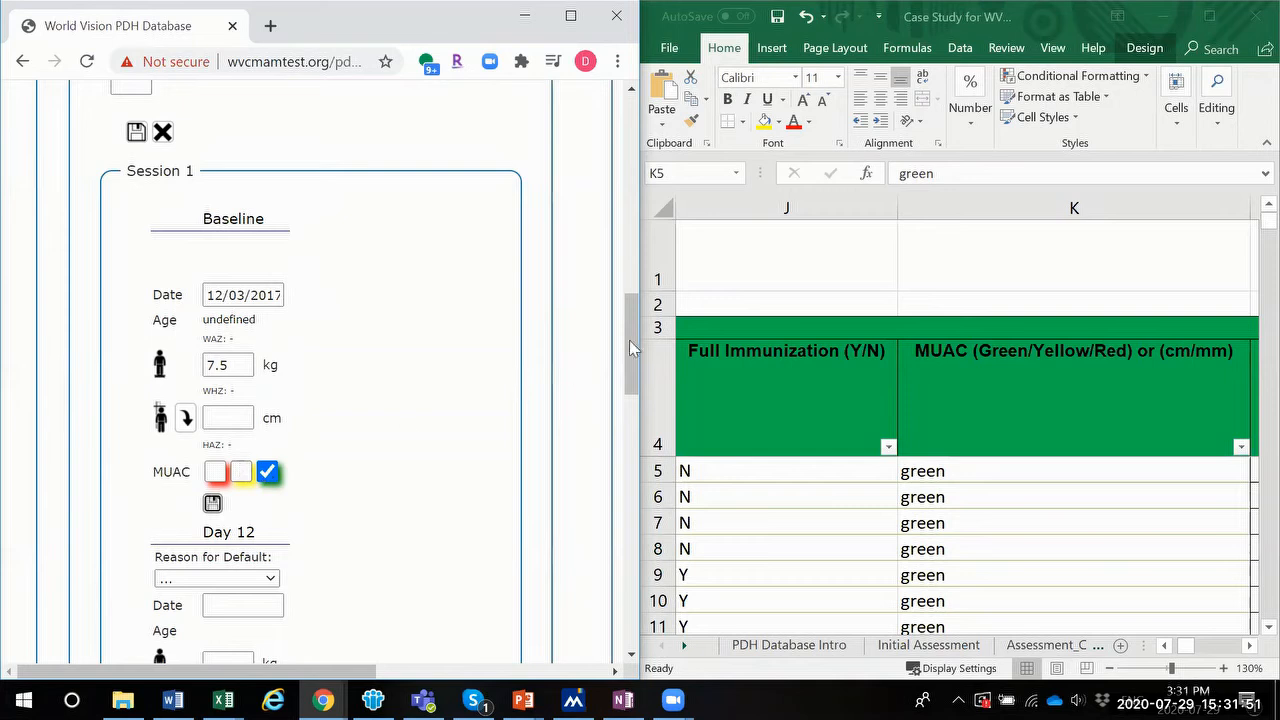
left_click_drag(629, 340, 627, 355)
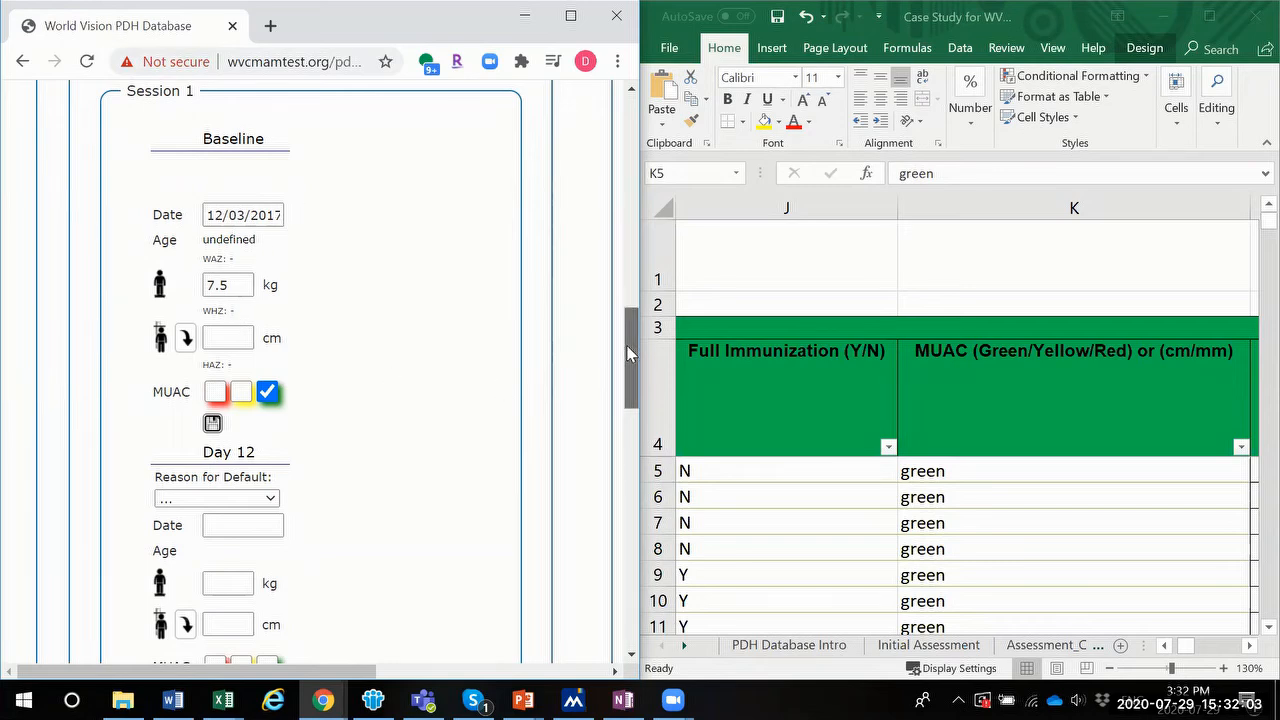
left_click_drag(634, 345, 606, 134)
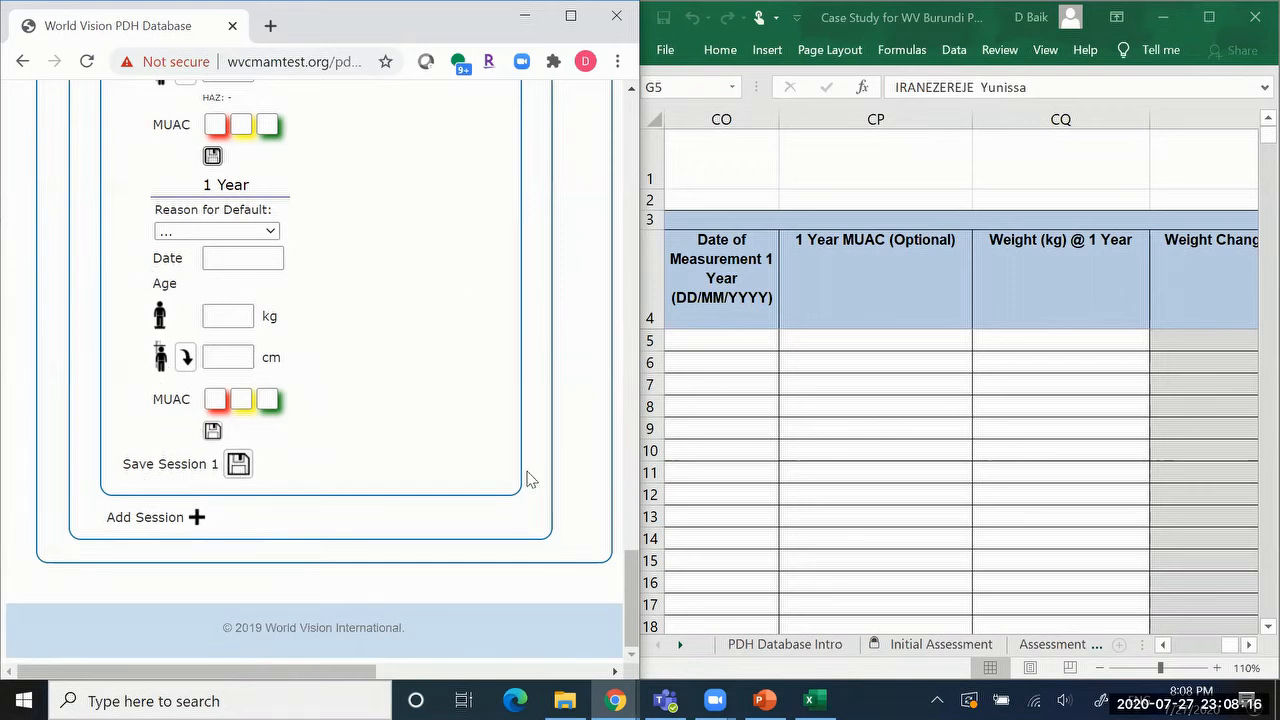
mouse_move(630, 556)
left_mouse_down()
mouse_move(634, 470)
mouse_move(633, 565)
left_mouse_up()
left_click(571, 17)
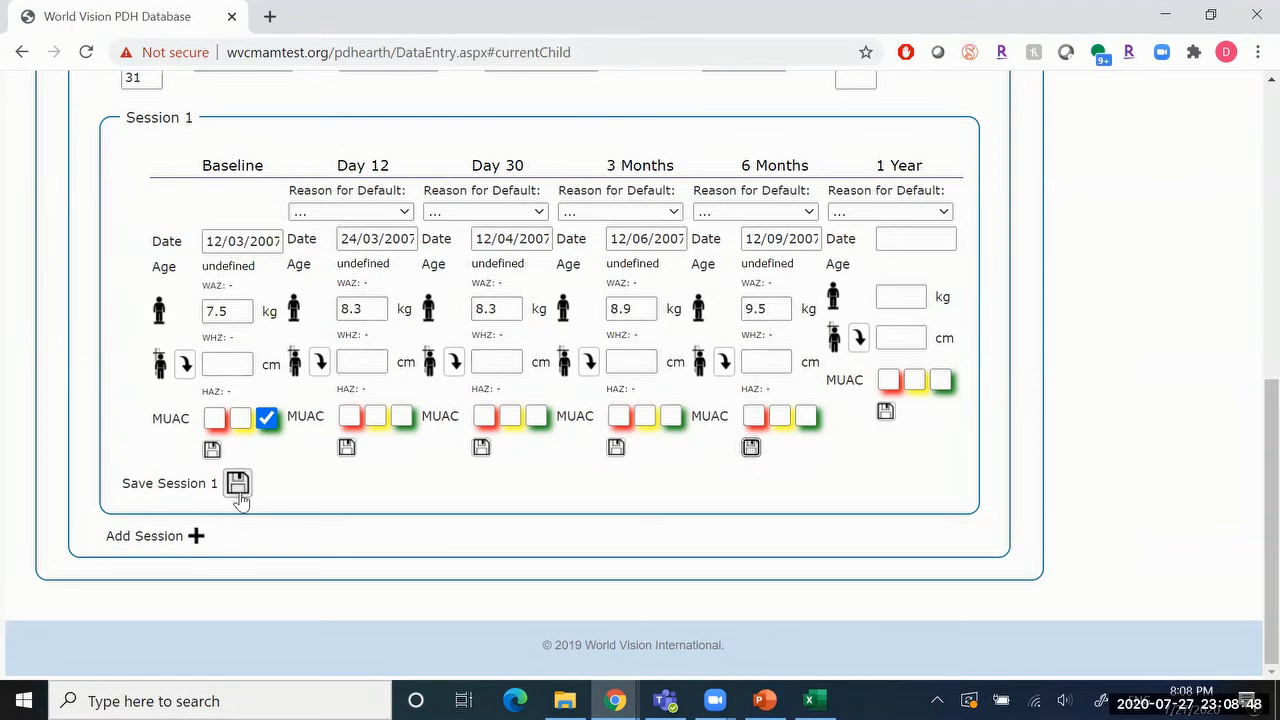
Toggle the Baseline height measurement between lying and standing, ending on standing
left_click(184, 372)
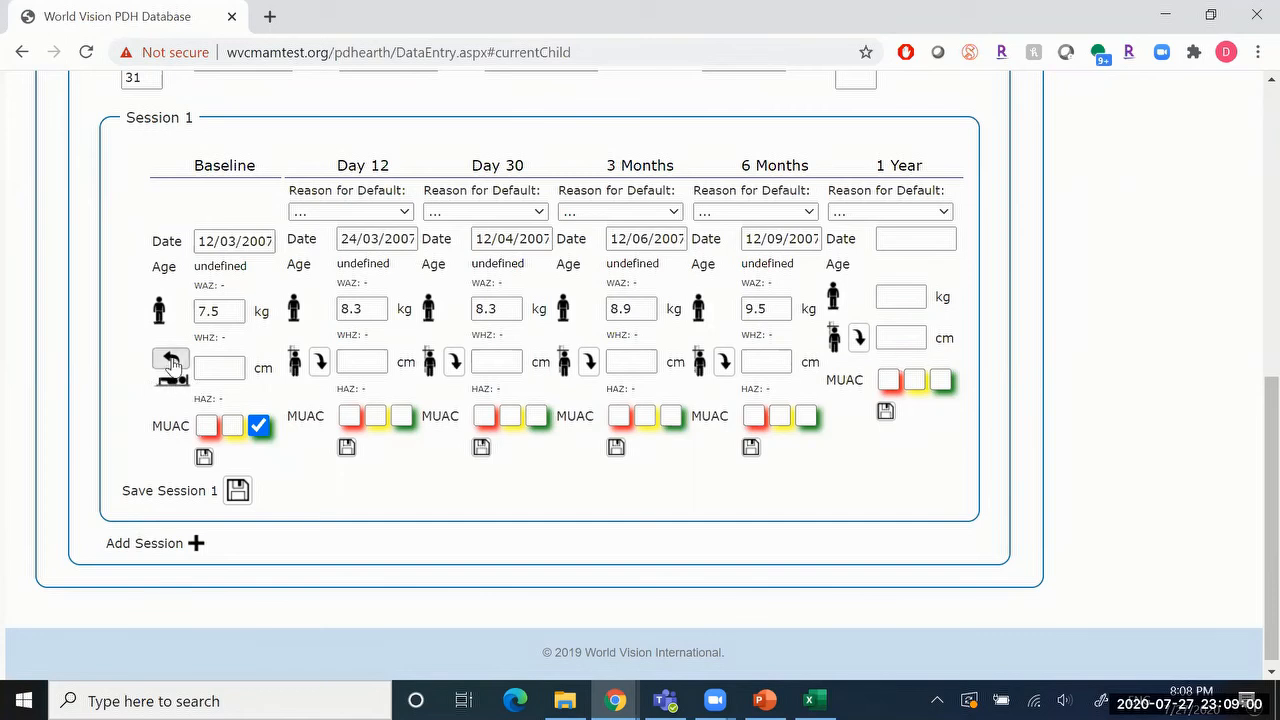
left_click(172, 368)
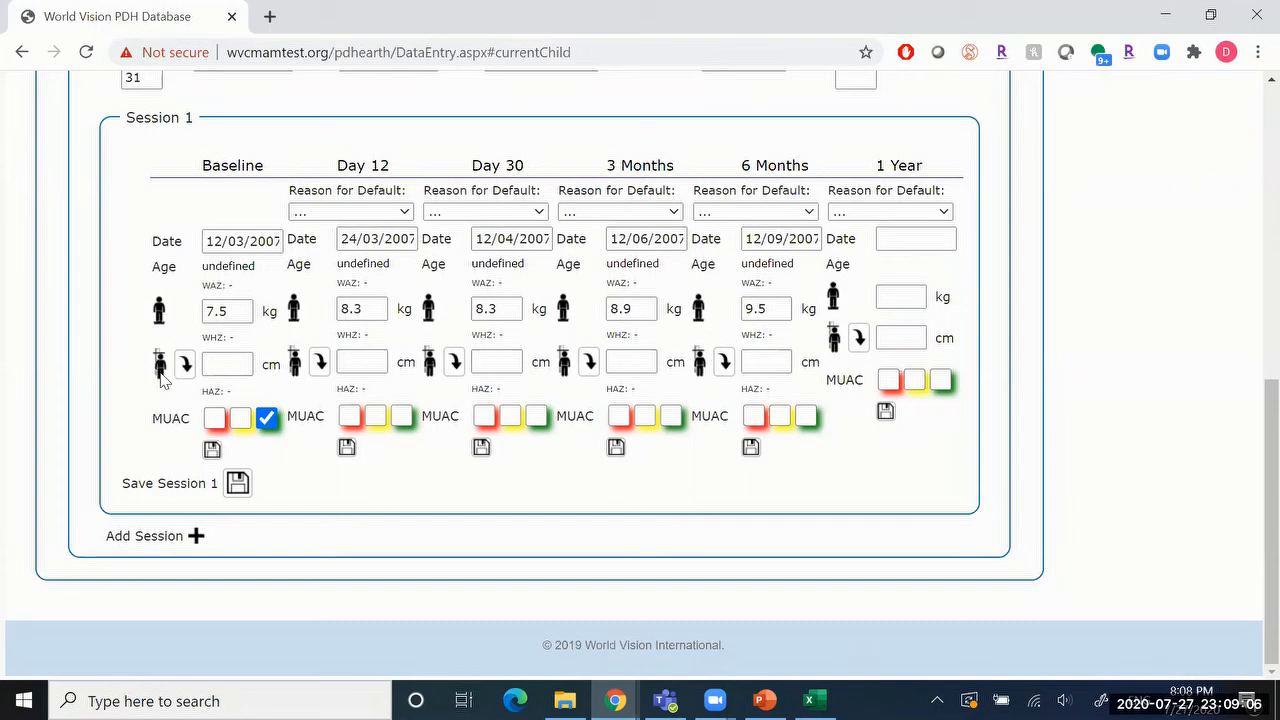
left_click(190, 366)
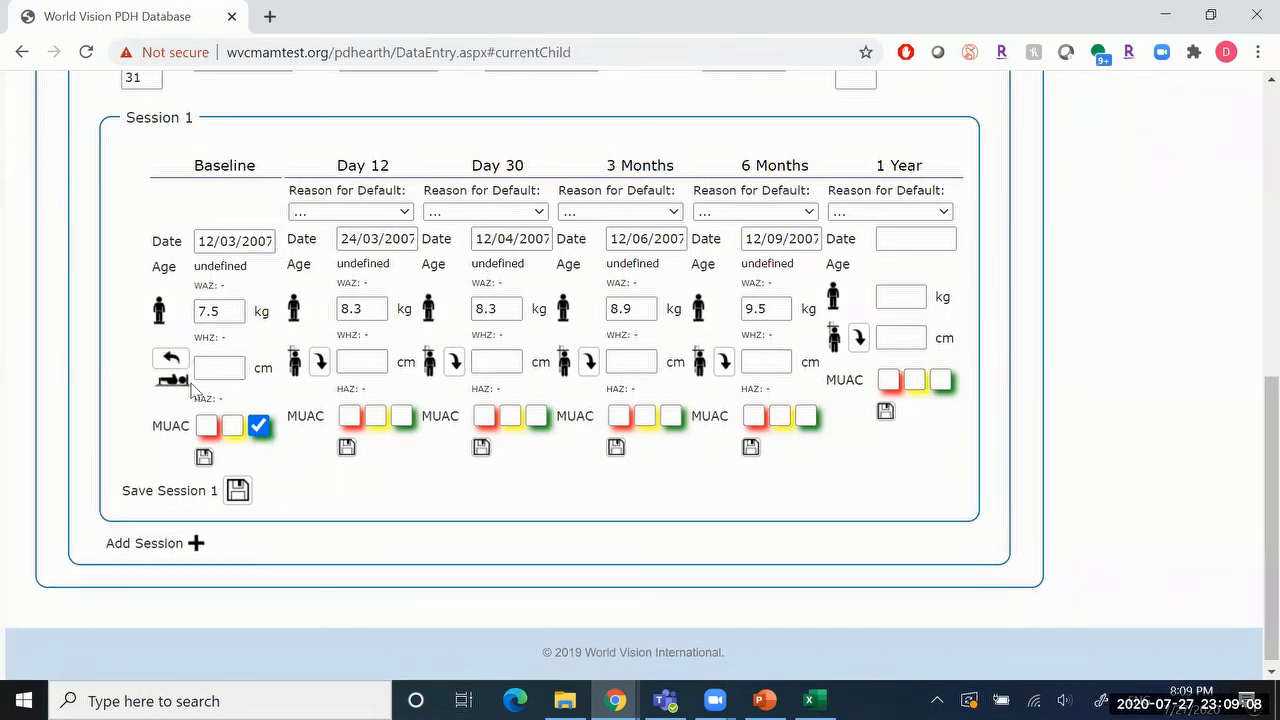
left_click(174, 367)
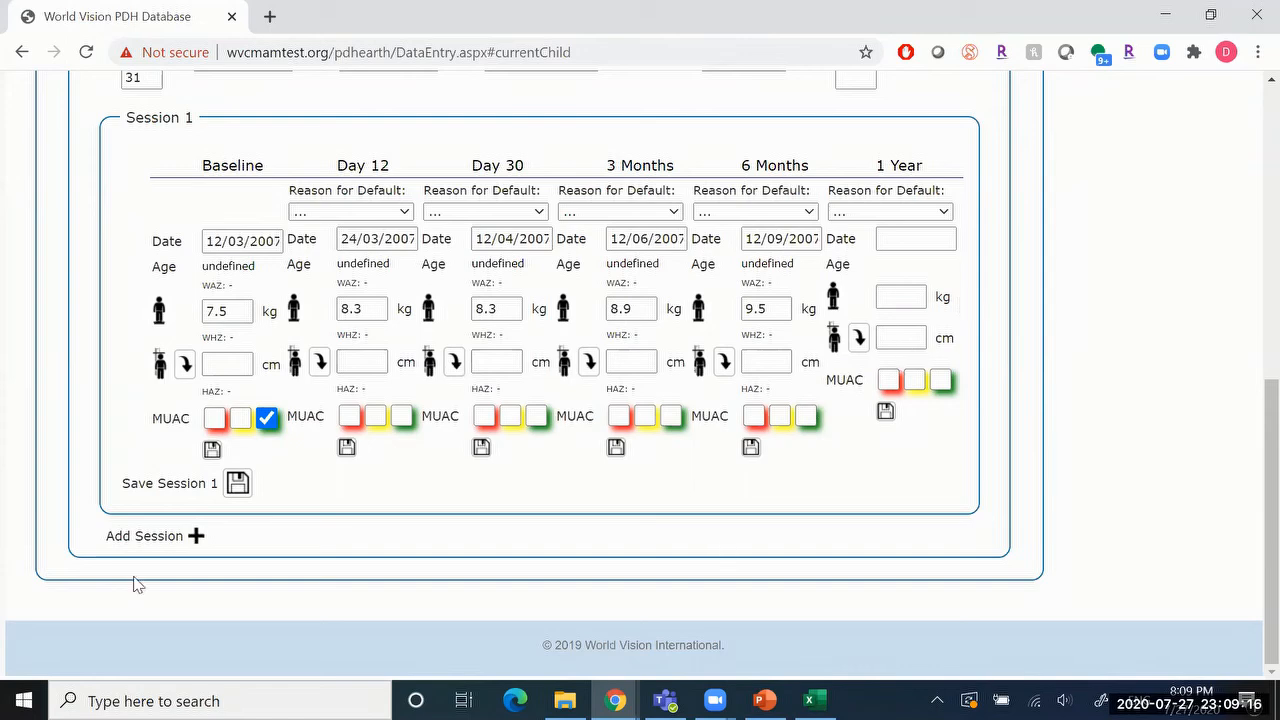
Save all of the child's Session 1 measurements and return to the record's personal details
left_click(238, 483)
scroll(373, 517, "up", 3)
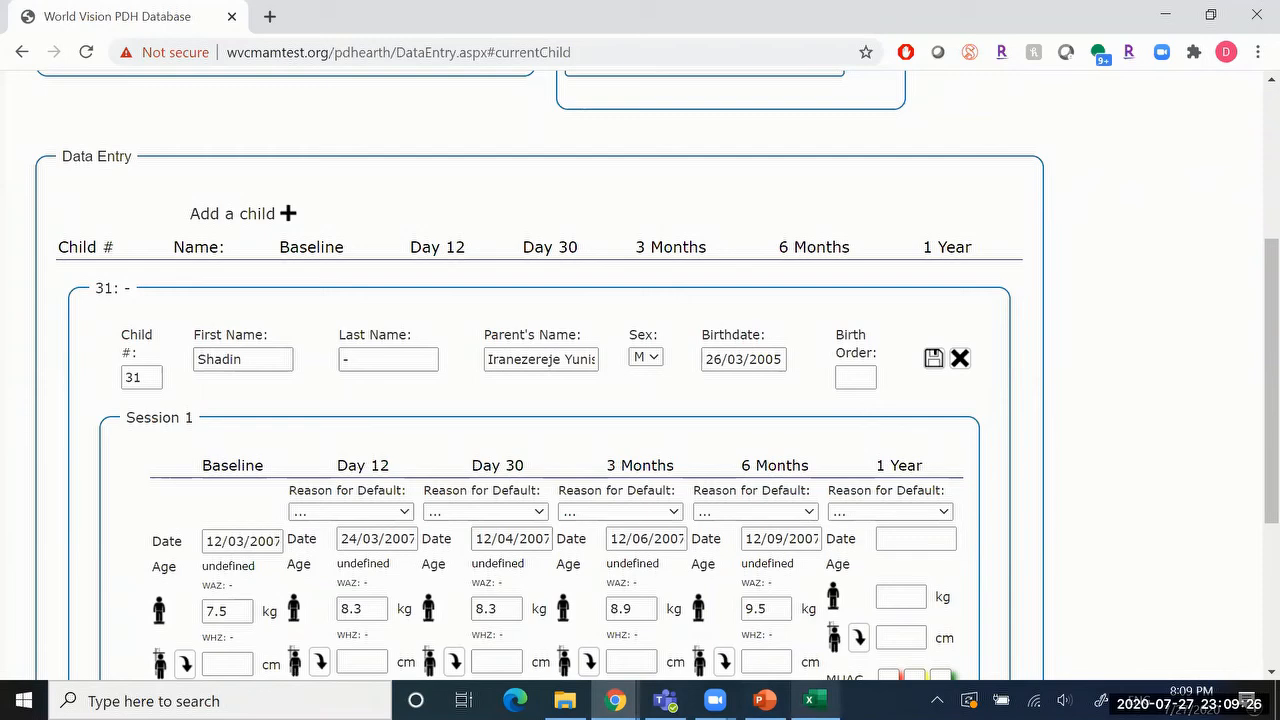
Switch to the case study workbook in Excel, maximize it, and show the child list at the start of the Monitoring Form
mouse_move(815, 700)
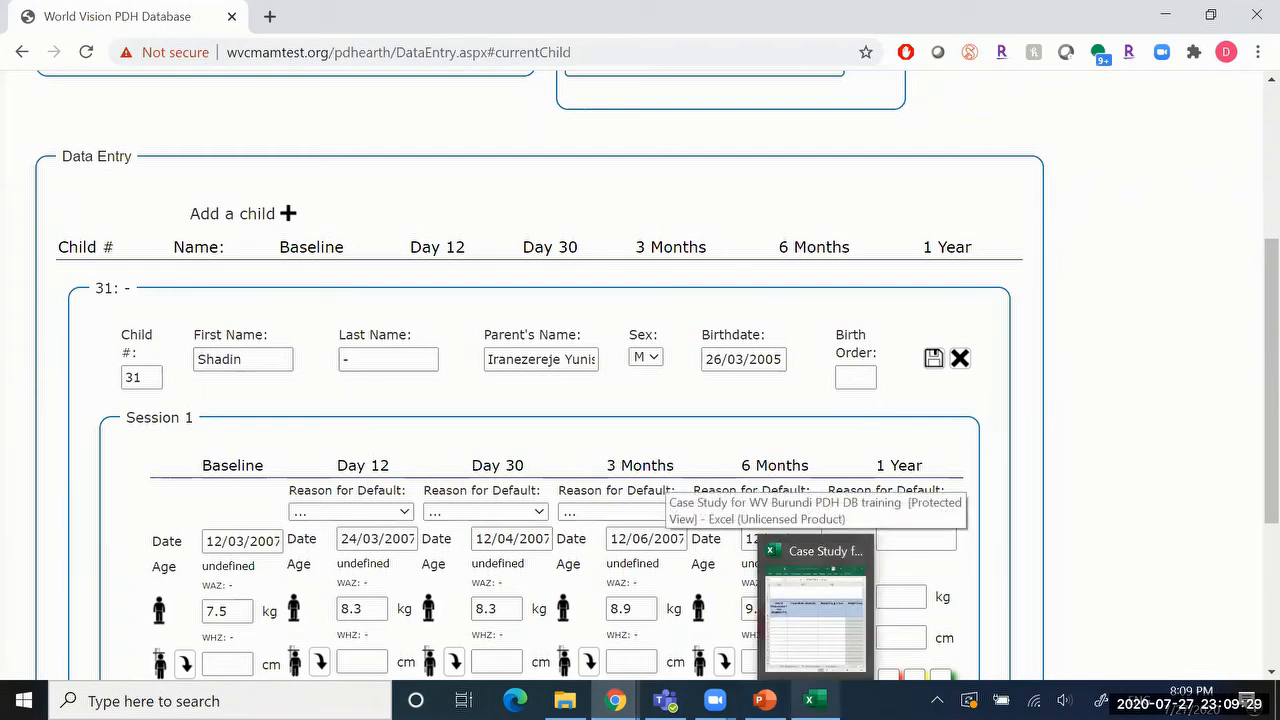
left_click(816, 643)
left_click(1209, 17)
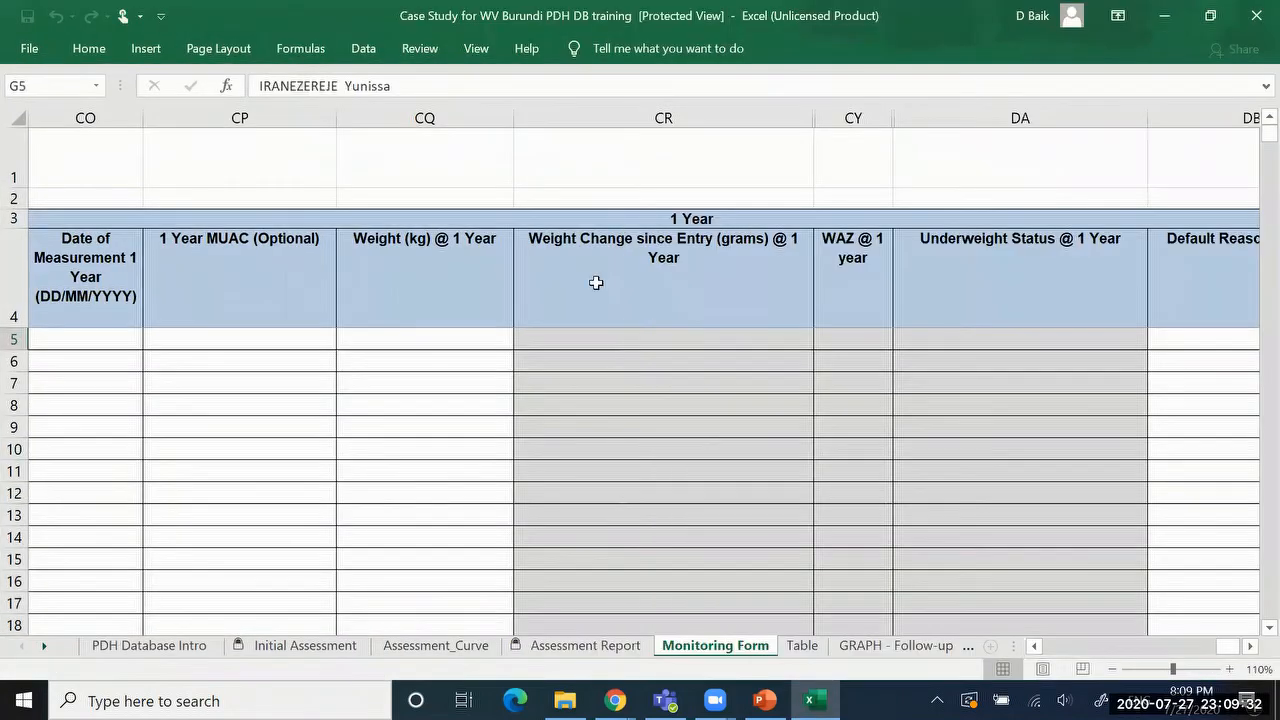
left_click_drag(943, 650, 1052, 648)
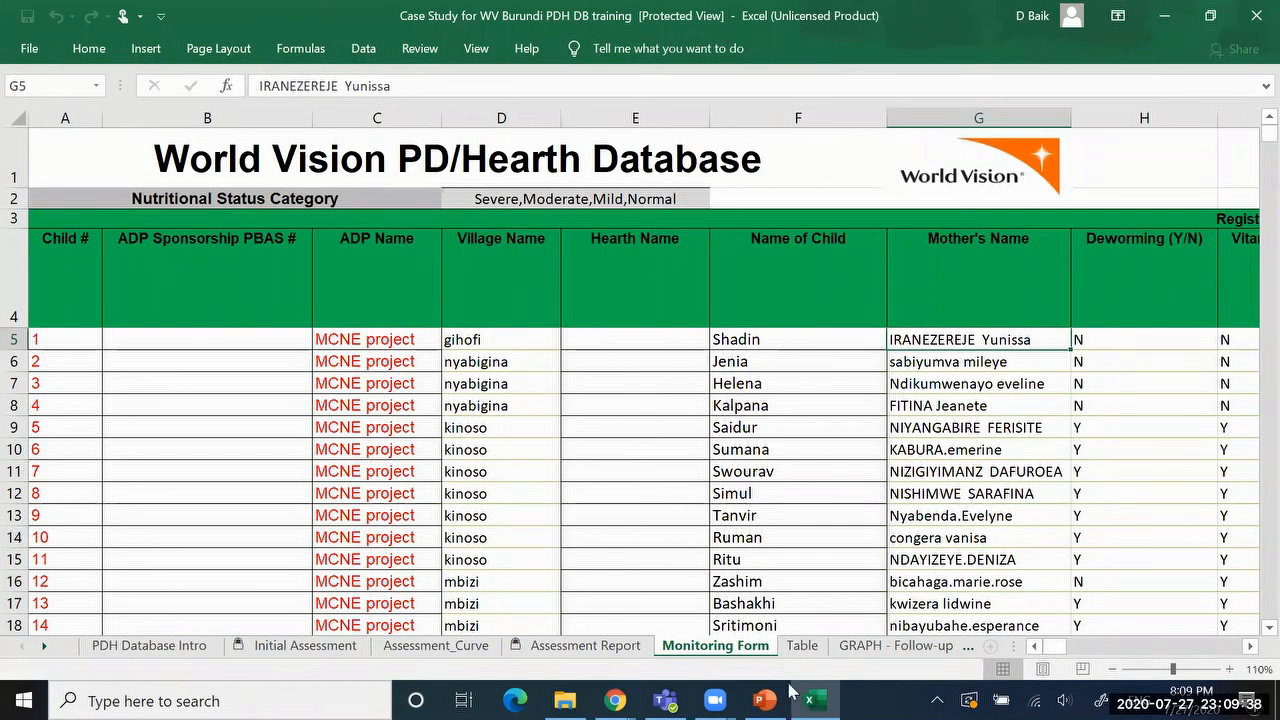
Switch to the Session 8 presentation in PowerPoint and present the "Day 3: Practice Assignment Part 2" slide full screen
mouse_move(765, 700)
left_click(780, 644)
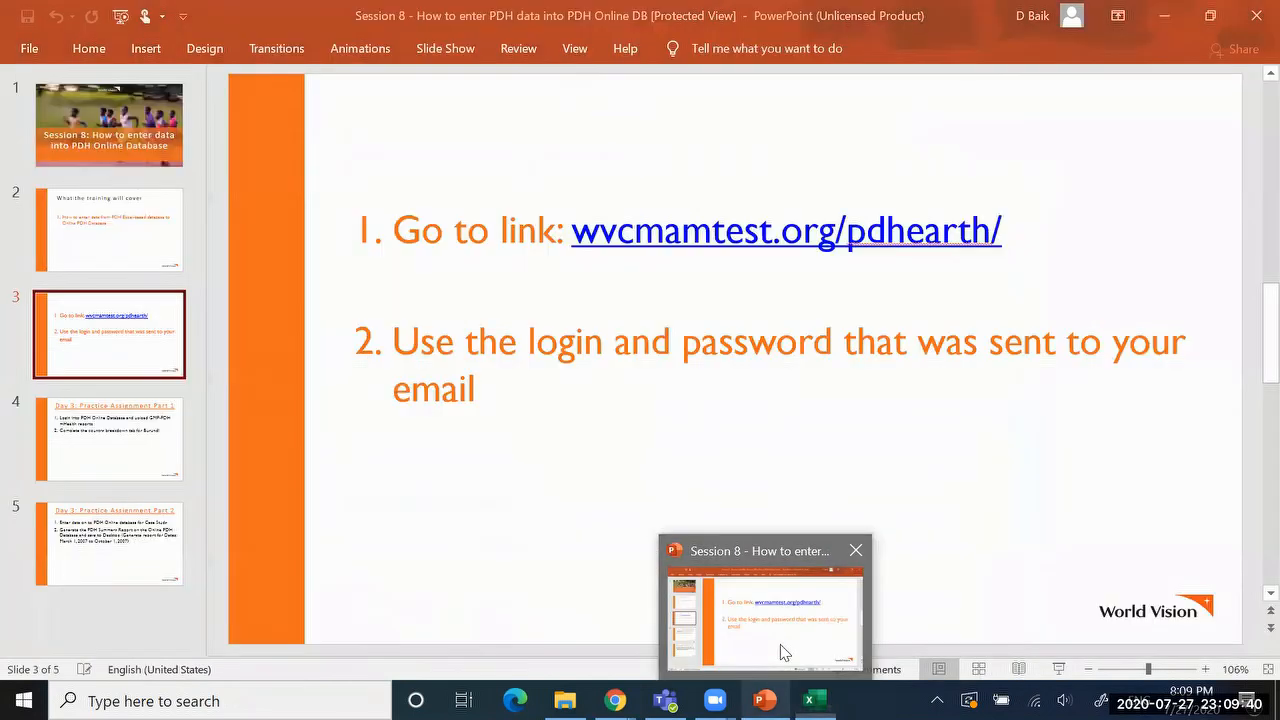
left_click(116, 556)
key("shift+F5")
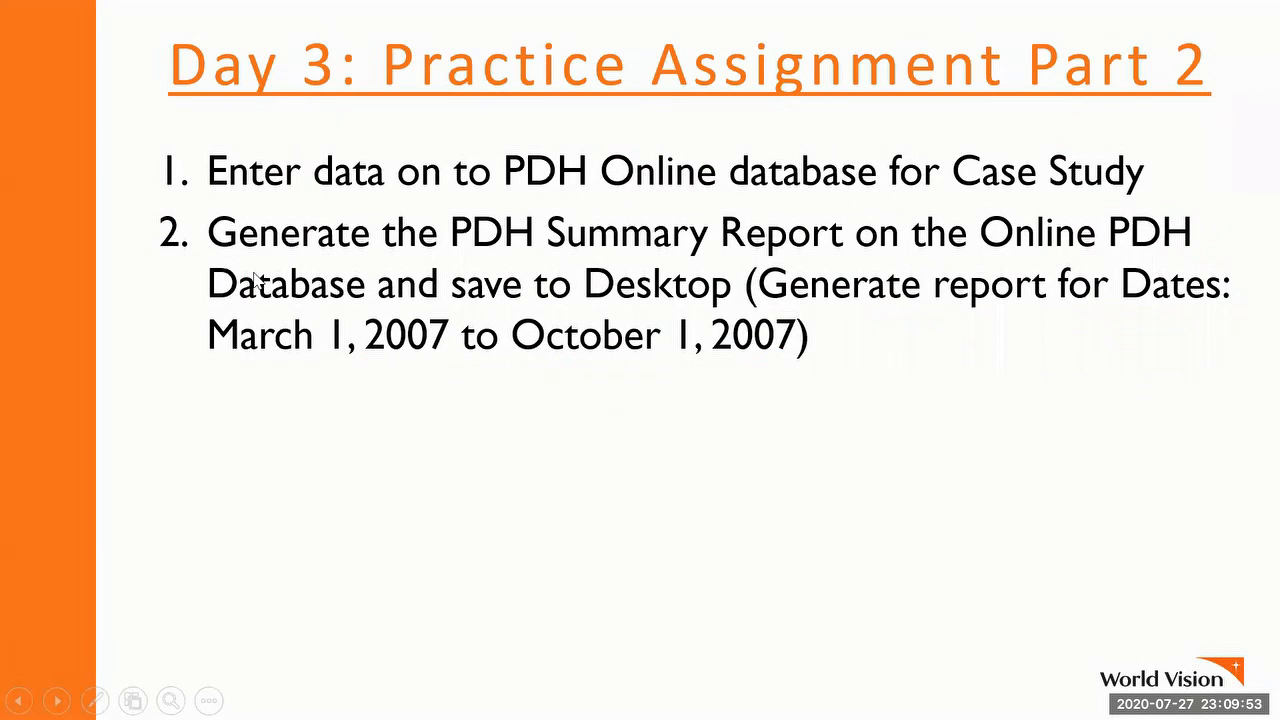